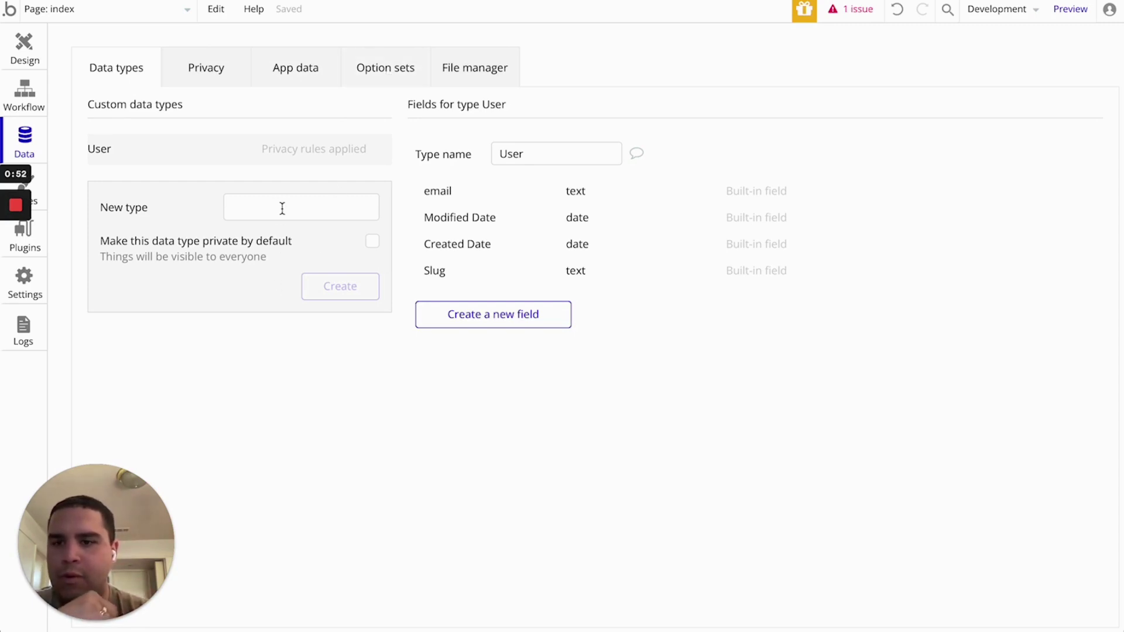
left_click(297, 73)
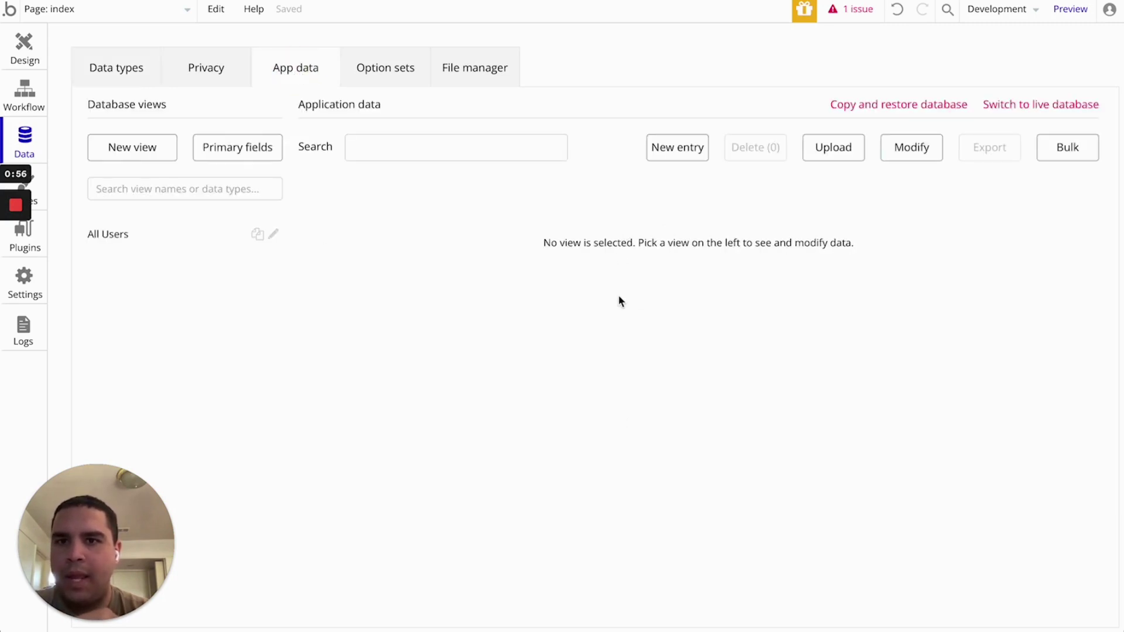
left_click(391, 70)
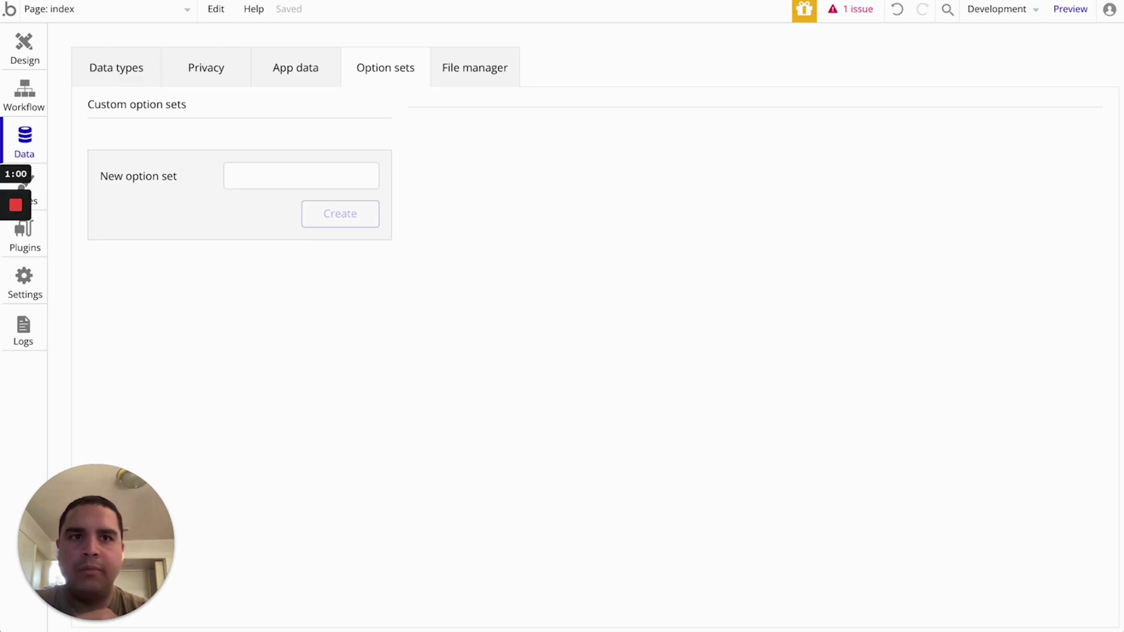
left_click(1069, 7)
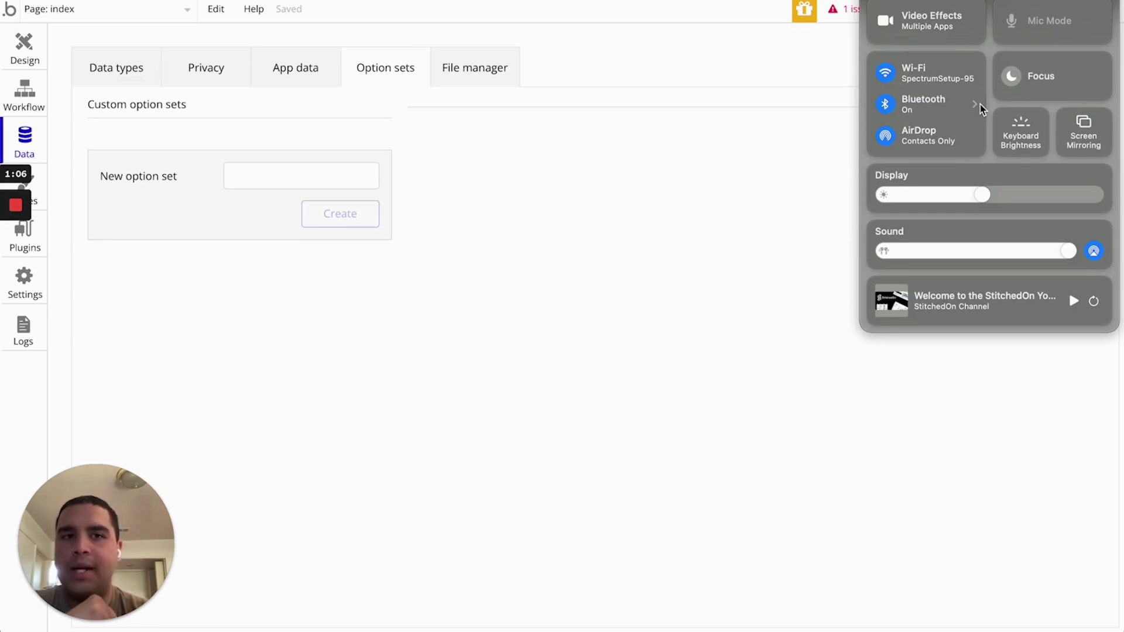
left_click(773, 202)
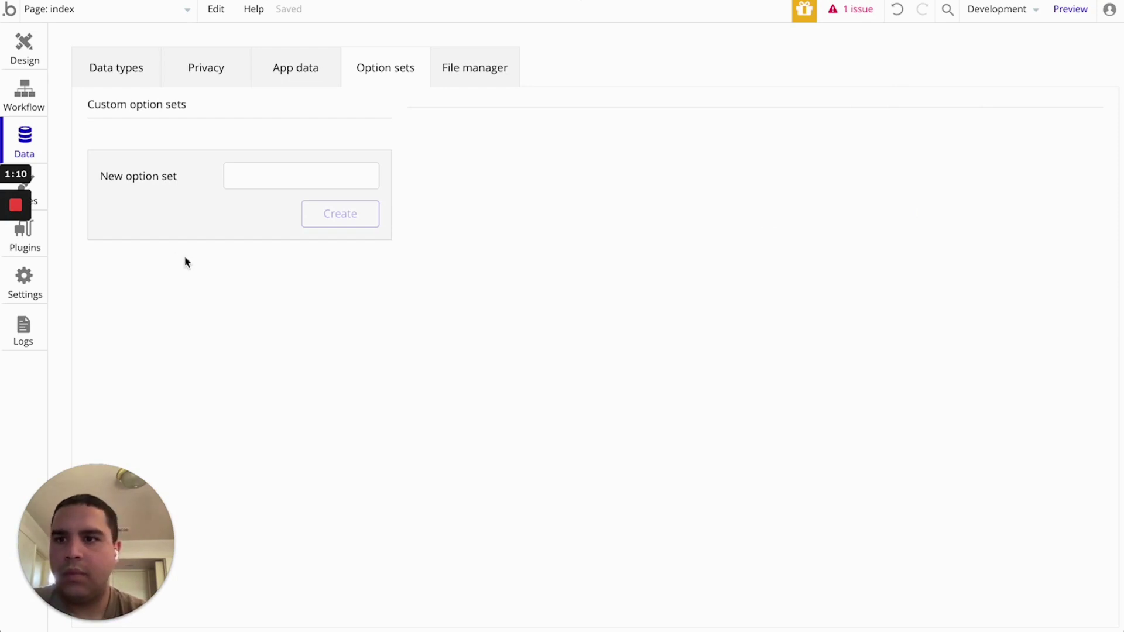
left_click(129, 74)
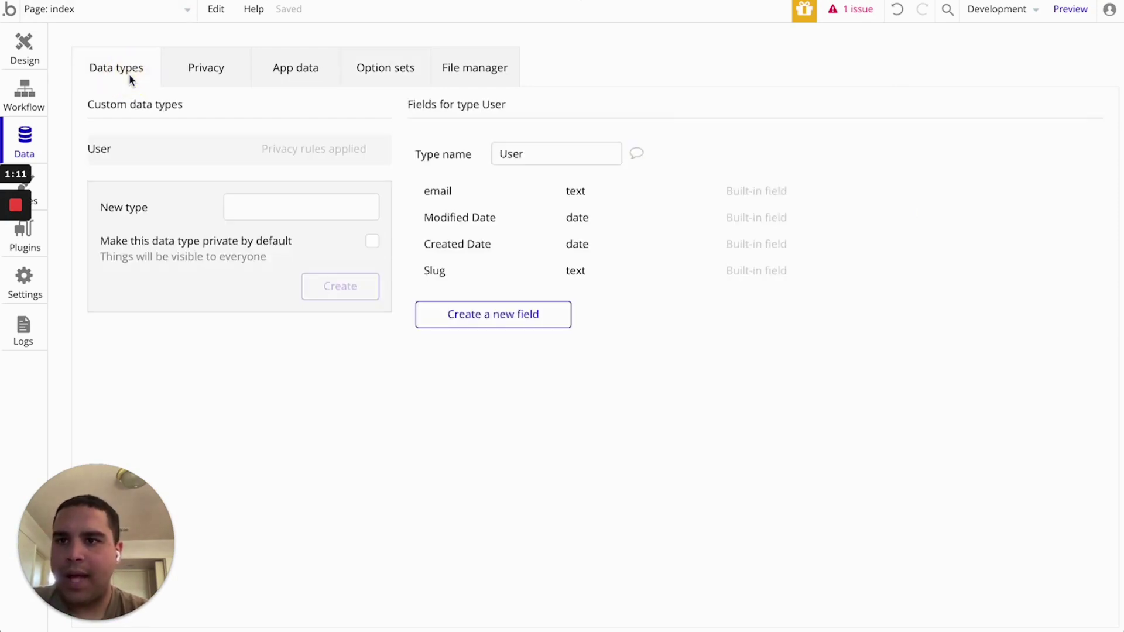
left_click(285, 209)
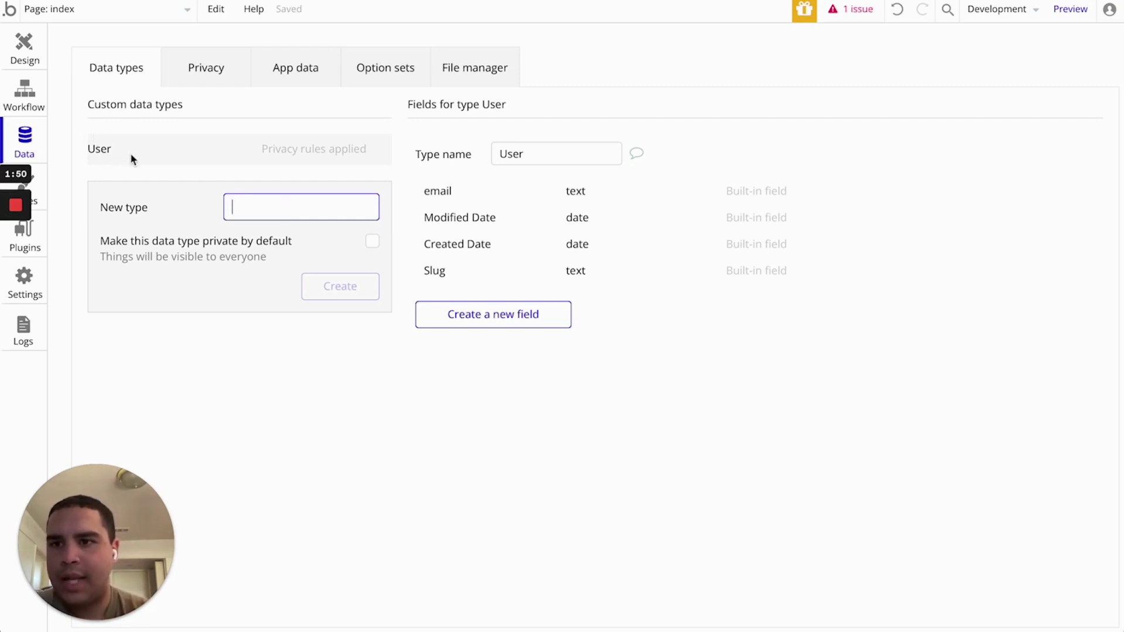
left_click(101, 153)
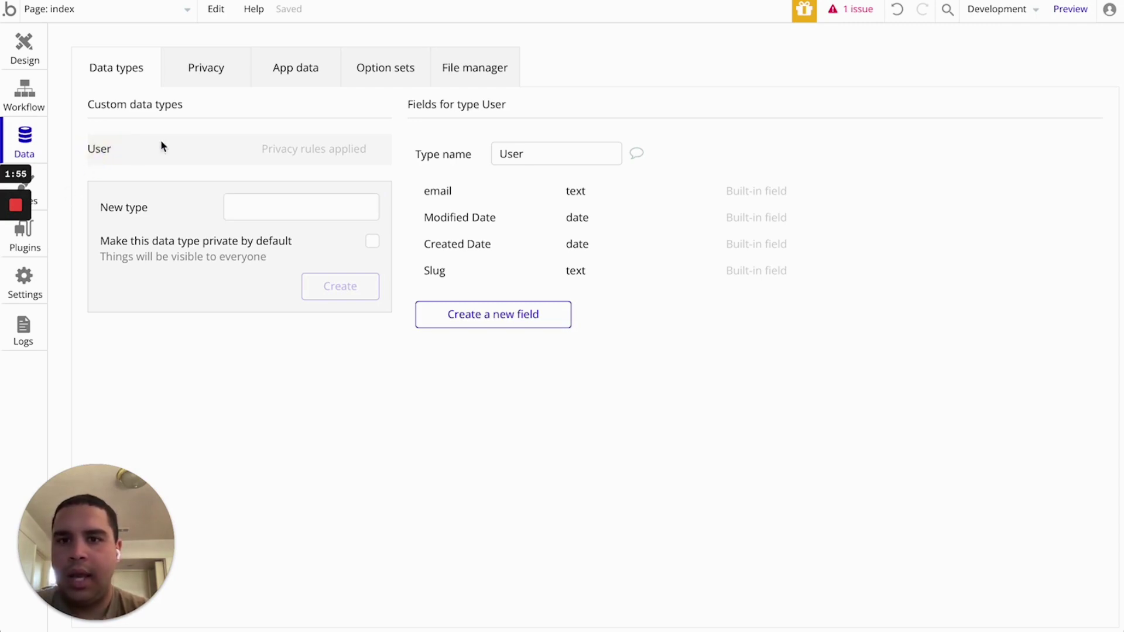
Create two new custom data types named Restaurants and Reviews, leaving both publicly visible
left_click(324, 216)
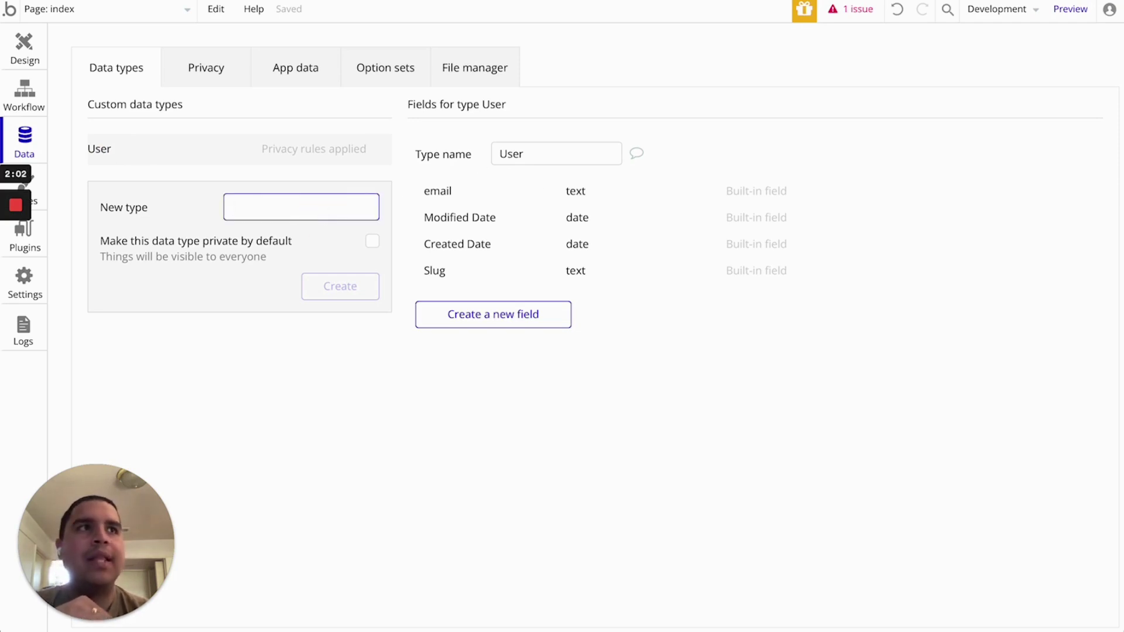
type("Res")
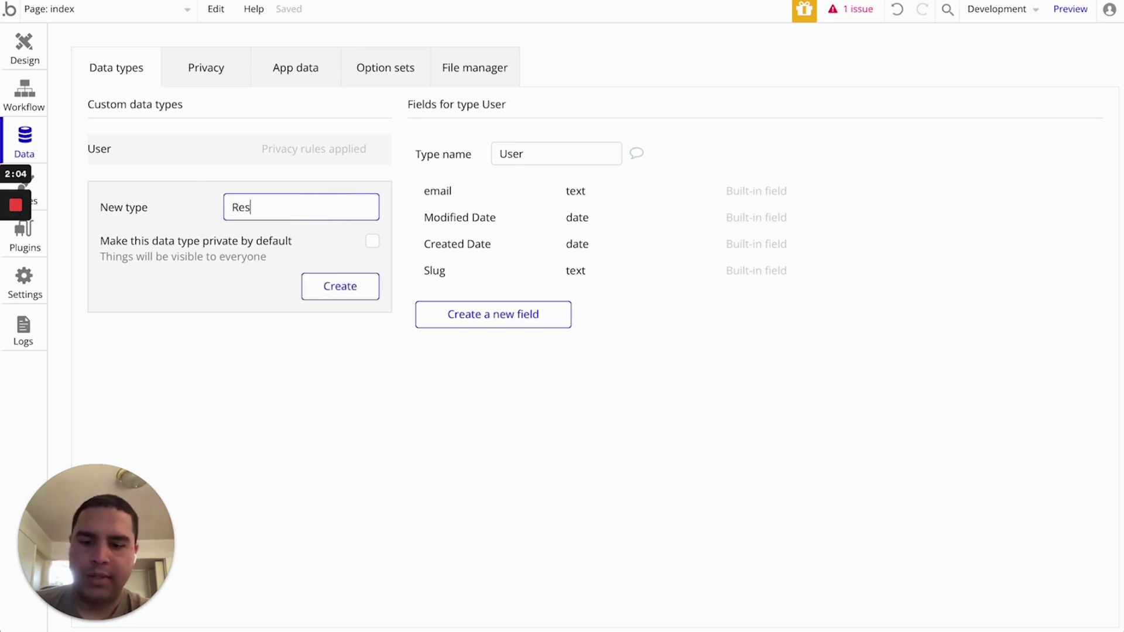
type("taurants")
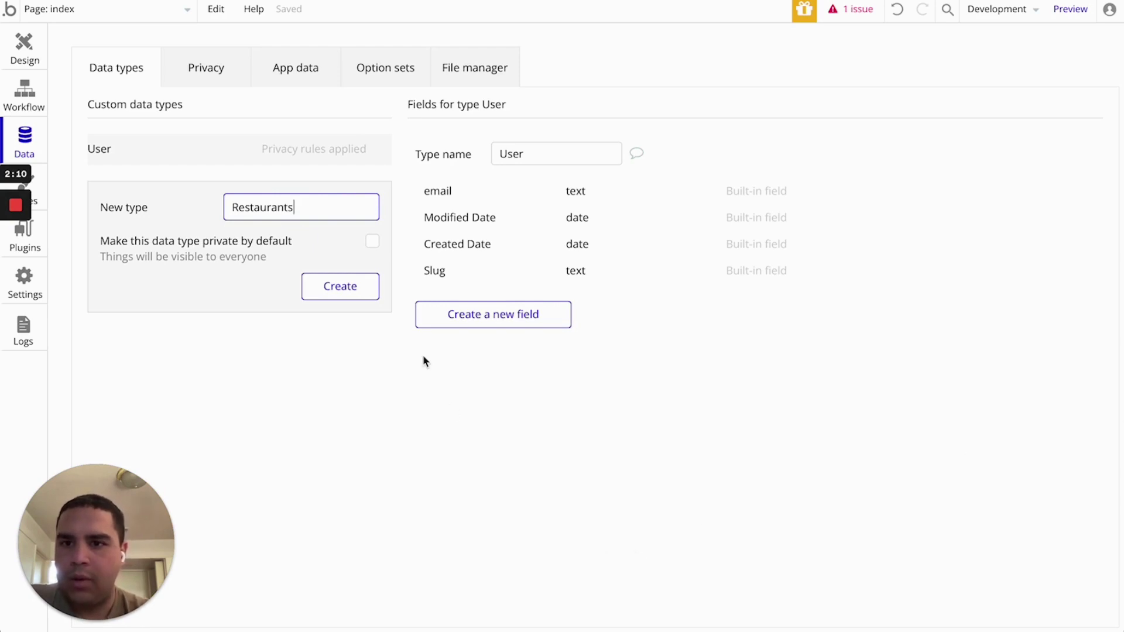
key("Return")
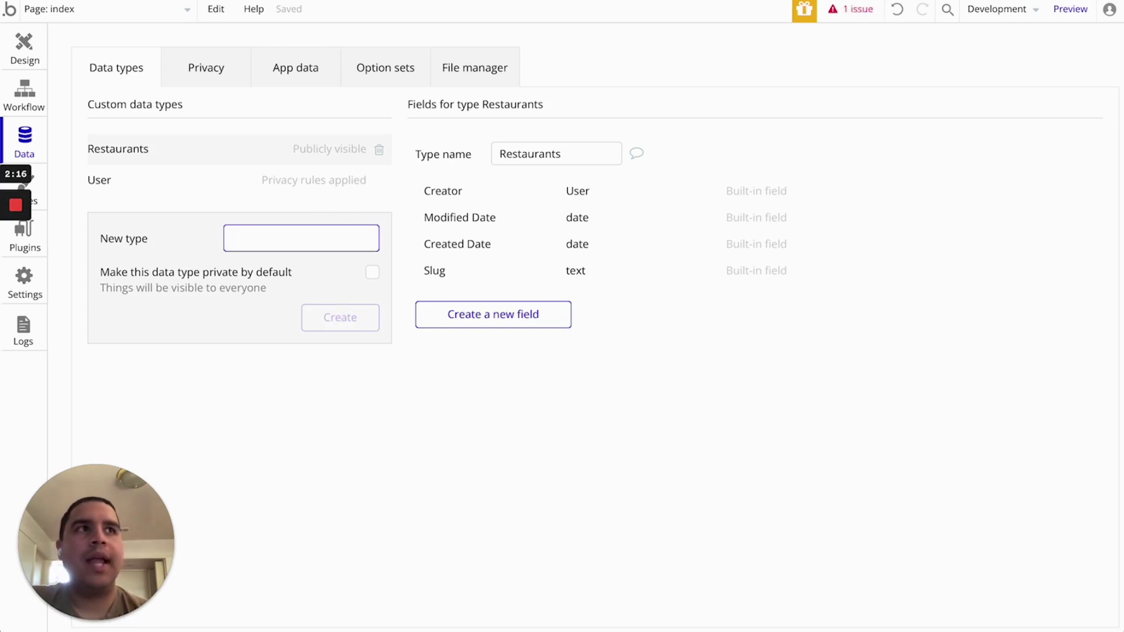
type("Reviews")
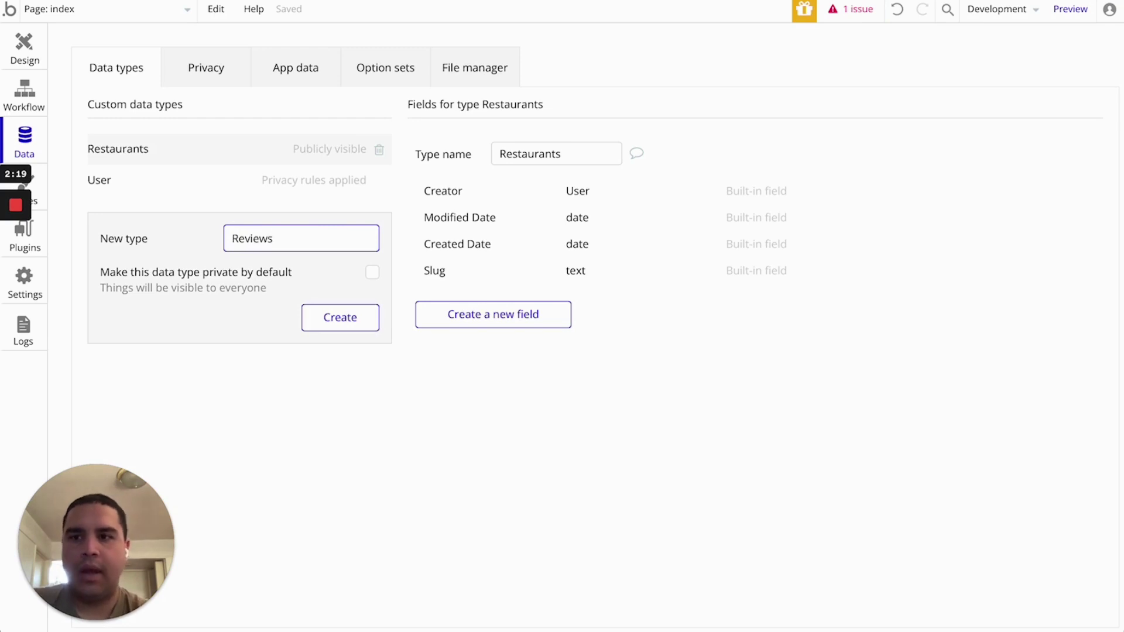
key("Return")
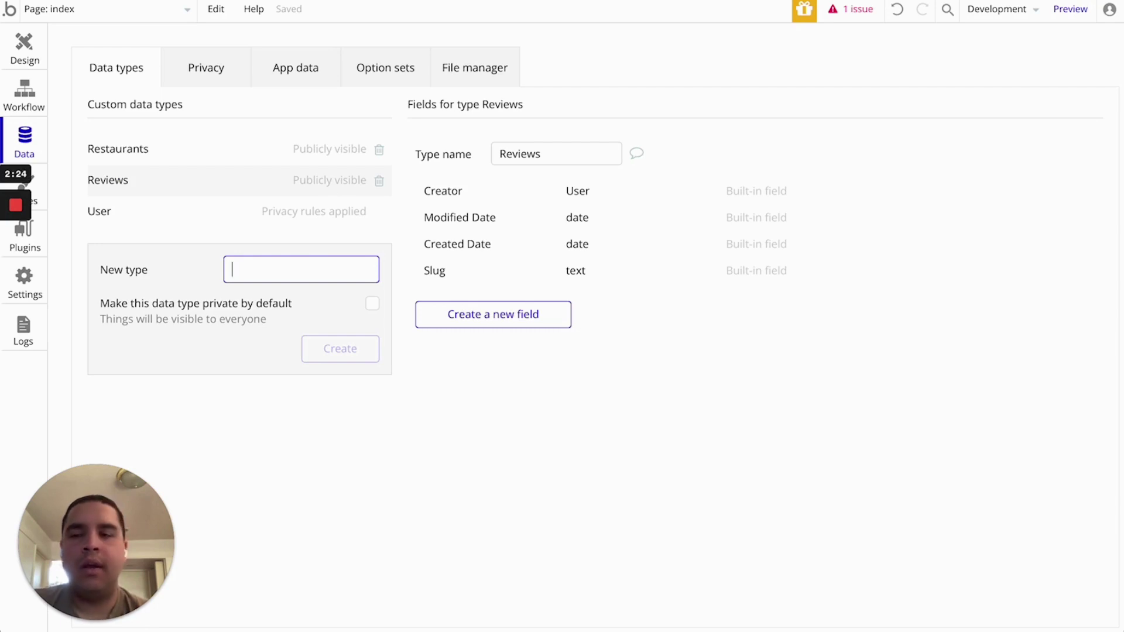
Add a field called Name with the type text to the User data type
left_click(137, 224)
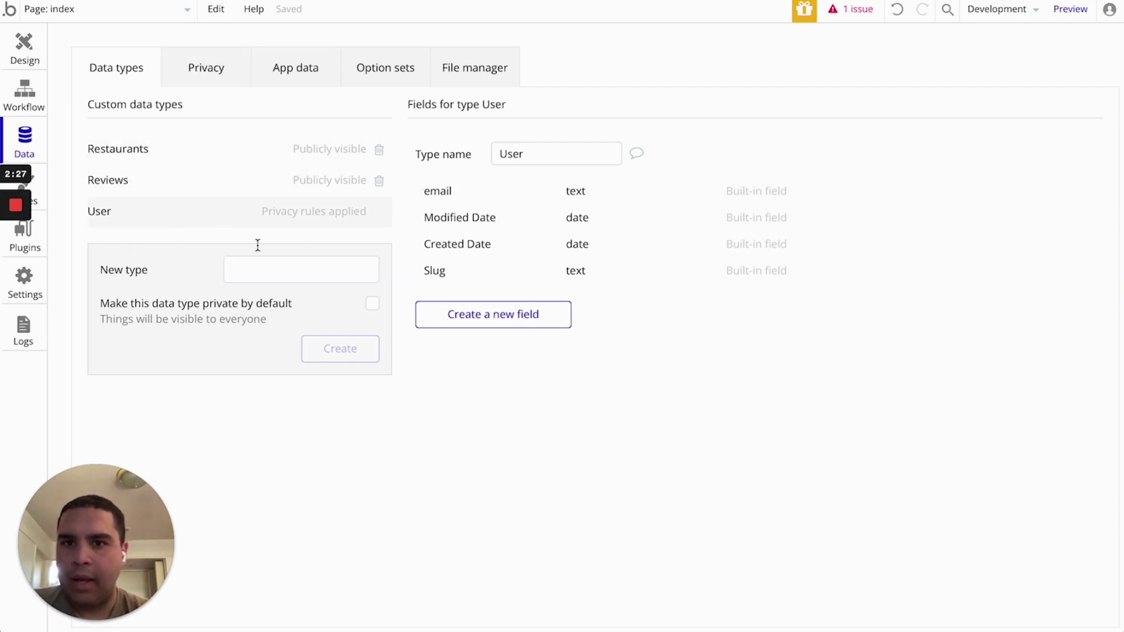
left_click(494, 325)
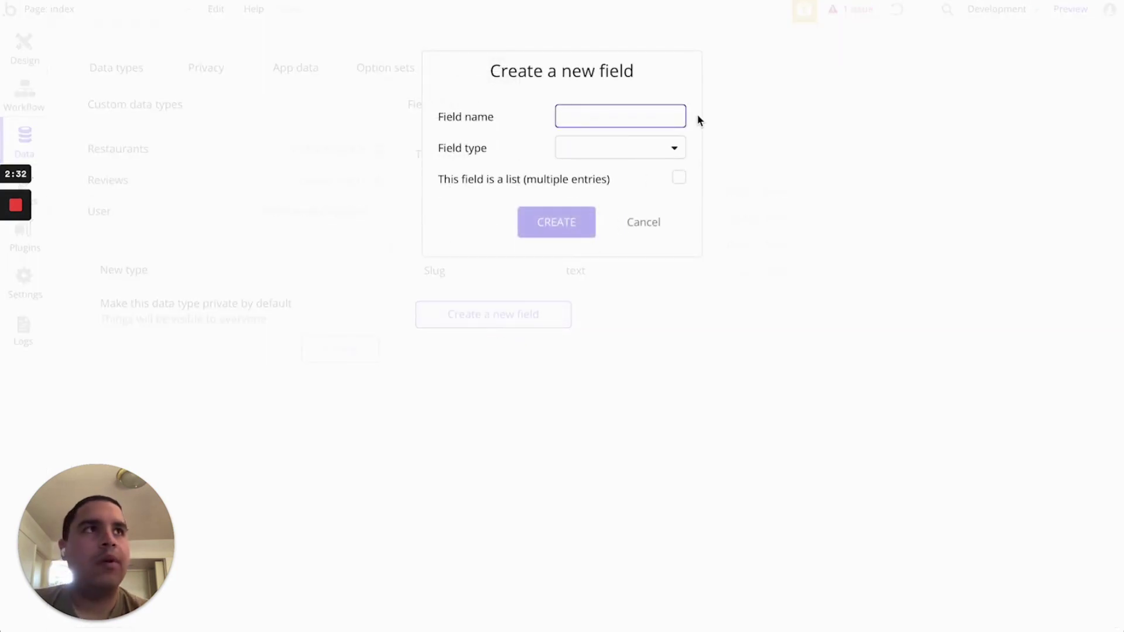
type("Name")
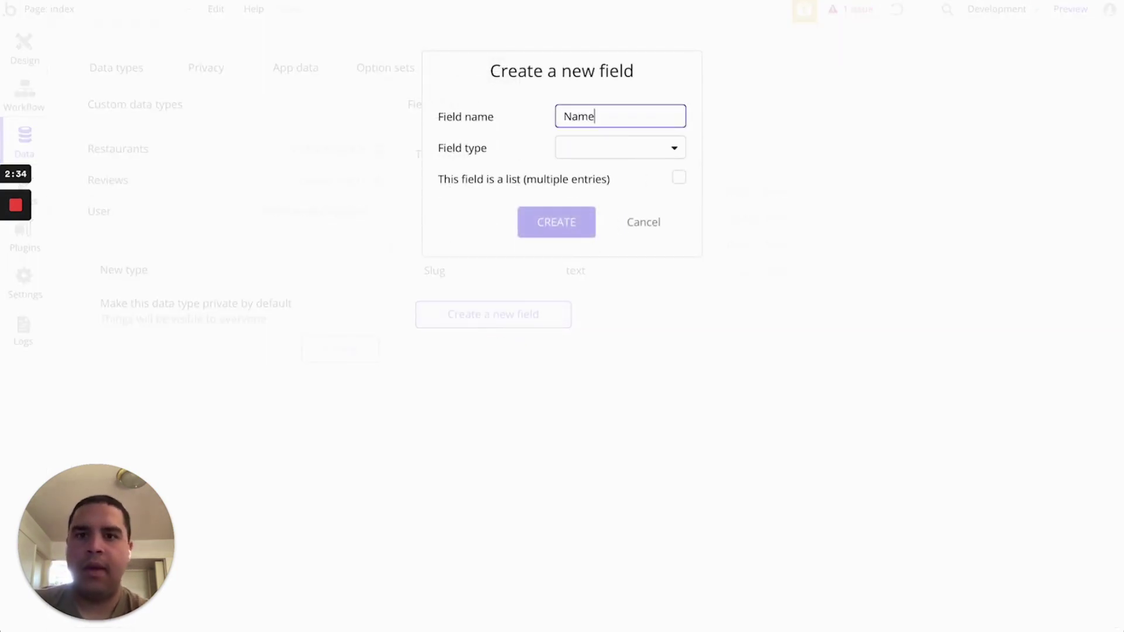
left_click(613, 152)
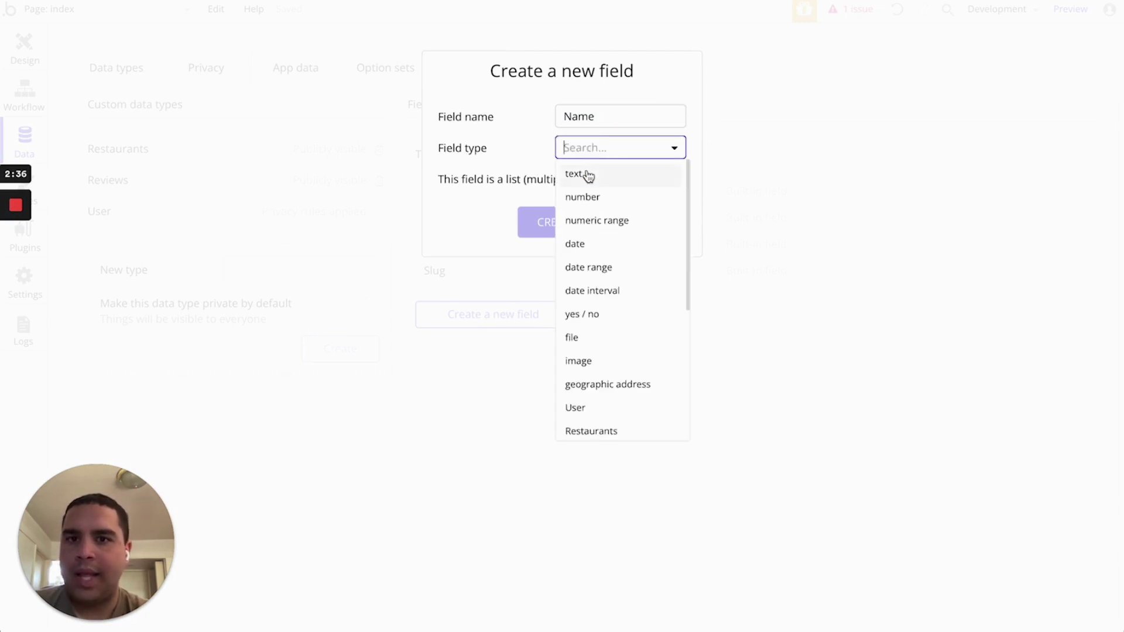
left_click(585, 176)
left_click(556, 228)
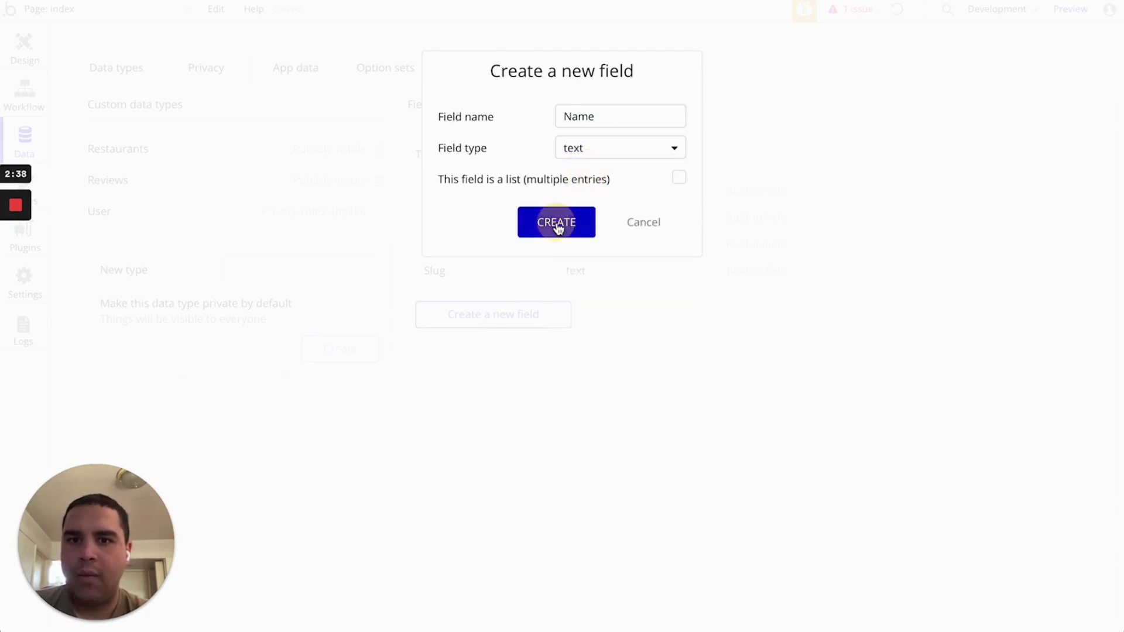
Add a field called Photo with the type image to the User data type
left_click(486, 350)
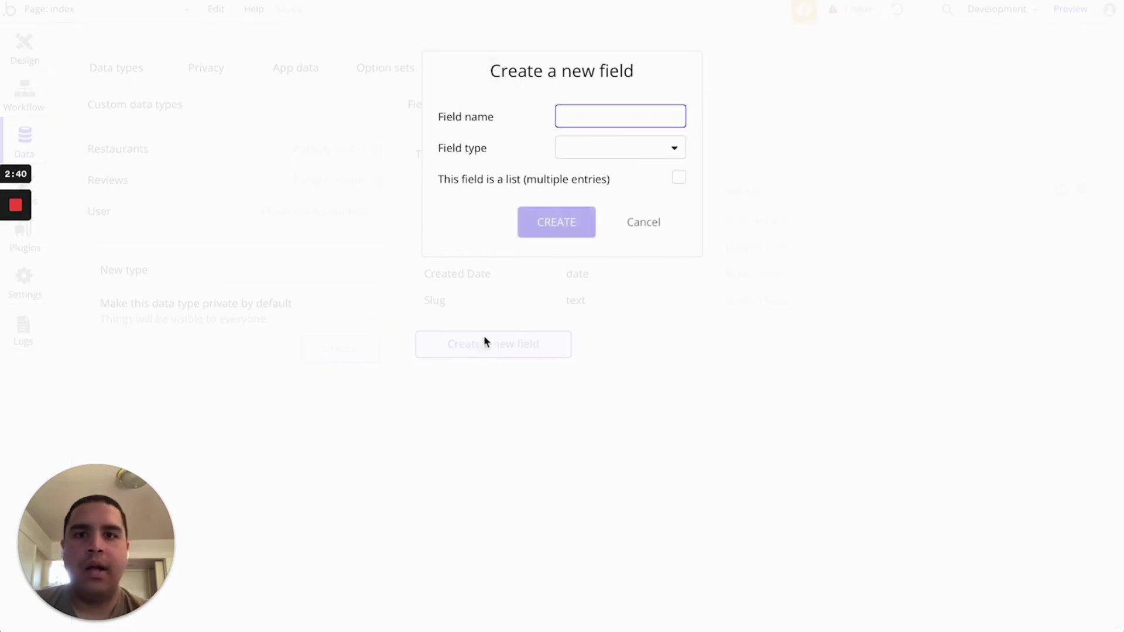
type("Phone")
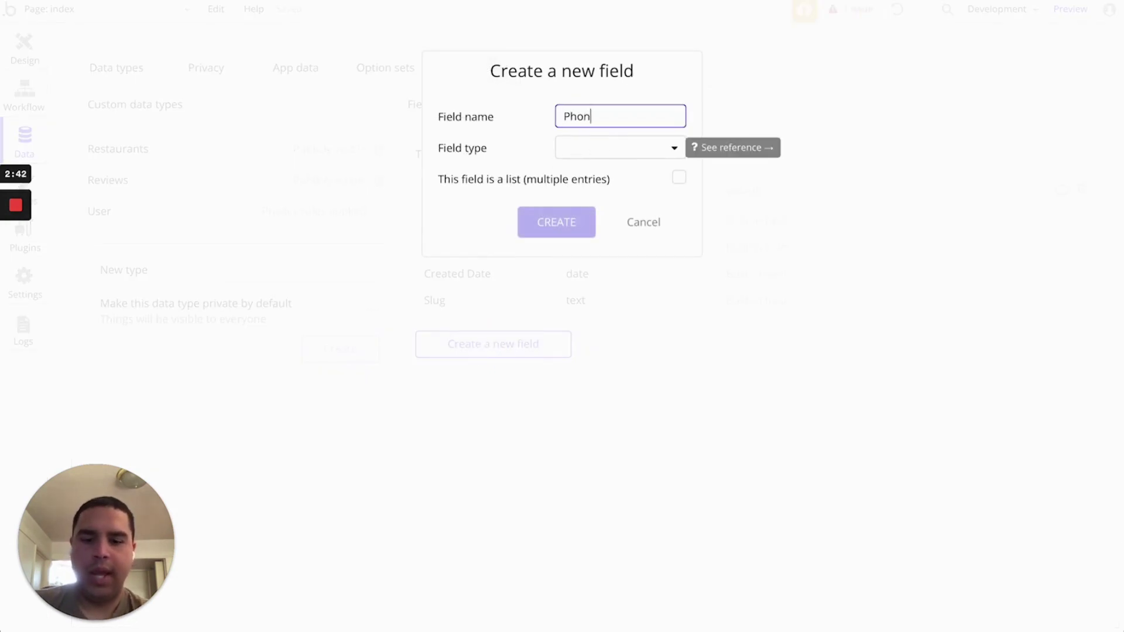
key("BackSpace")
key("BackSpace")
type("to")
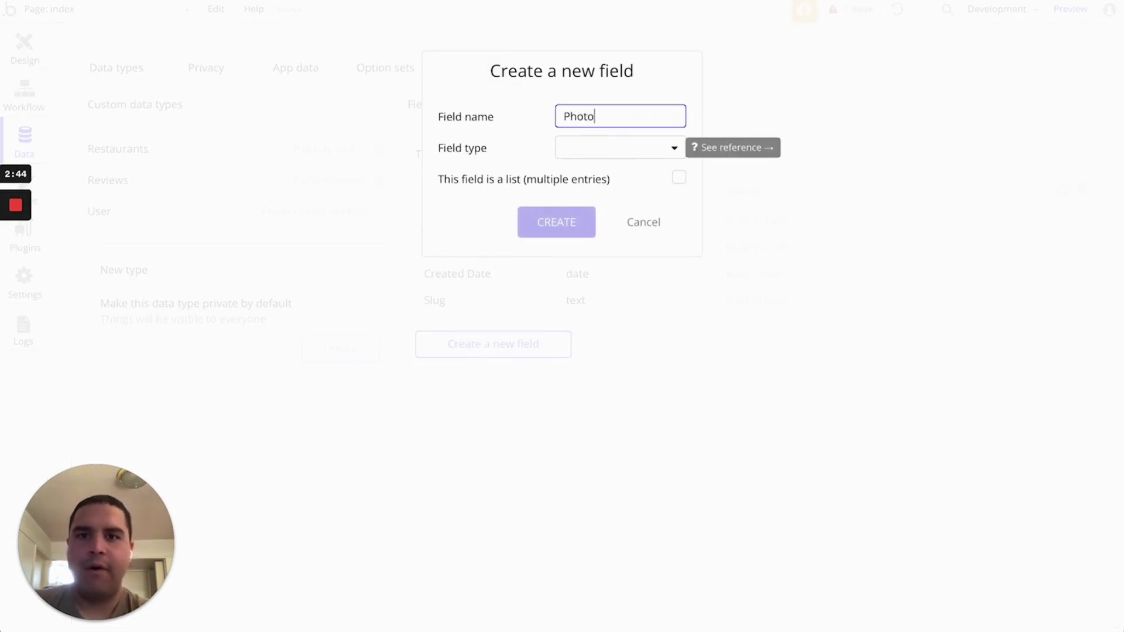
left_click(600, 151)
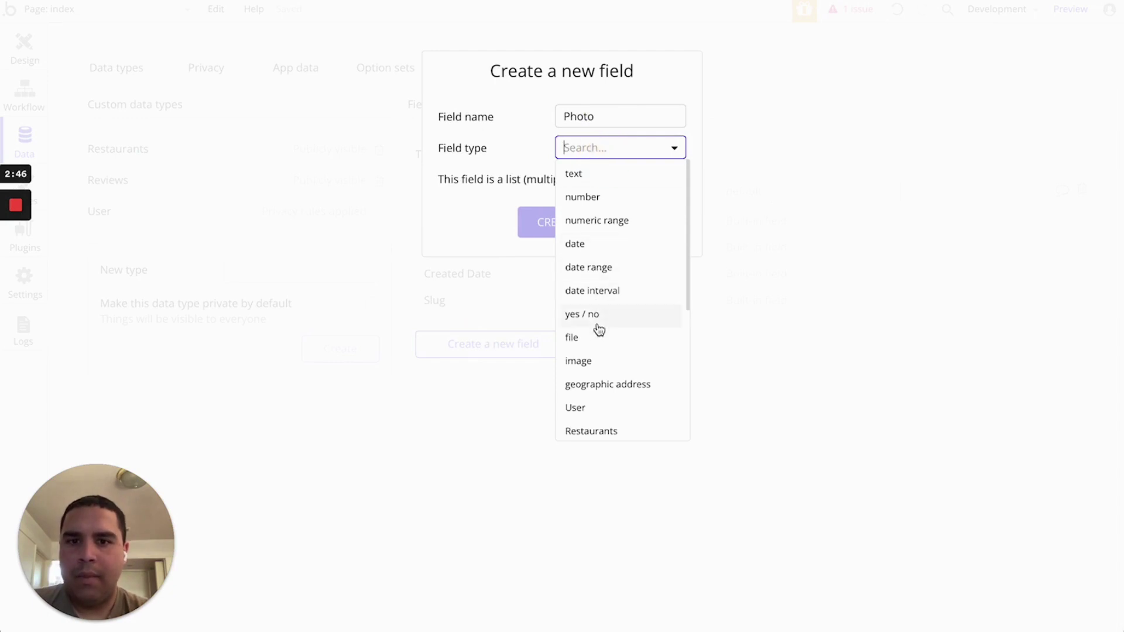
left_click(597, 367)
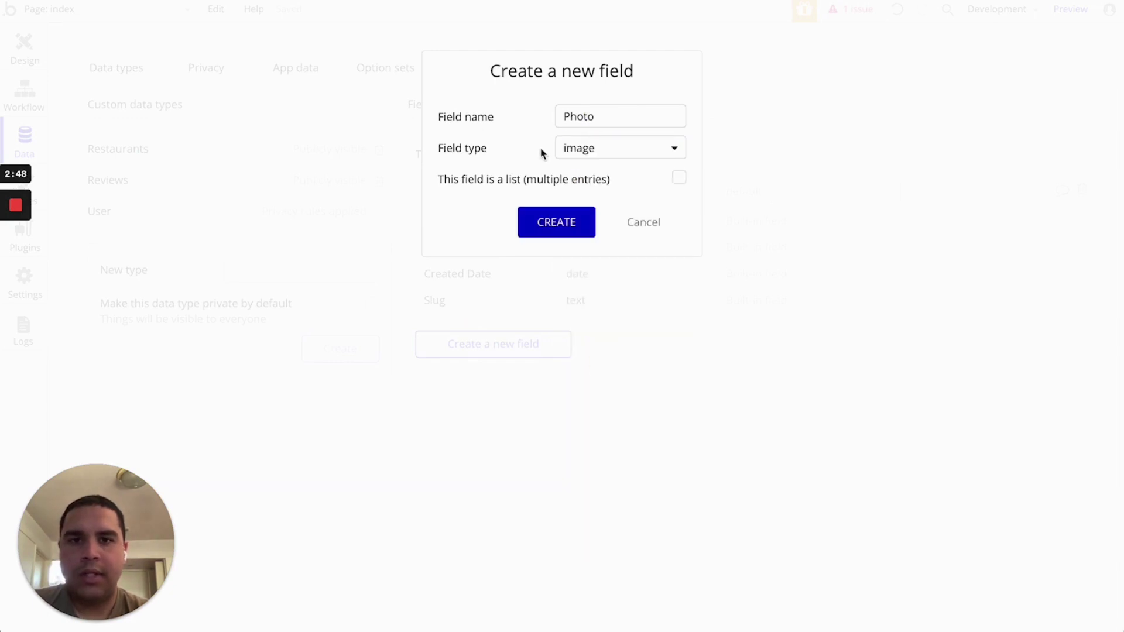
left_click(559, 228)
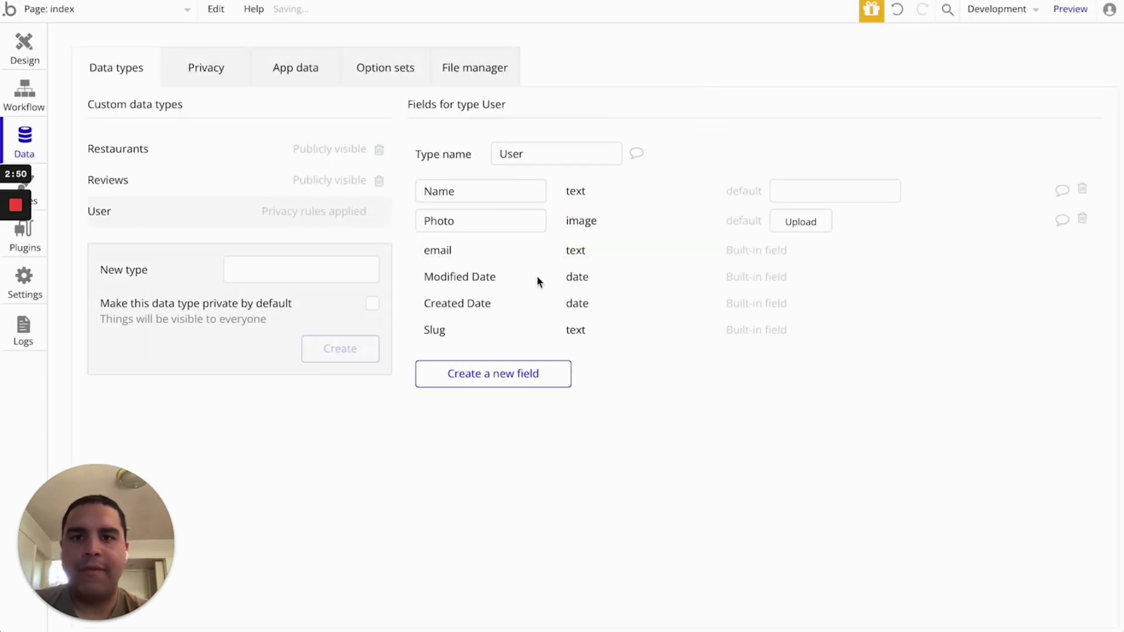
Rename the User type's Photo field to Profile Picture
double_click(489, 215)
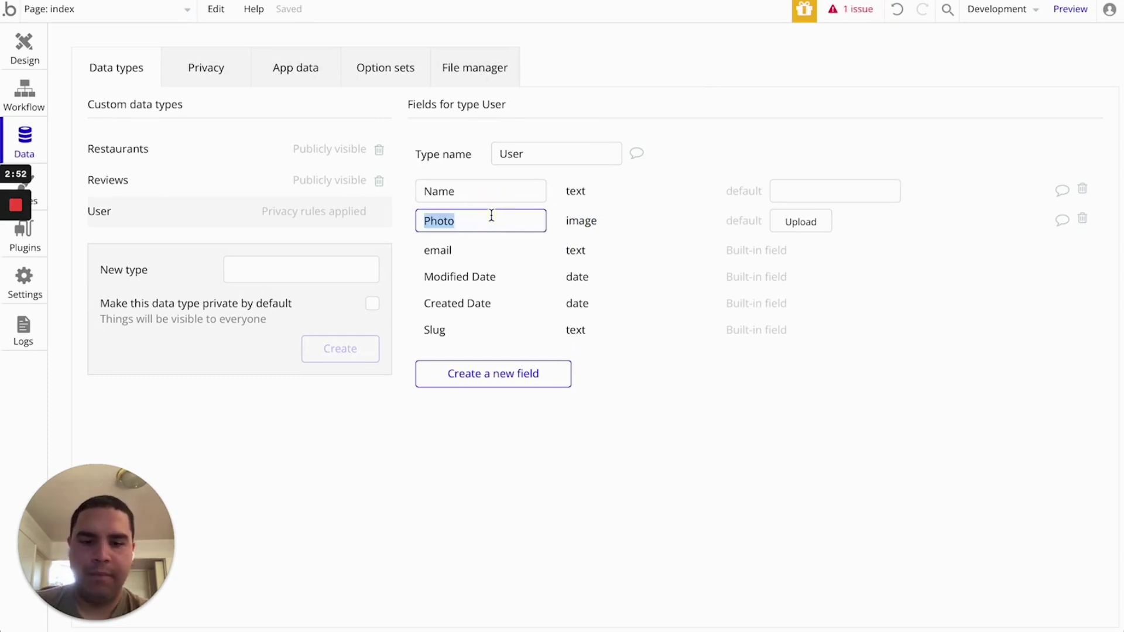
type("Profile")
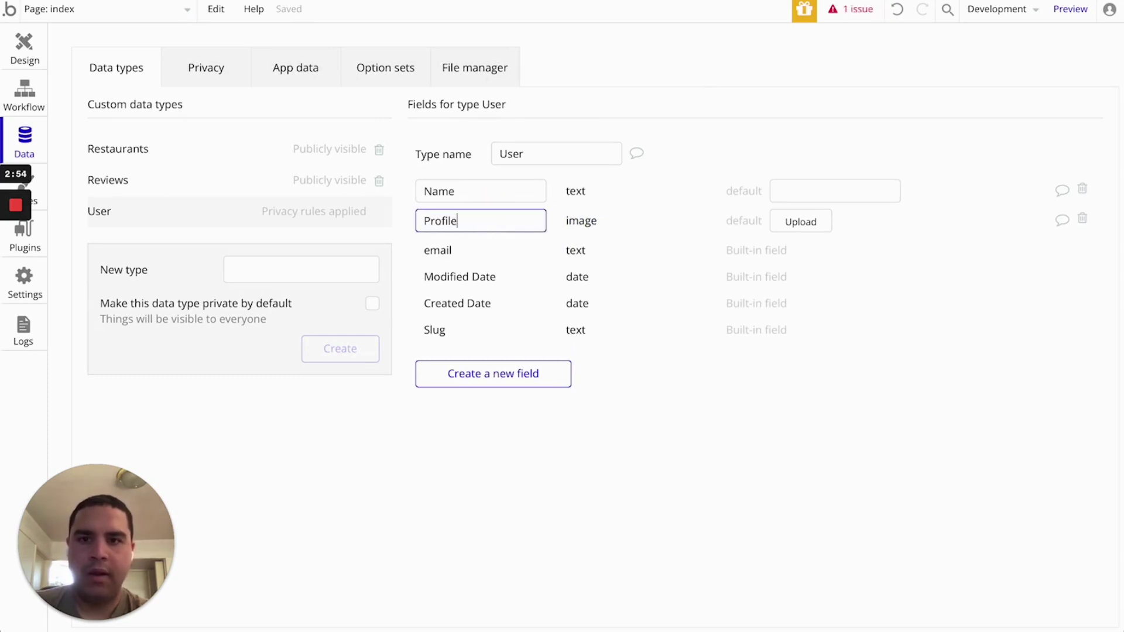
type(" Picture")
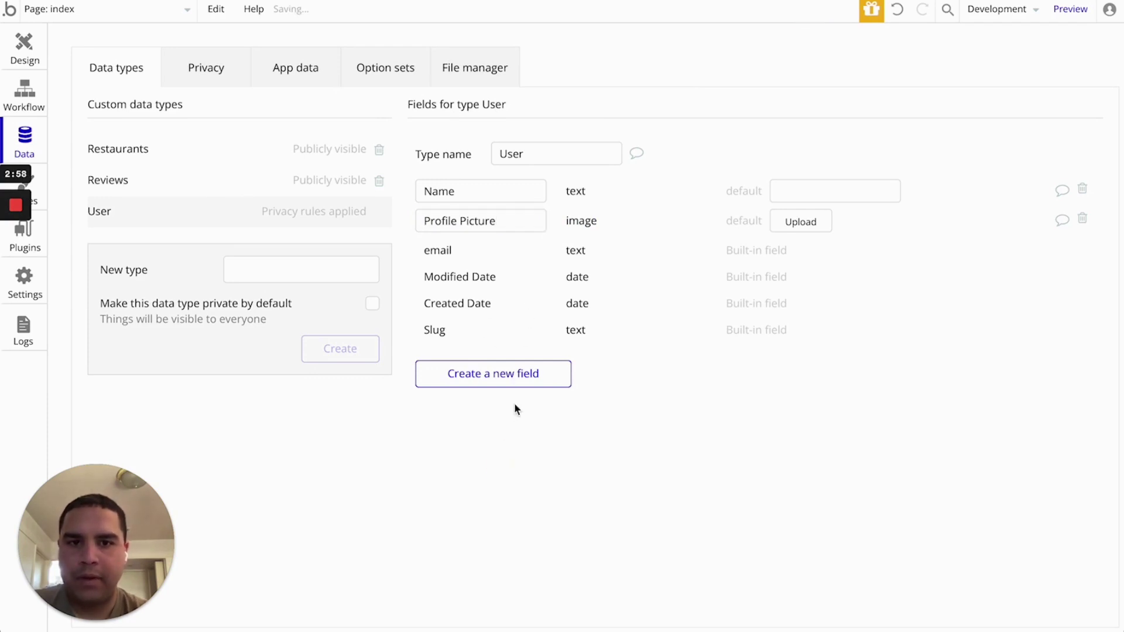
Add a field called Submitted Reviews to the User data type as a list of the Reviews type
left_click(497, 377)
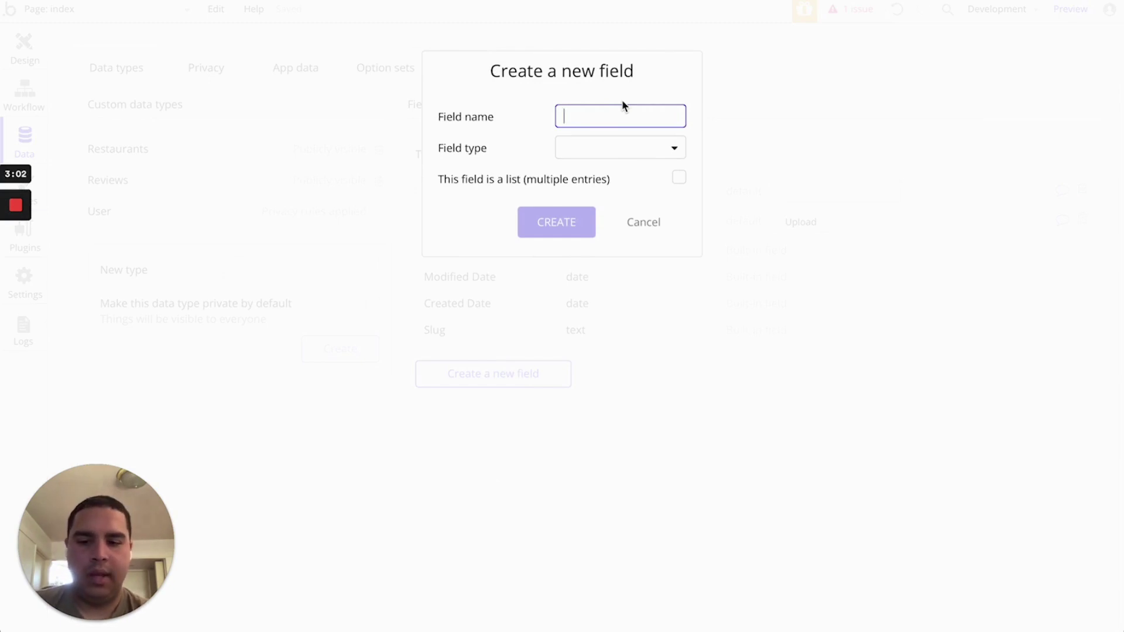
type("Submi")
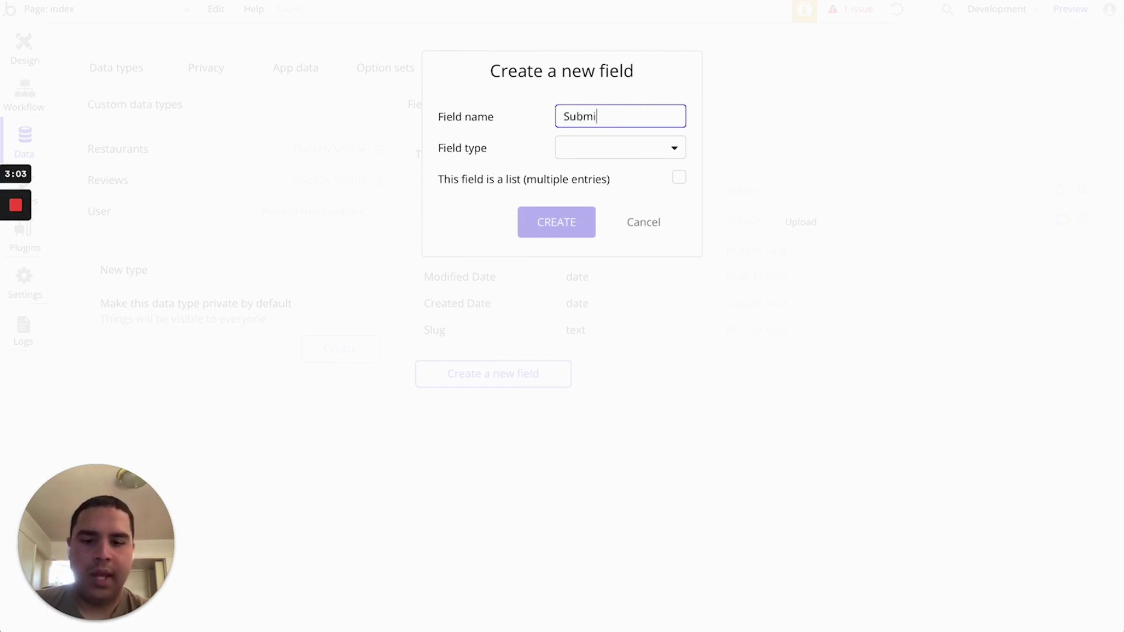
type("tted Reviews")
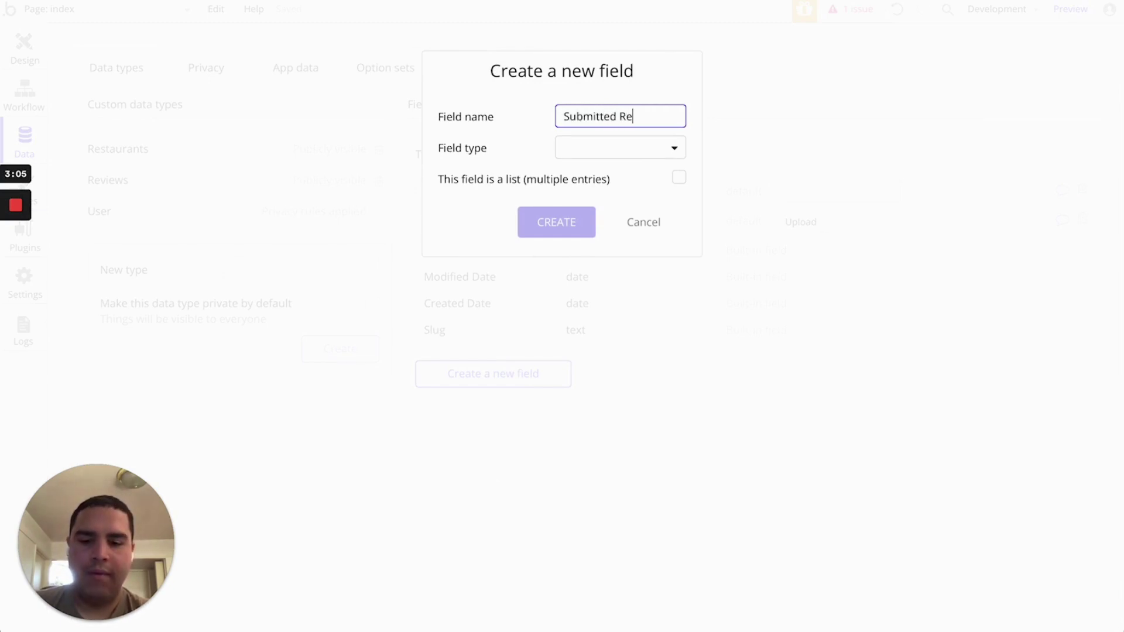
left_click(652, 154)
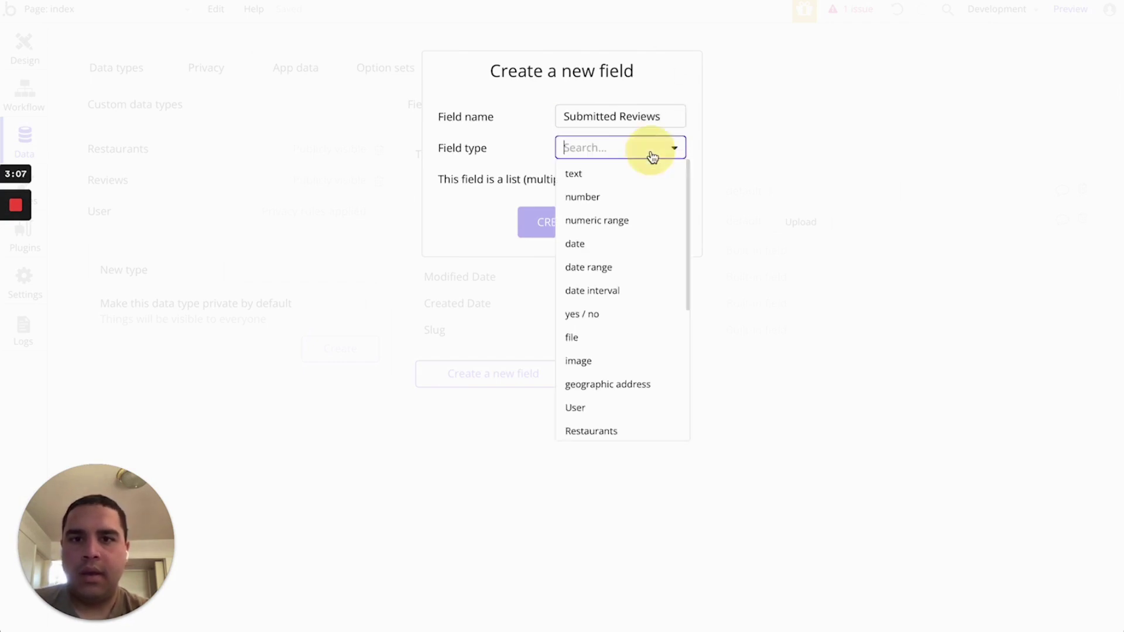
type("rev")
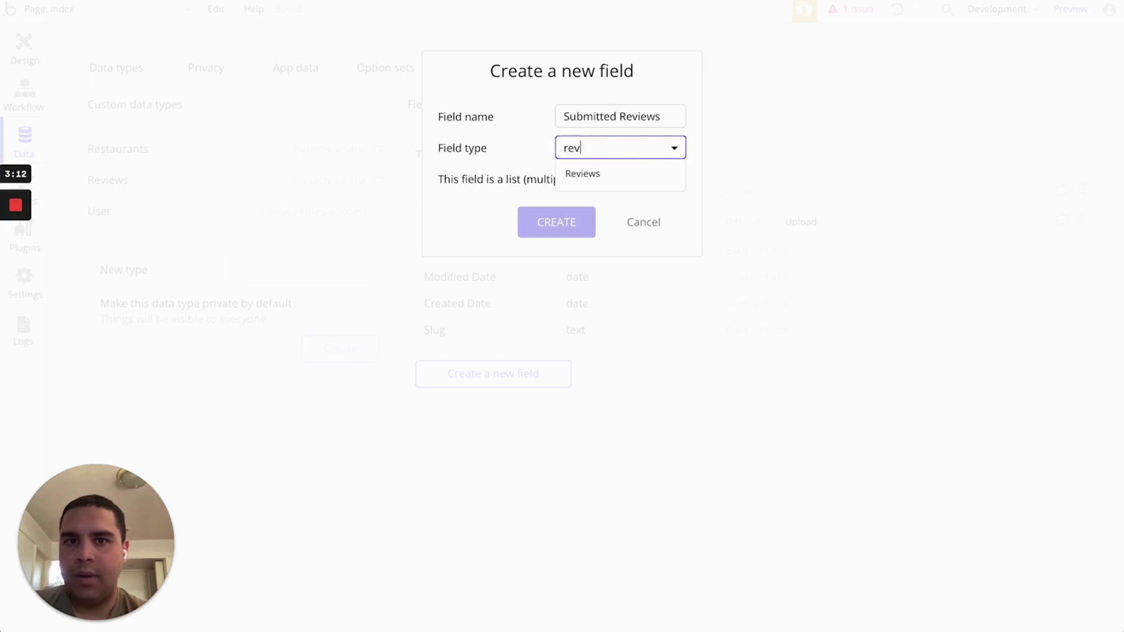
left_click(671, 153)
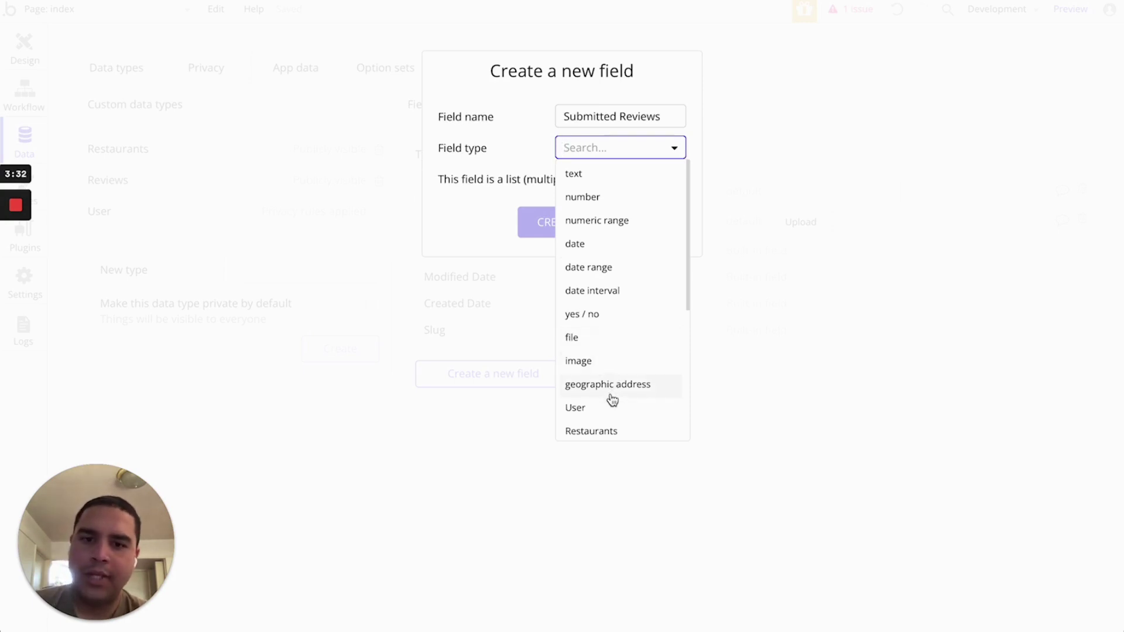
scroll(613, 392, "down", 3)
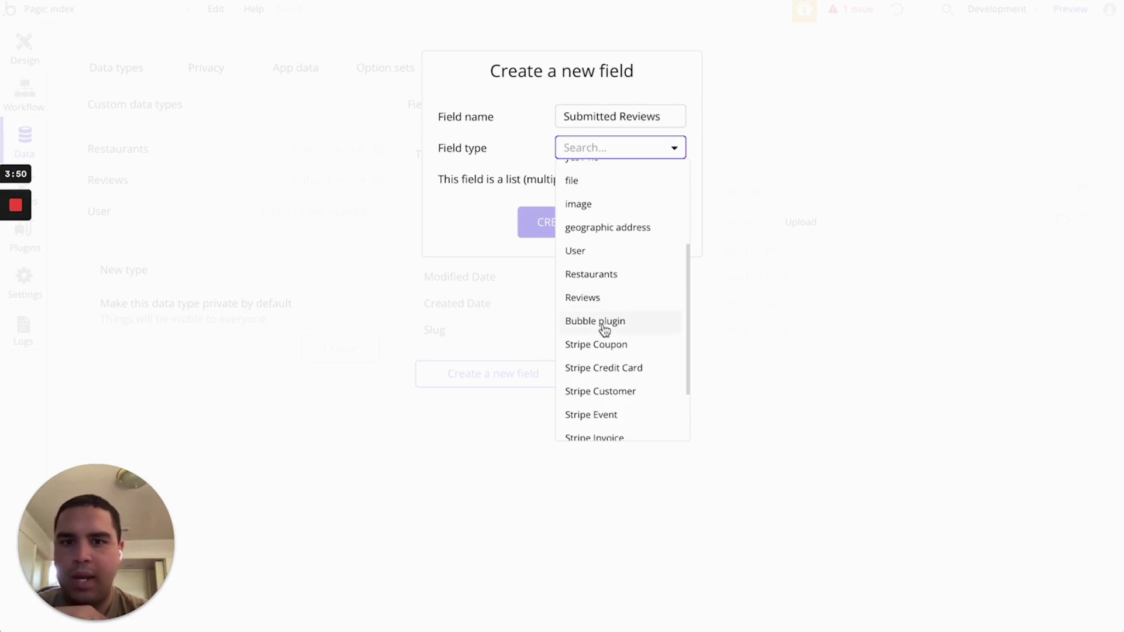
scroll(617, 330, "down", 1)
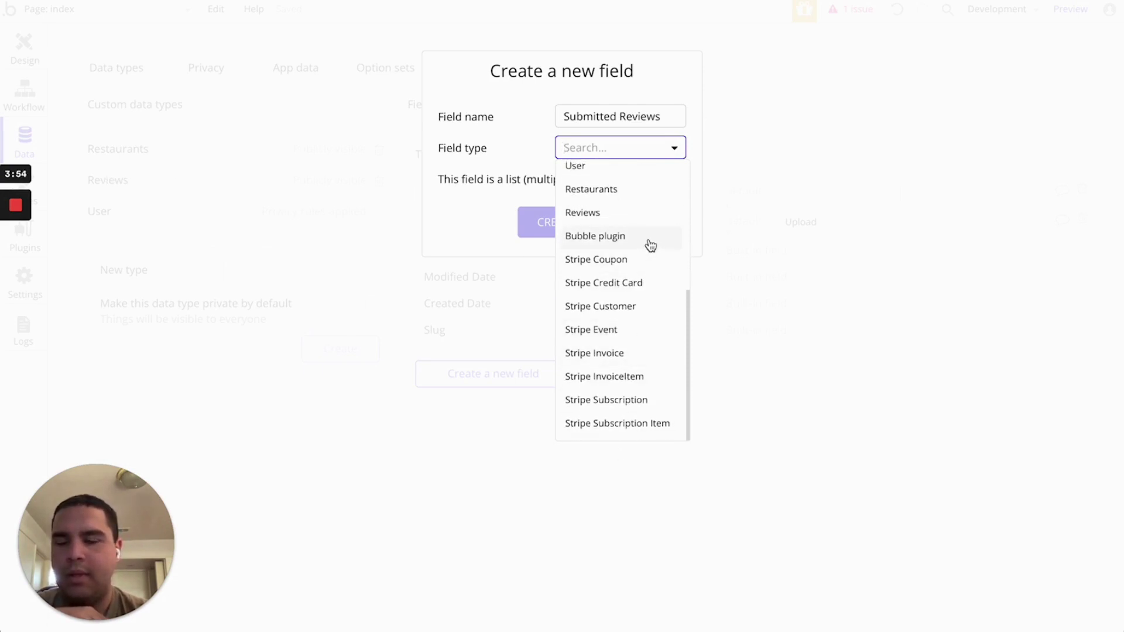
scroll(649, 244, "up", 1)
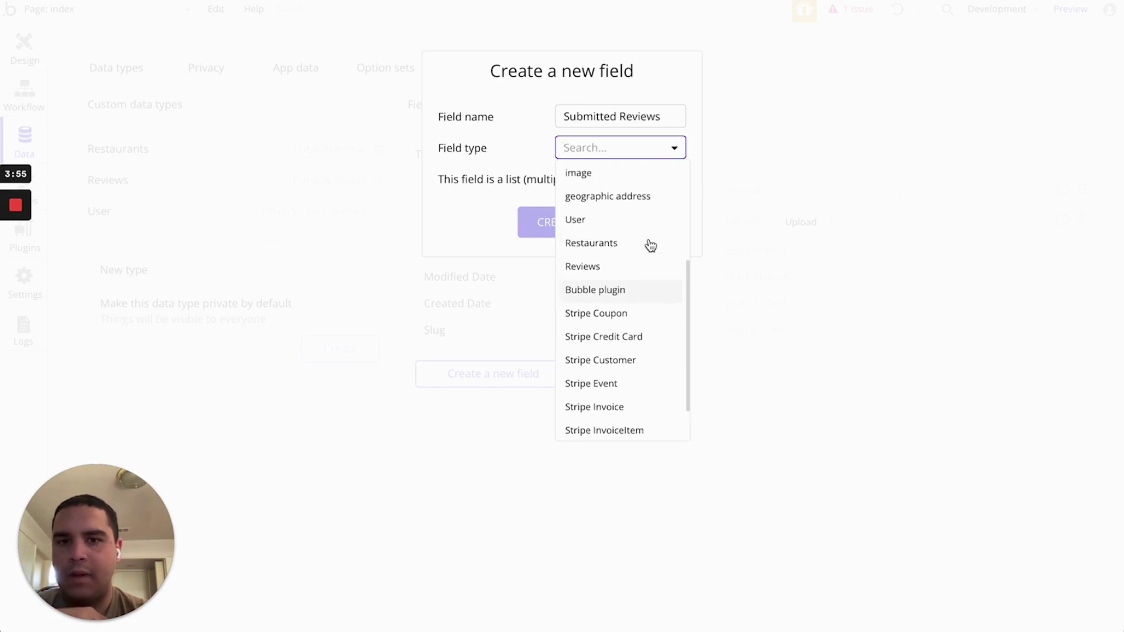
left_click(597, 268)
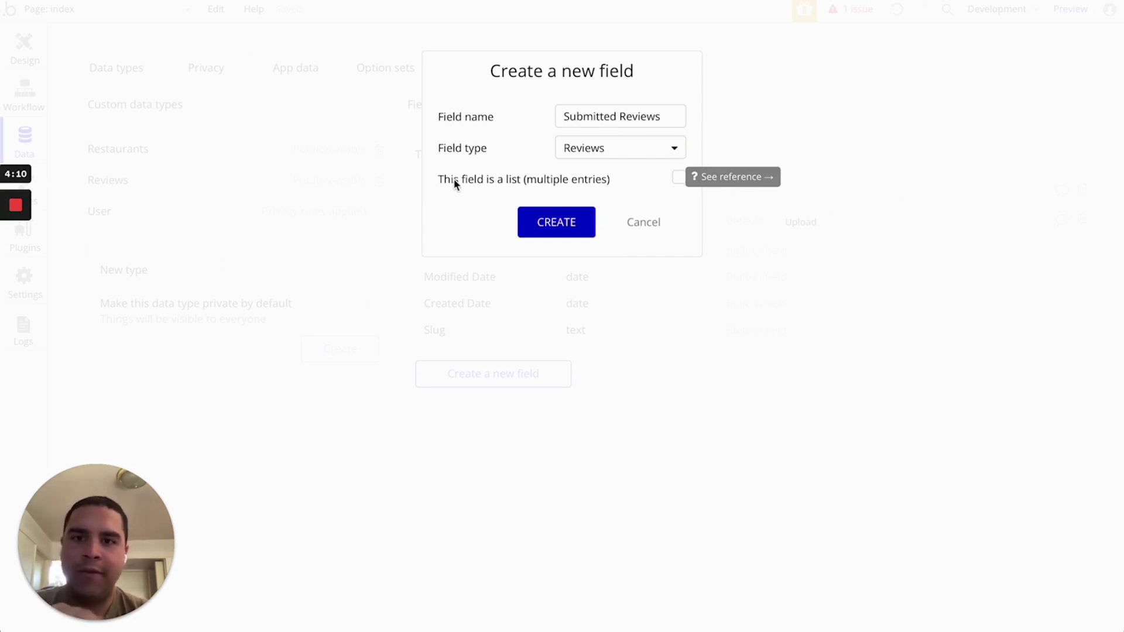
left_click(679, 180)
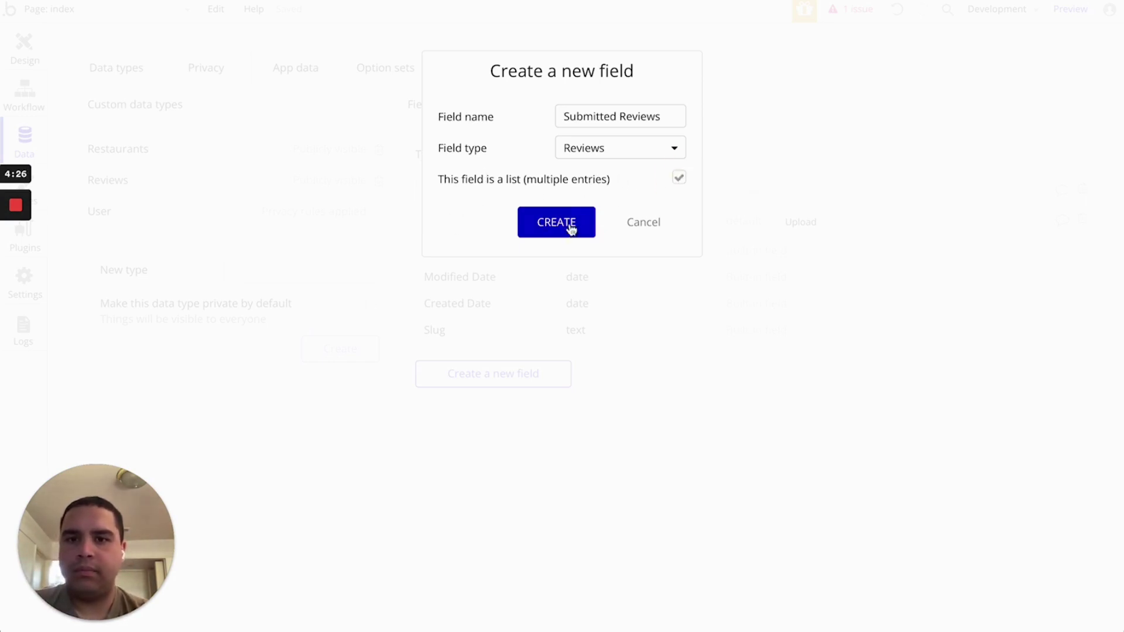
left_click(557, 221)
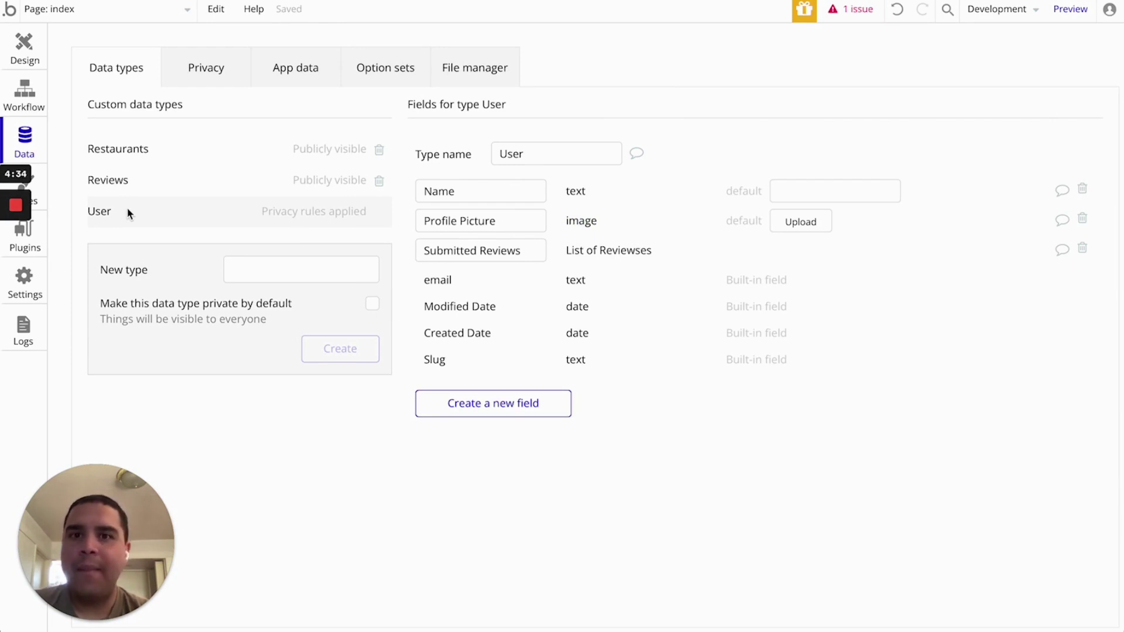
left_click(462, 401)
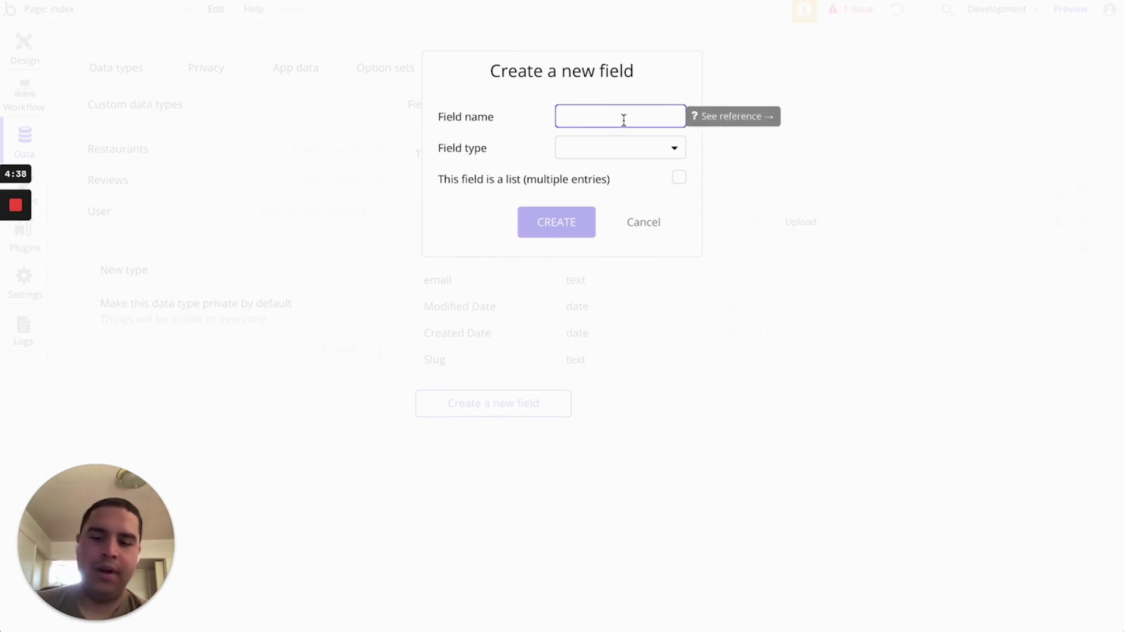
type("DOB")
left_click(639, 146)
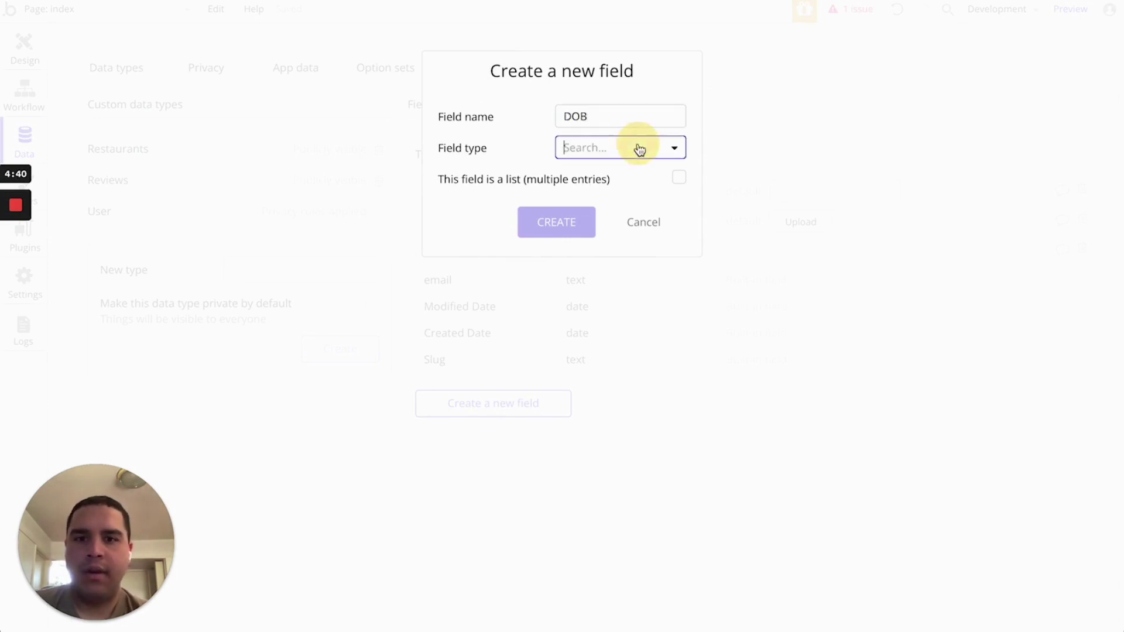
left_click(596, 253)
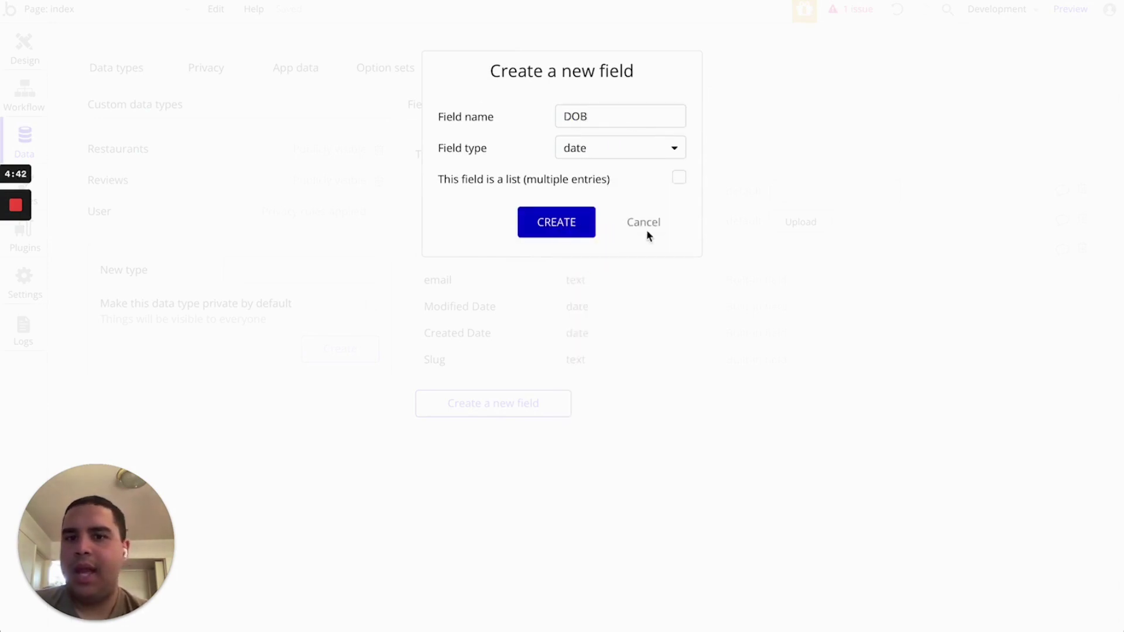
double_click(627, 120)
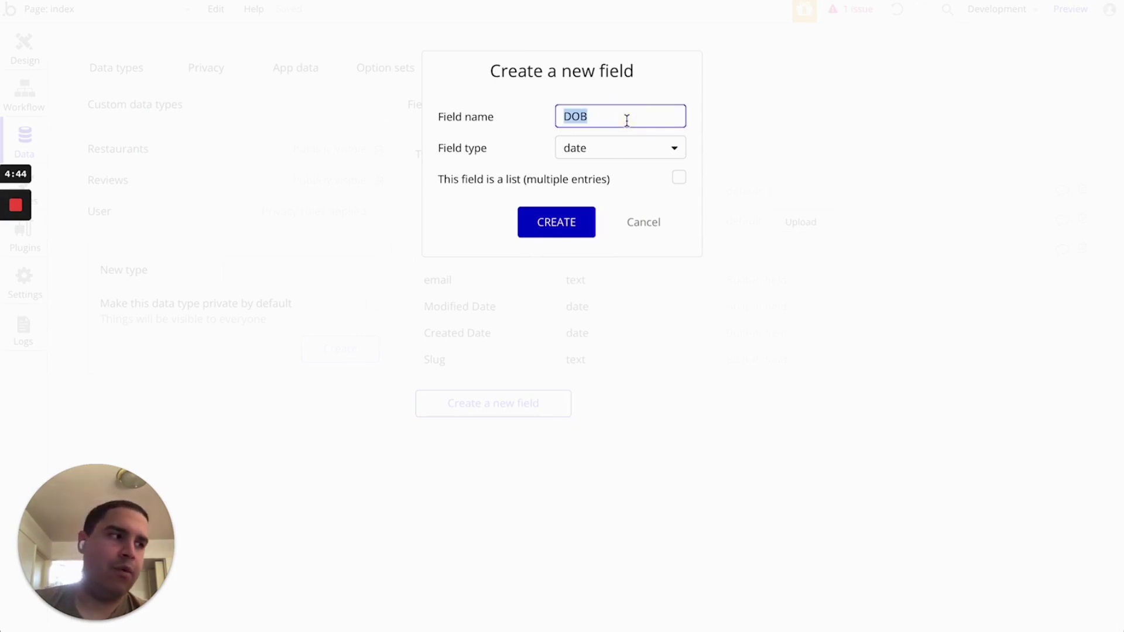
type("Username")
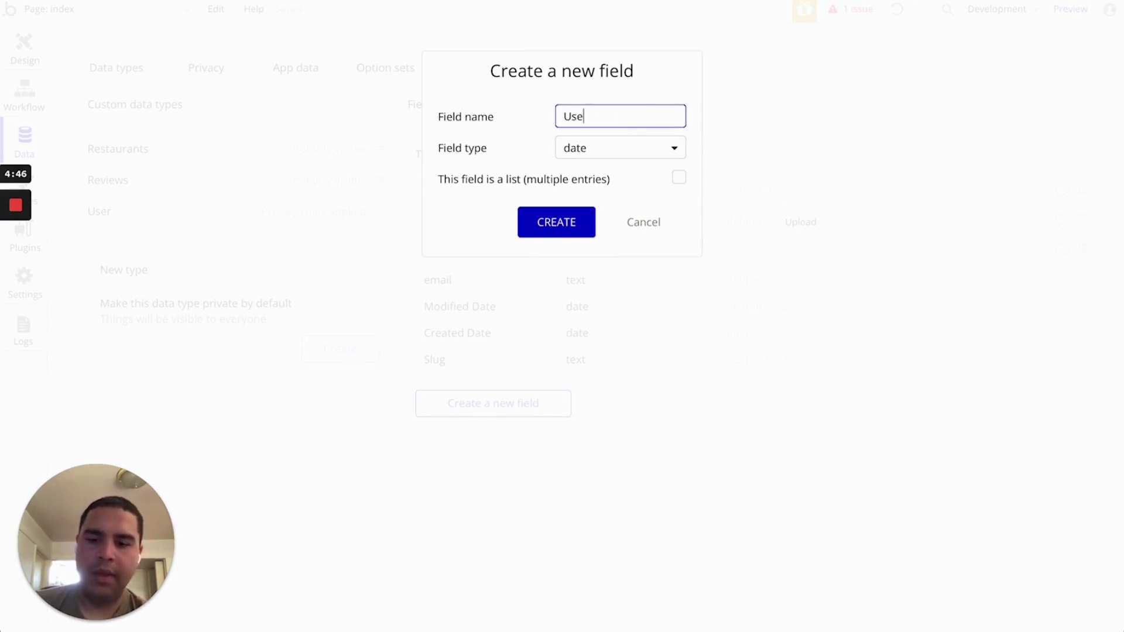
left_click(627, 147)
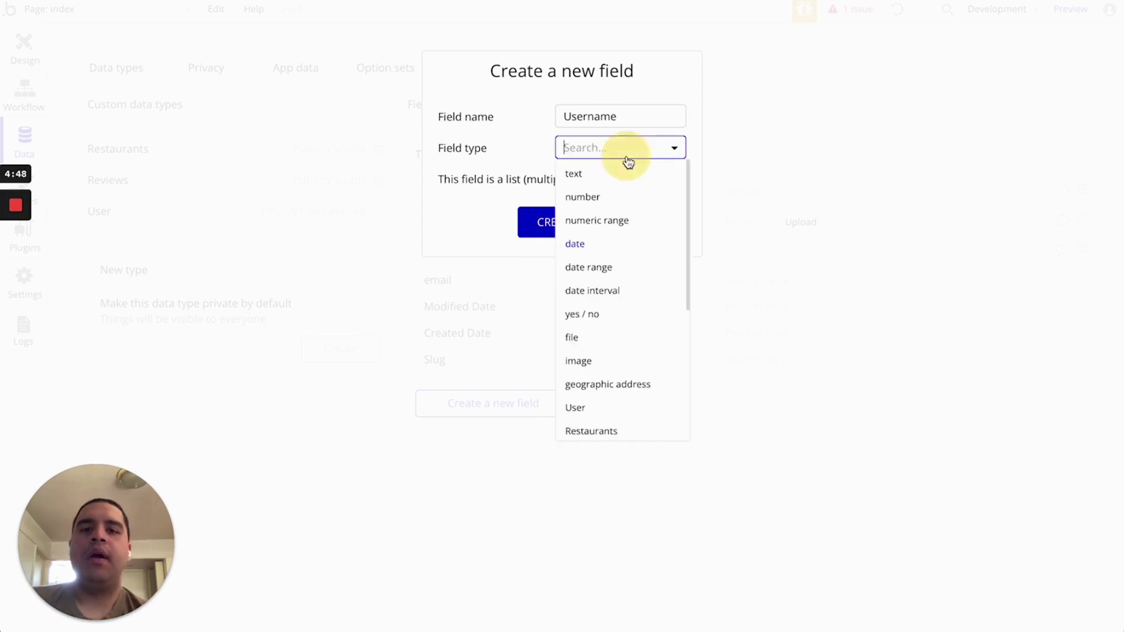
left_click(614, 172)
double_click(630, 113)
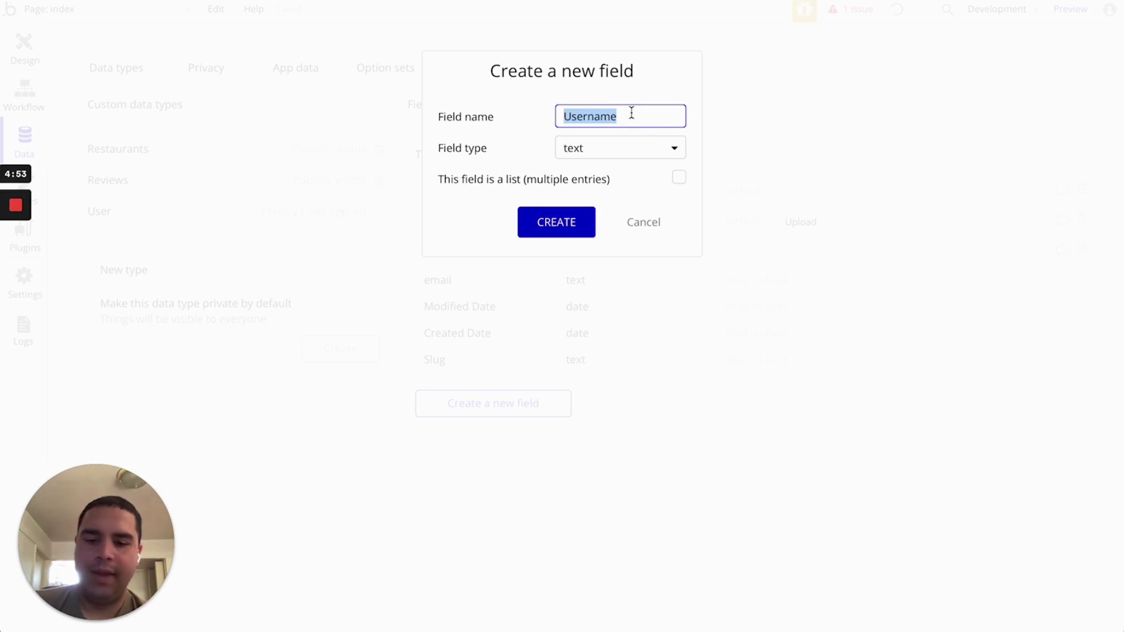
type("City")
left_click(634, 154)
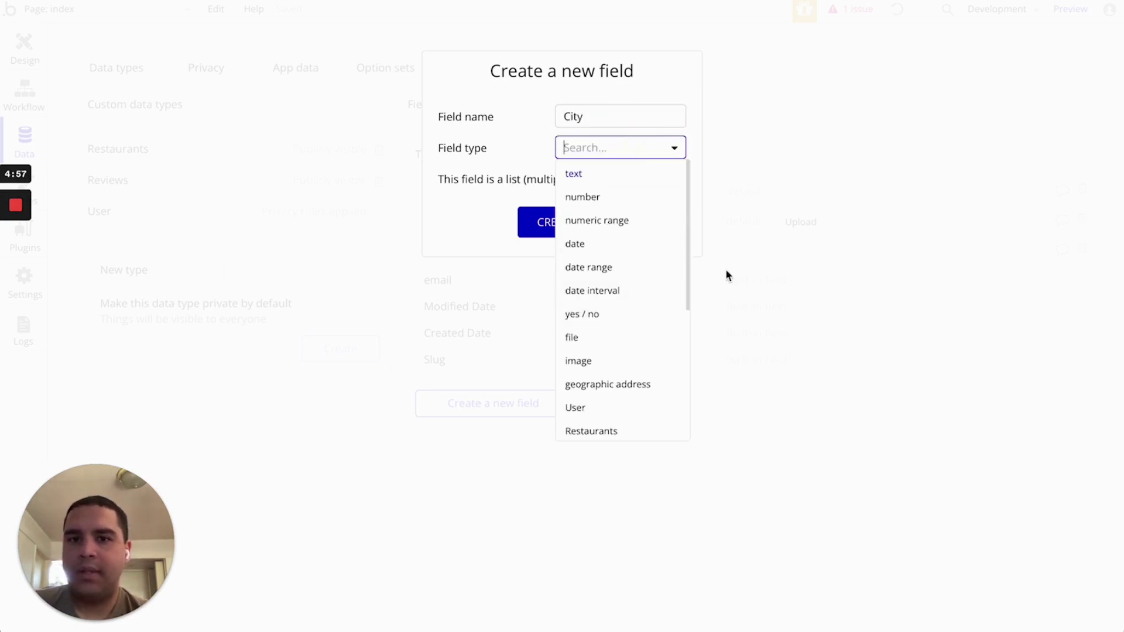
left_click(495, 166)
left_click(644, 221)
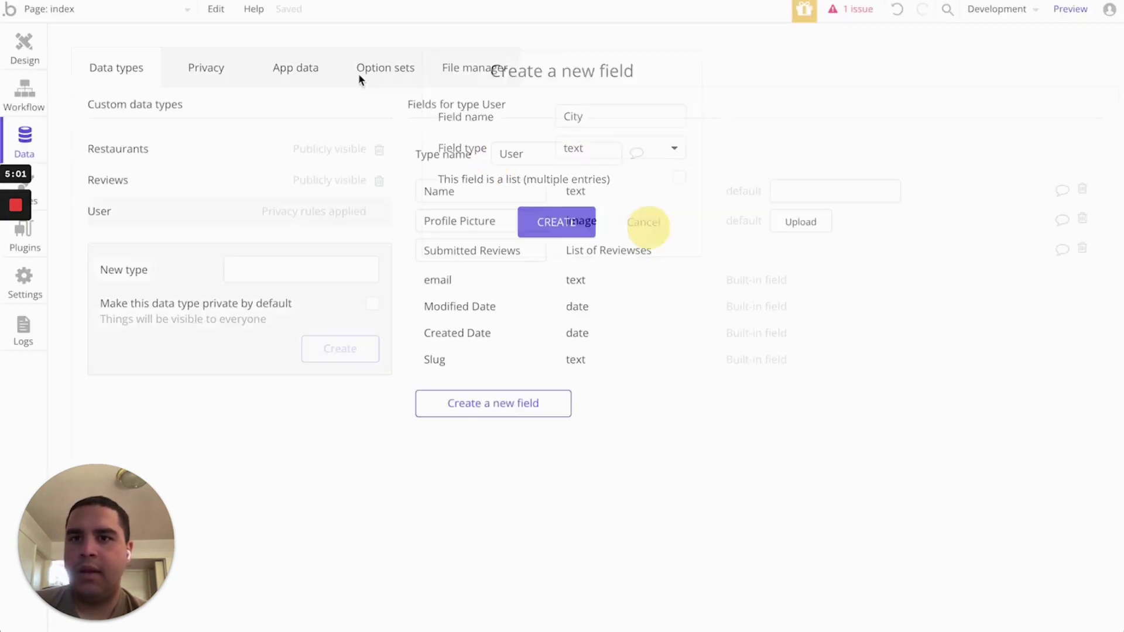
Create a new option set named City
left_click(392, 84)
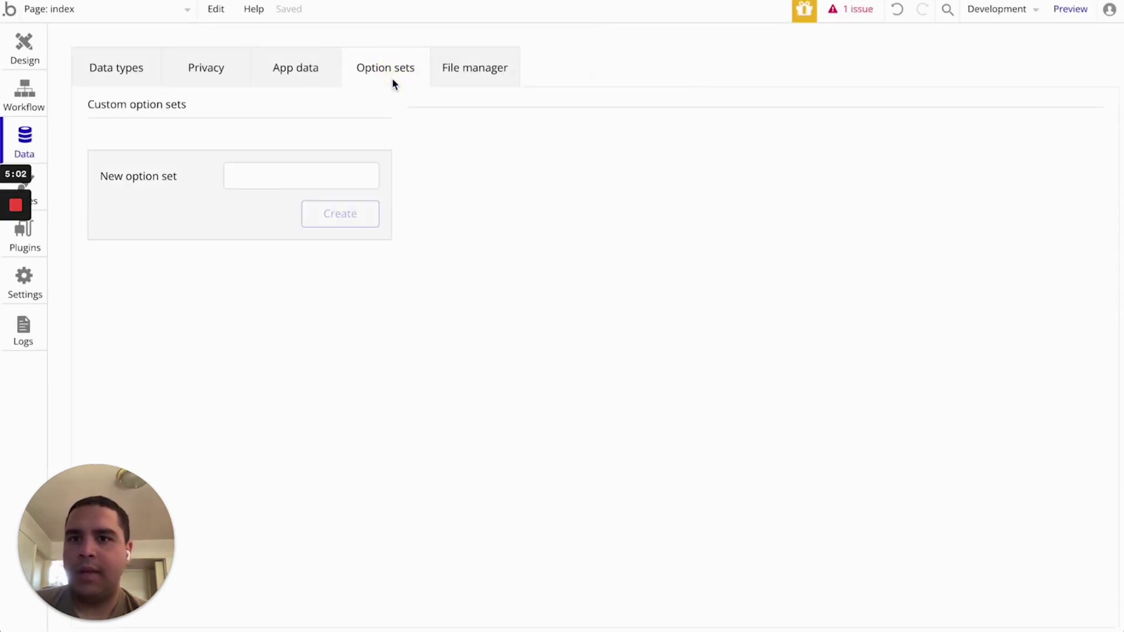
left_click(285, 179)
type("City")
key("Return")
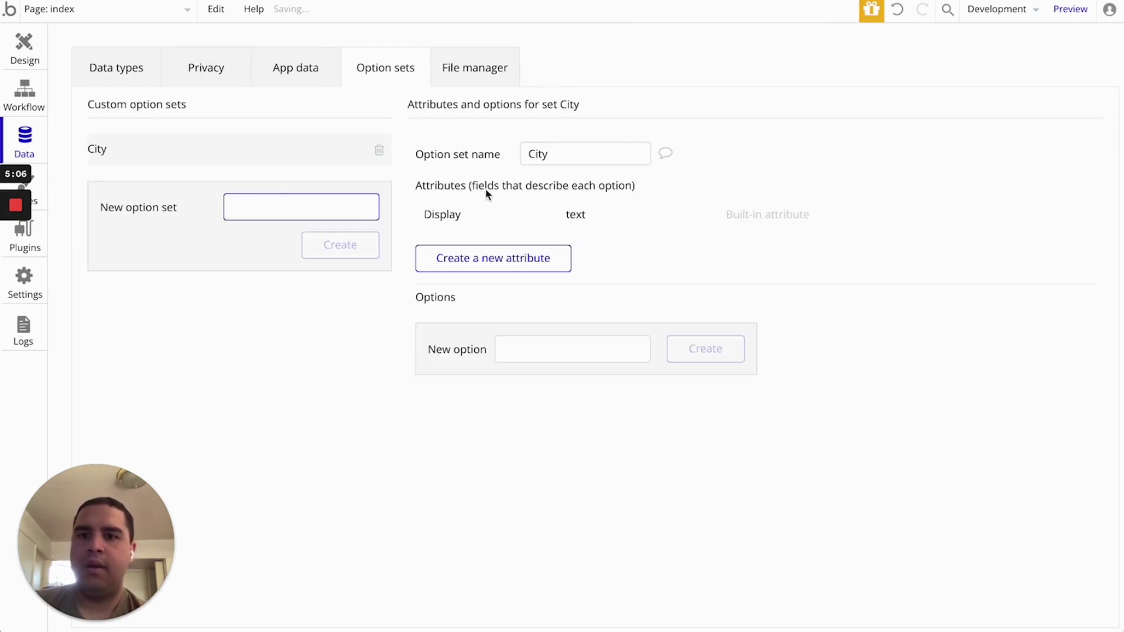
Add New York City, Austin and Dallas as options of the City option set
left_click(540, 350)
type("New ")
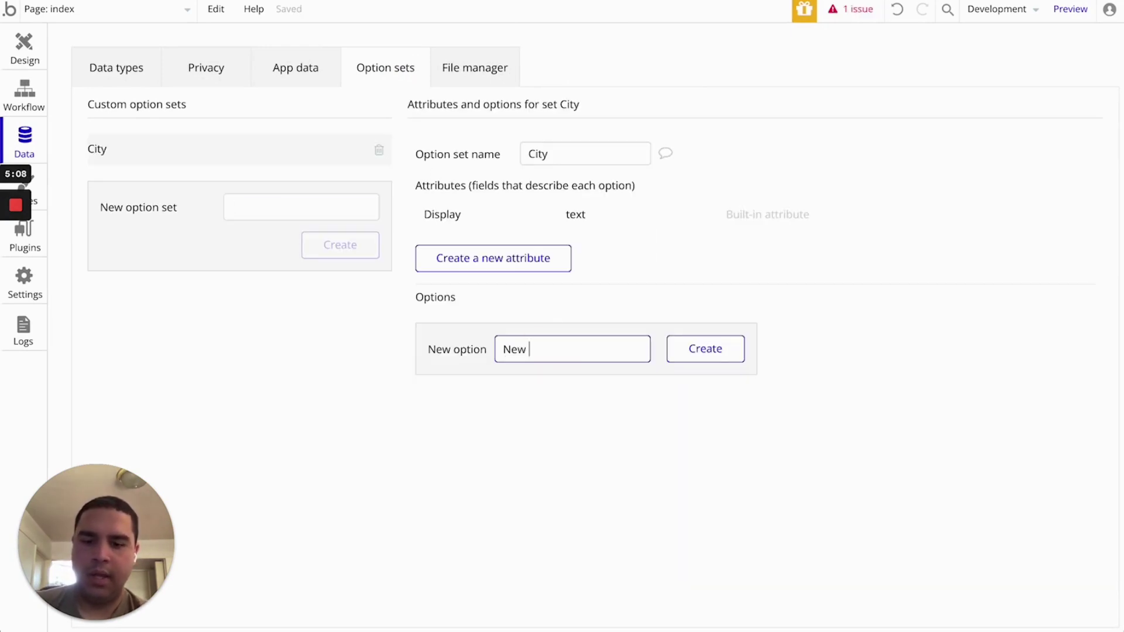
type("York City")
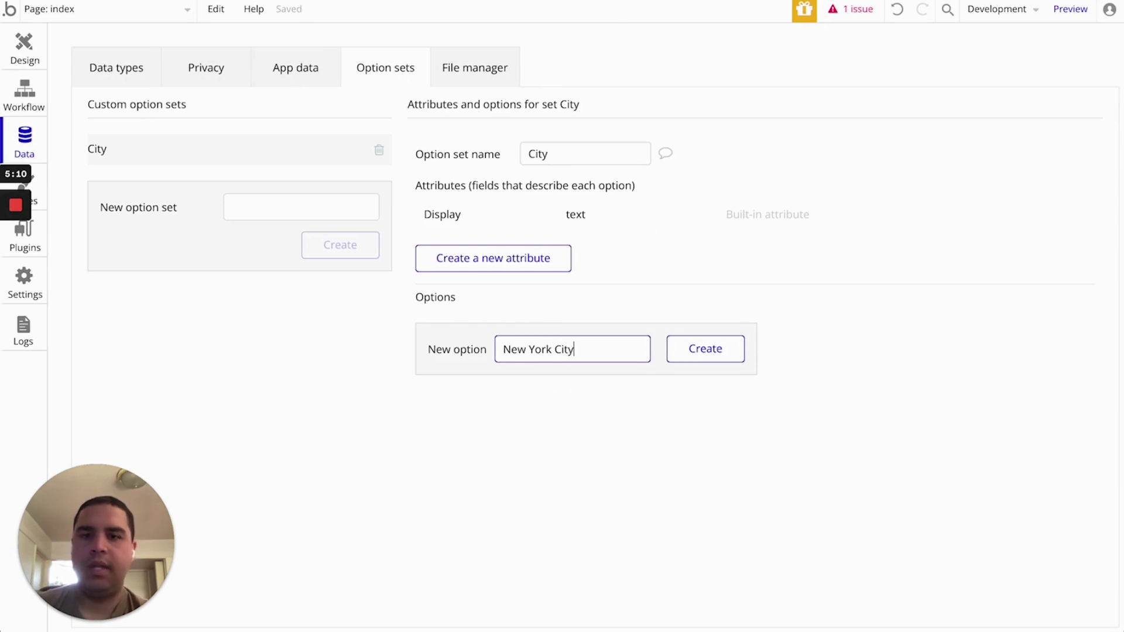
key("Return")
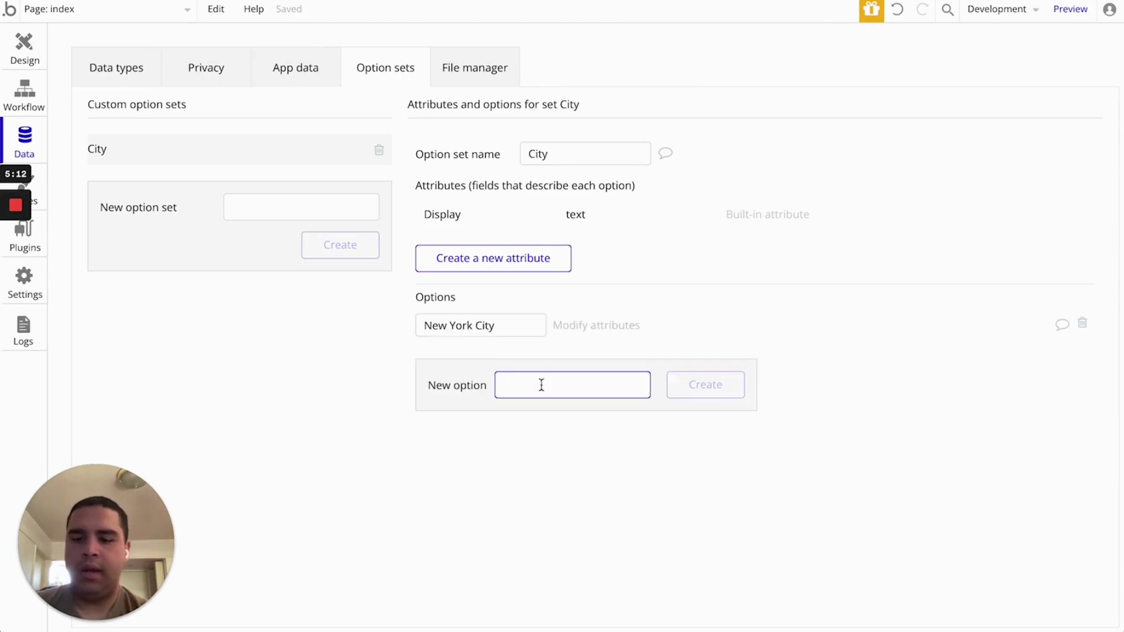
type("Austin")
key("Return")
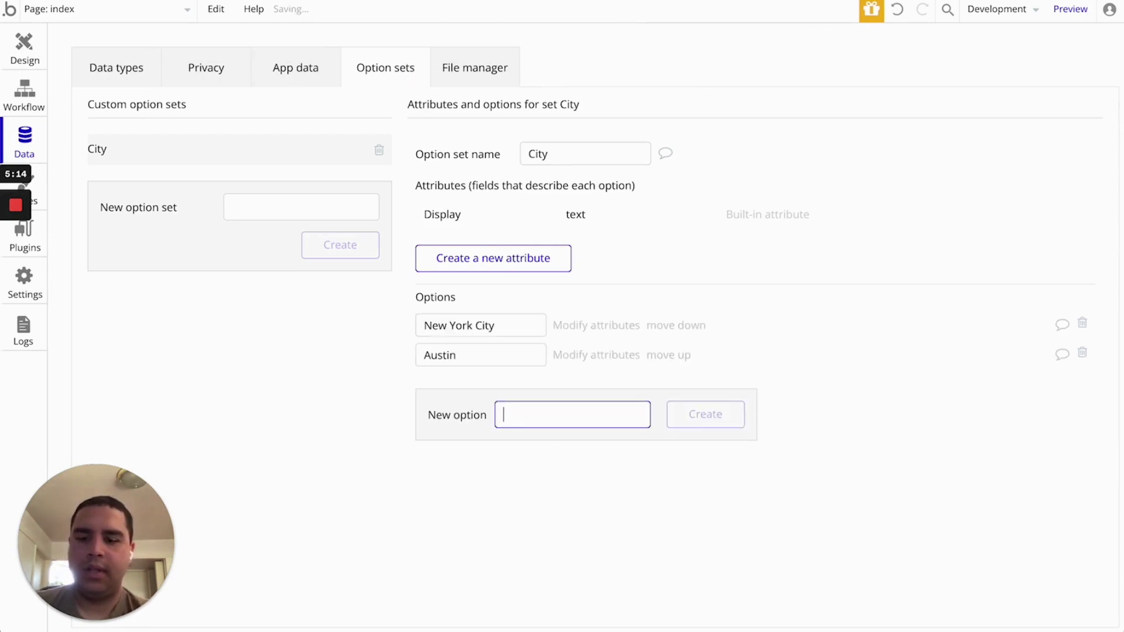
type("Dallas")
key("Return")
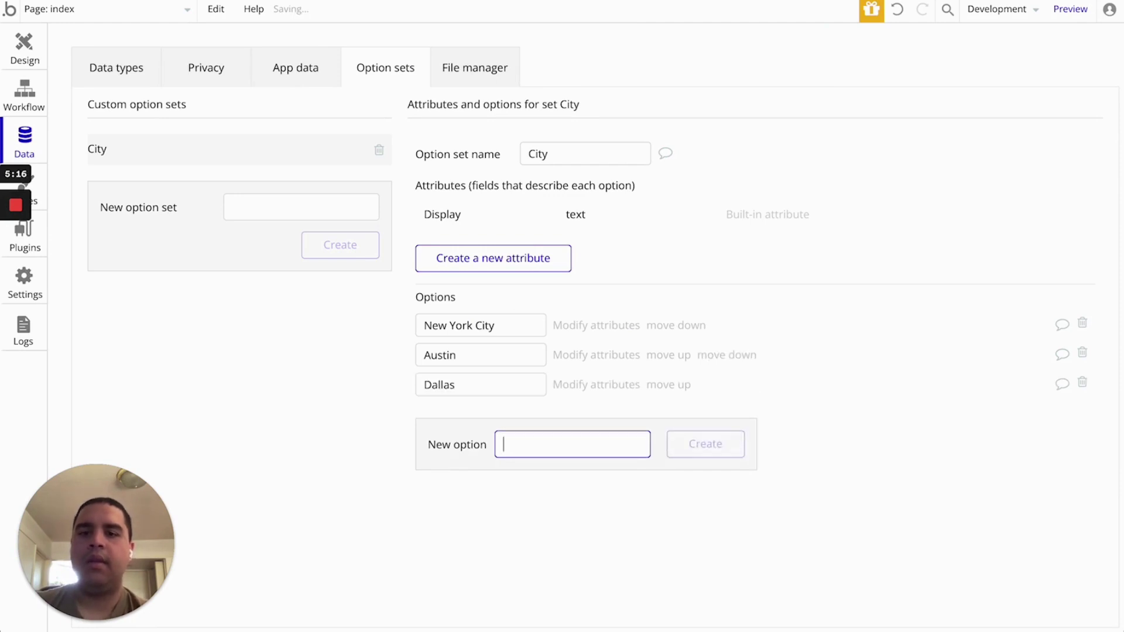
Rename the New York City option in the City set as San Antonio
left_click(499, 317)
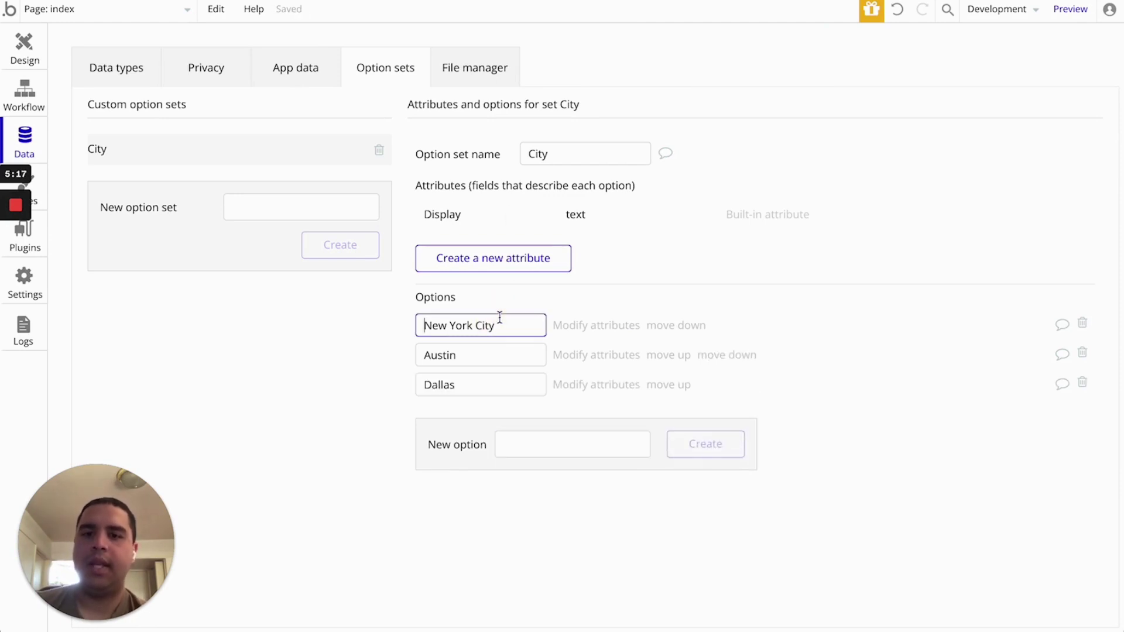
triple_click(500, 318)
type("San ")
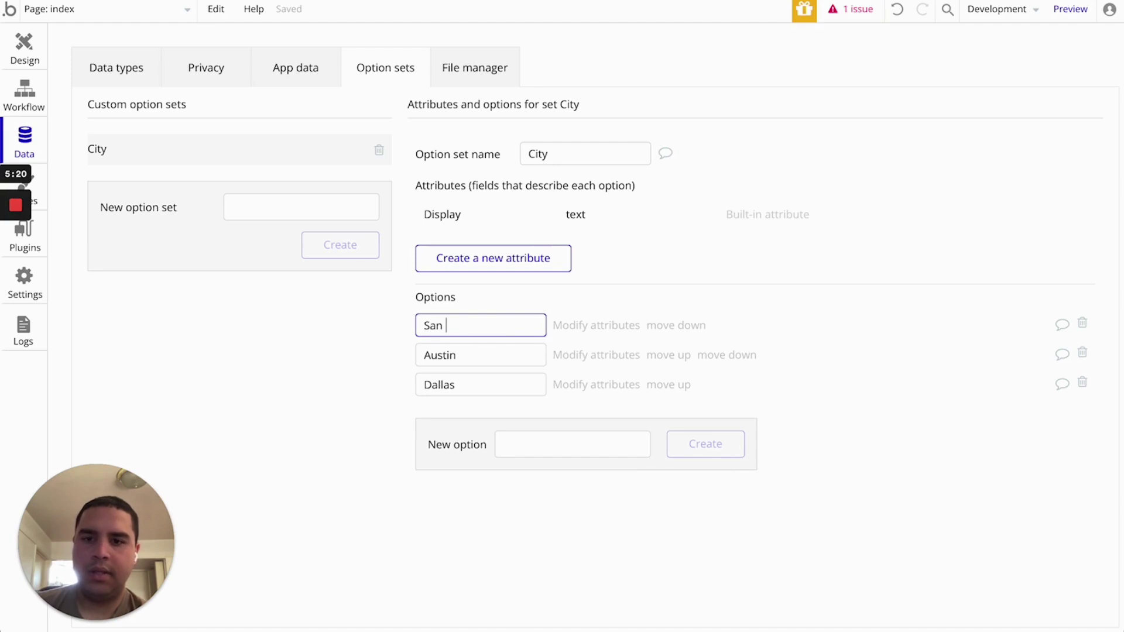
type("Antonio")
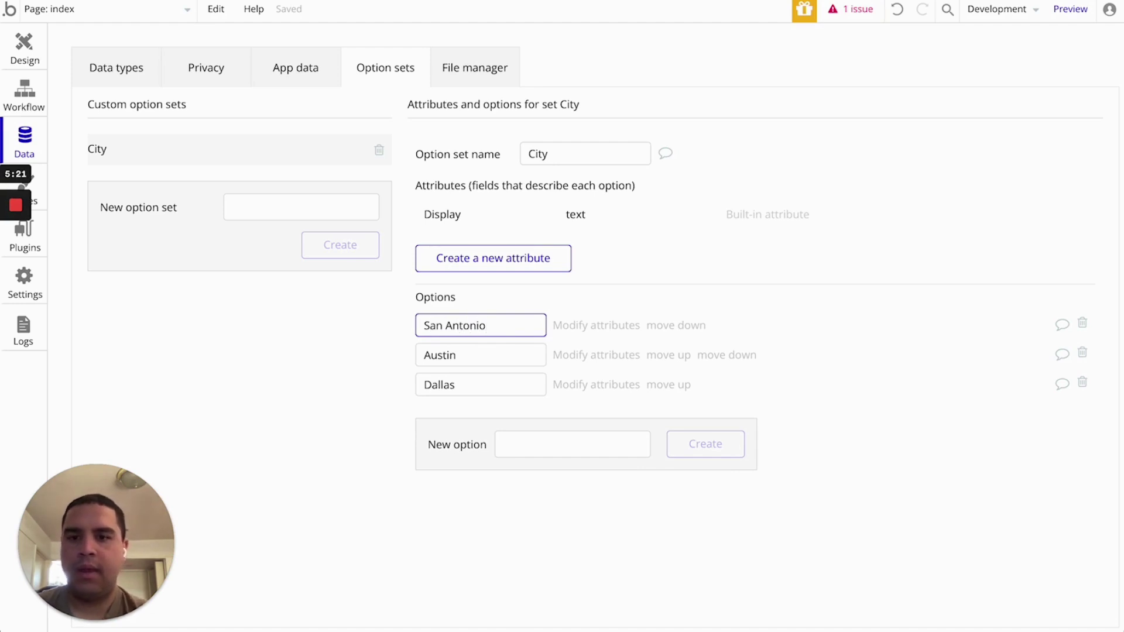
left_click(513, 448)
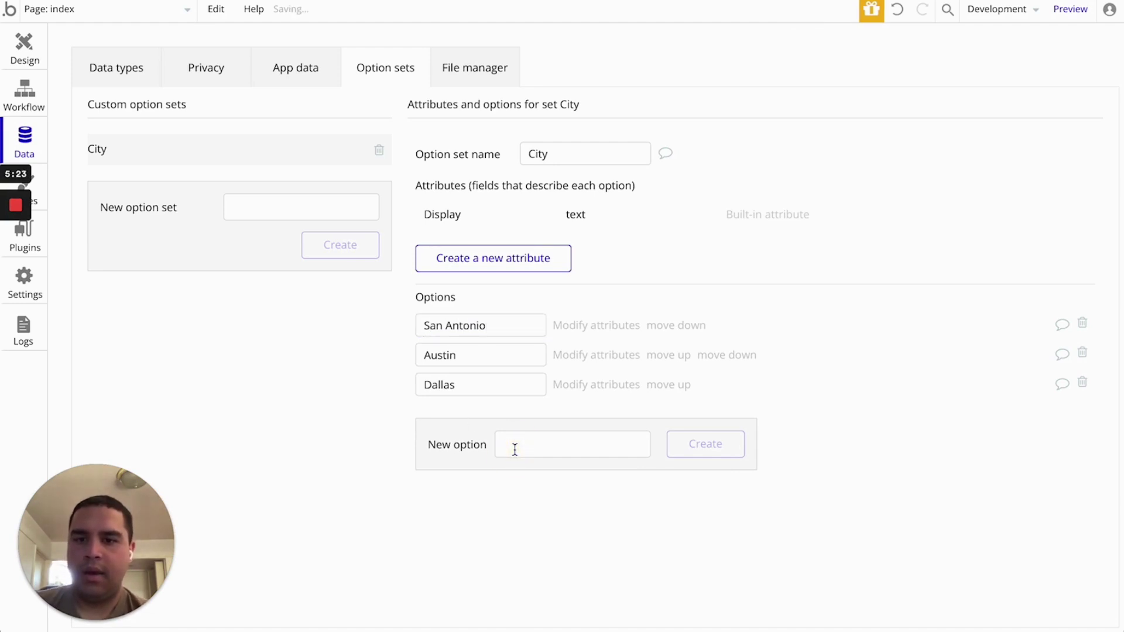
Add Houston as another option of the City option set
left_click(530, 443)
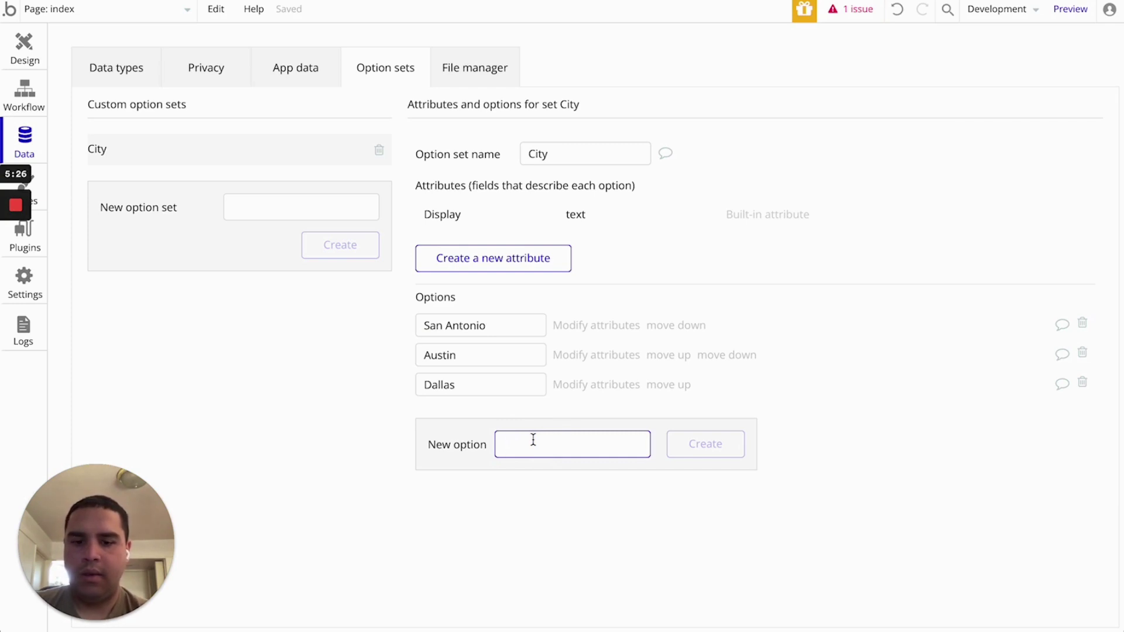
type("Hoiuston")
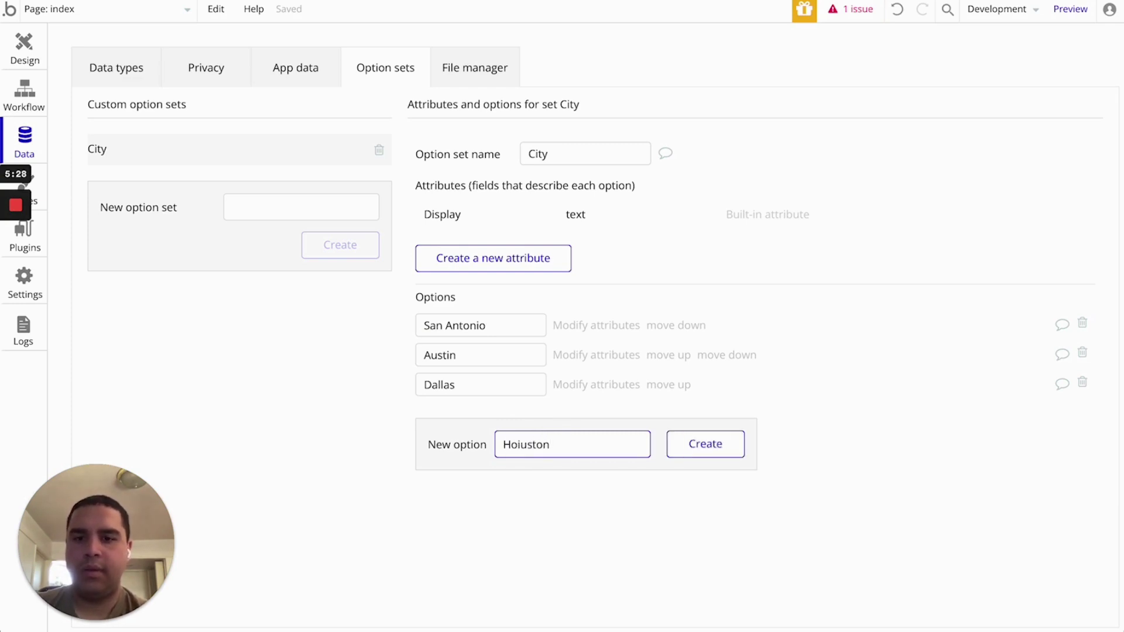
left_click(521, 444)
key("BackSpace")
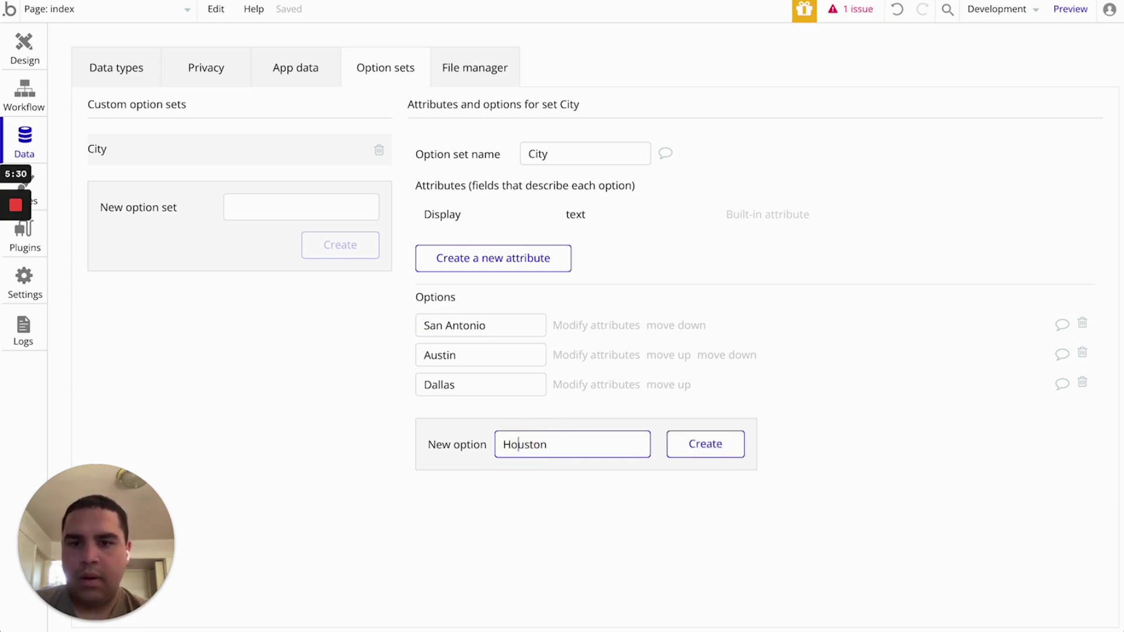
key("Return")
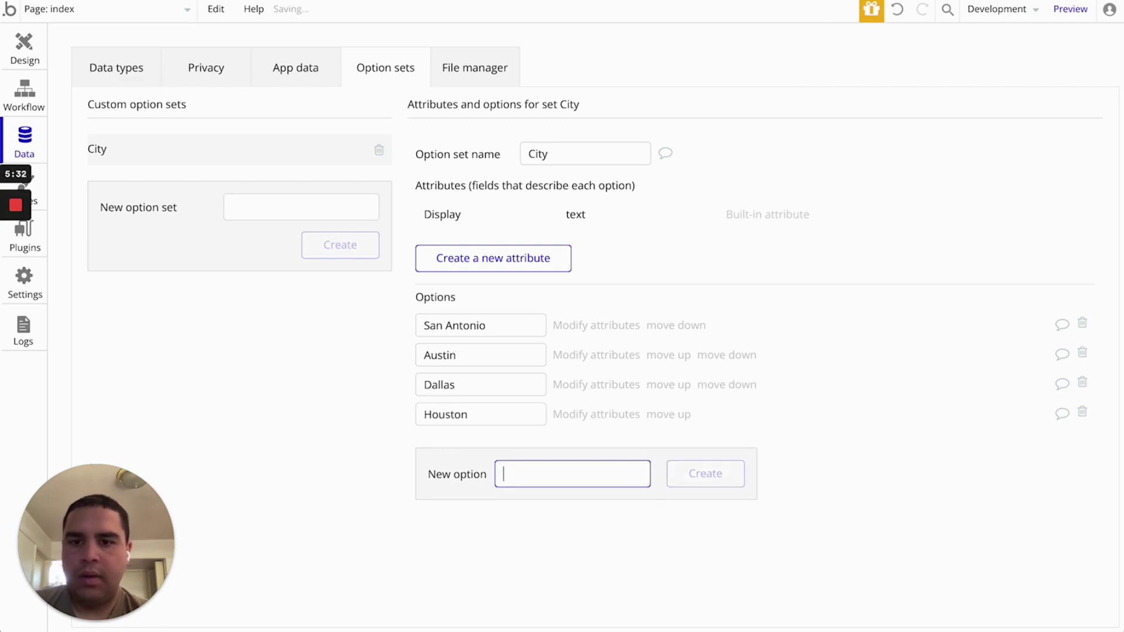
Add a field called City to the User data type, using the City option set as its single-value type
left_click(105, 69)
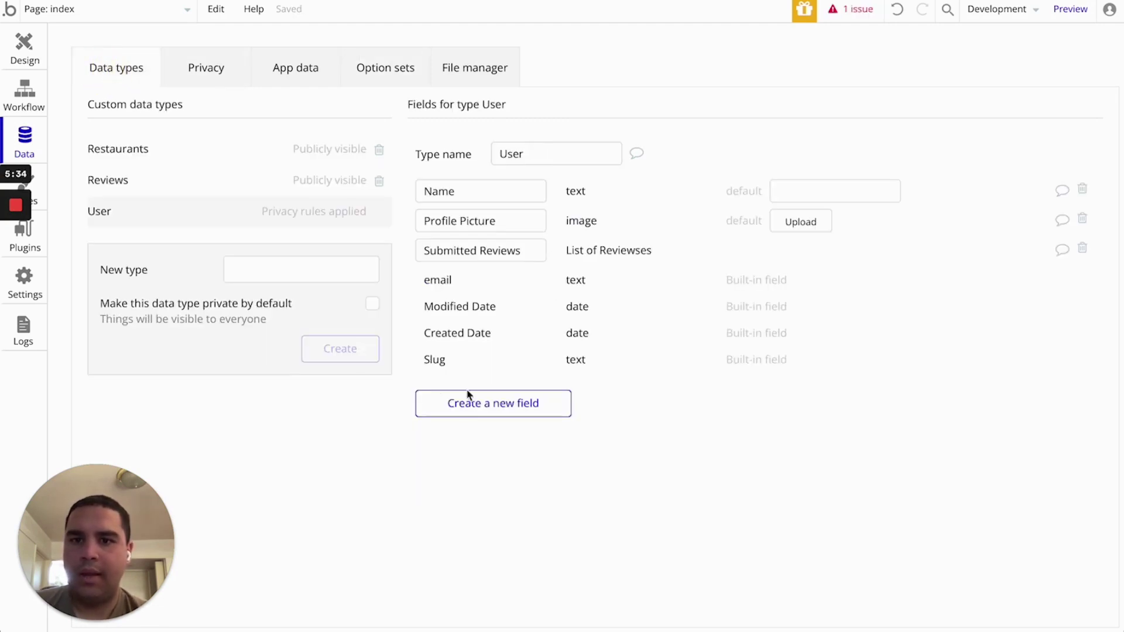
left_click(476, 403)
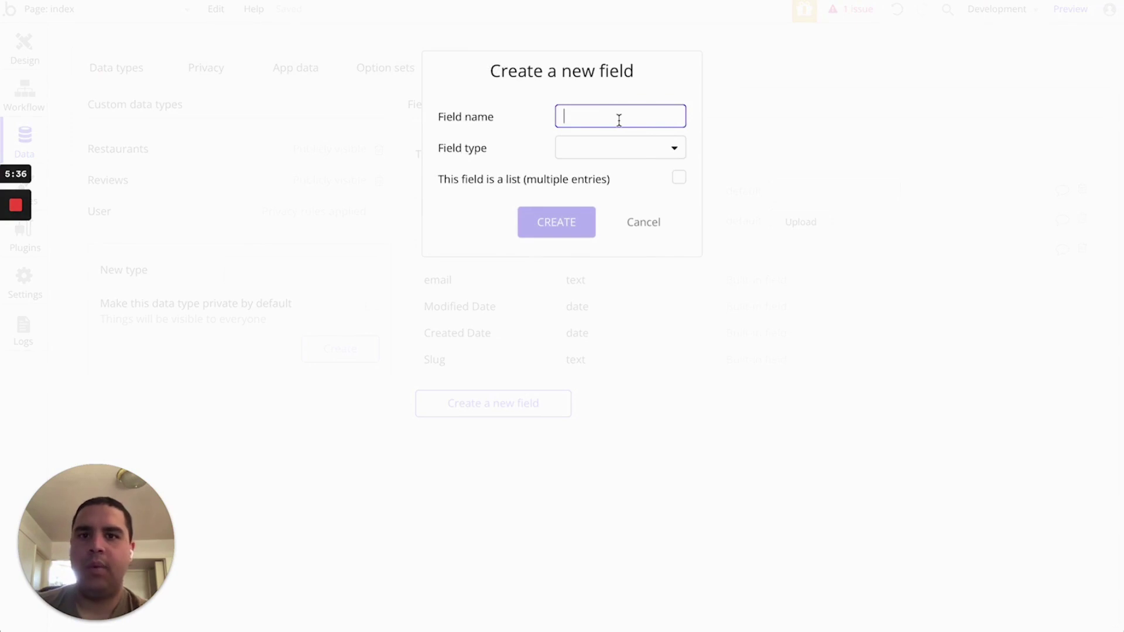
type("City")
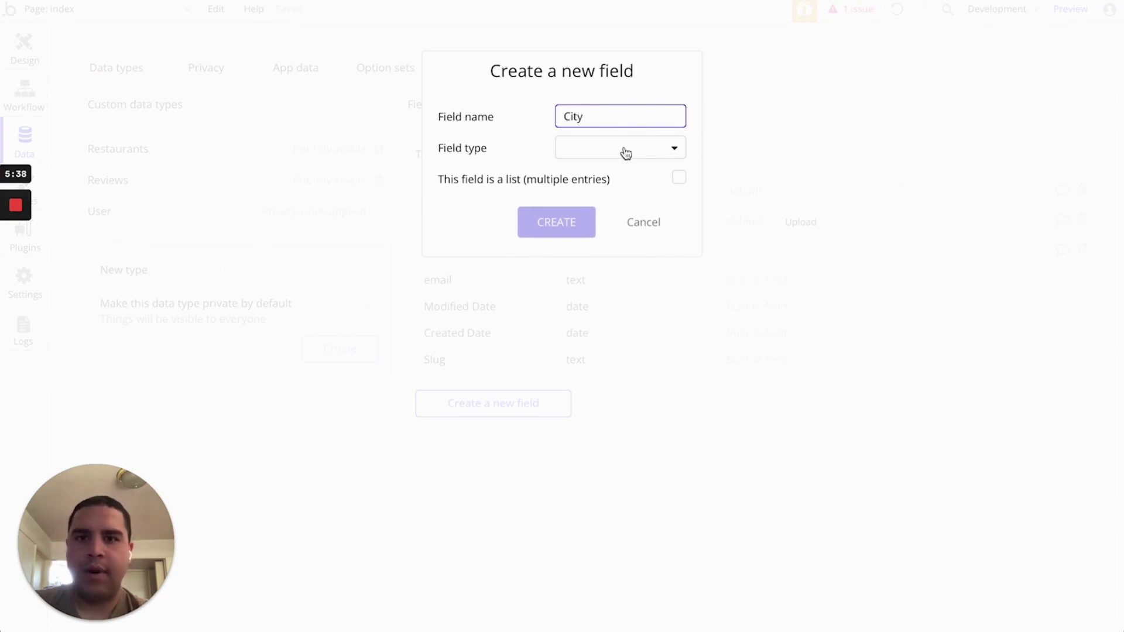
left_click(626, 153)
scroll(609, 351, "down", 1)
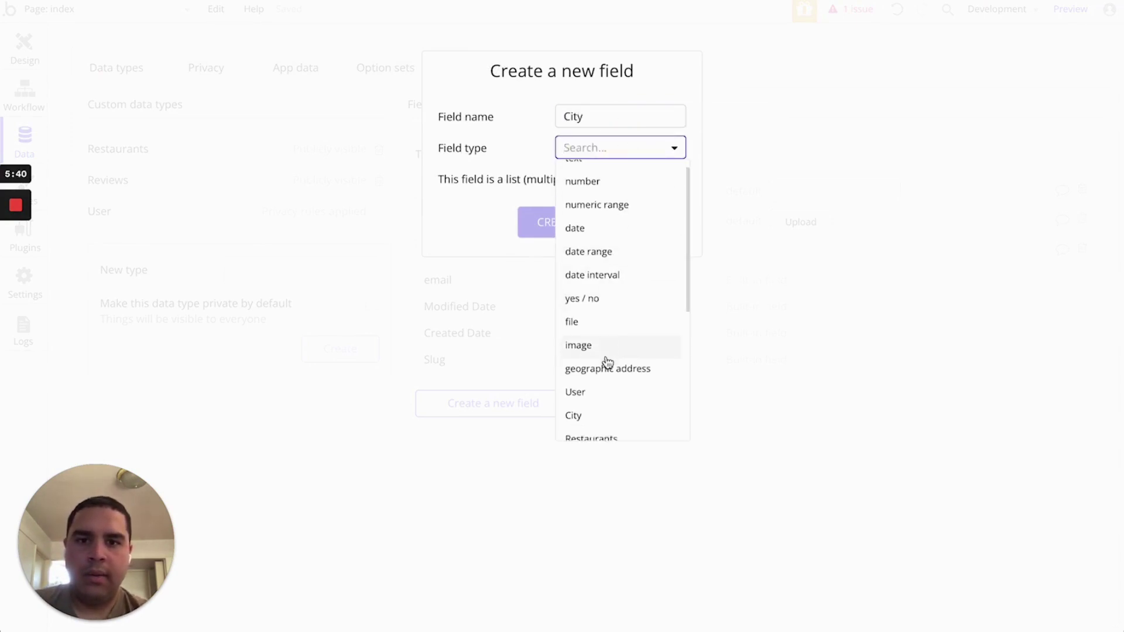
scroll(603, 366, "down", 1)
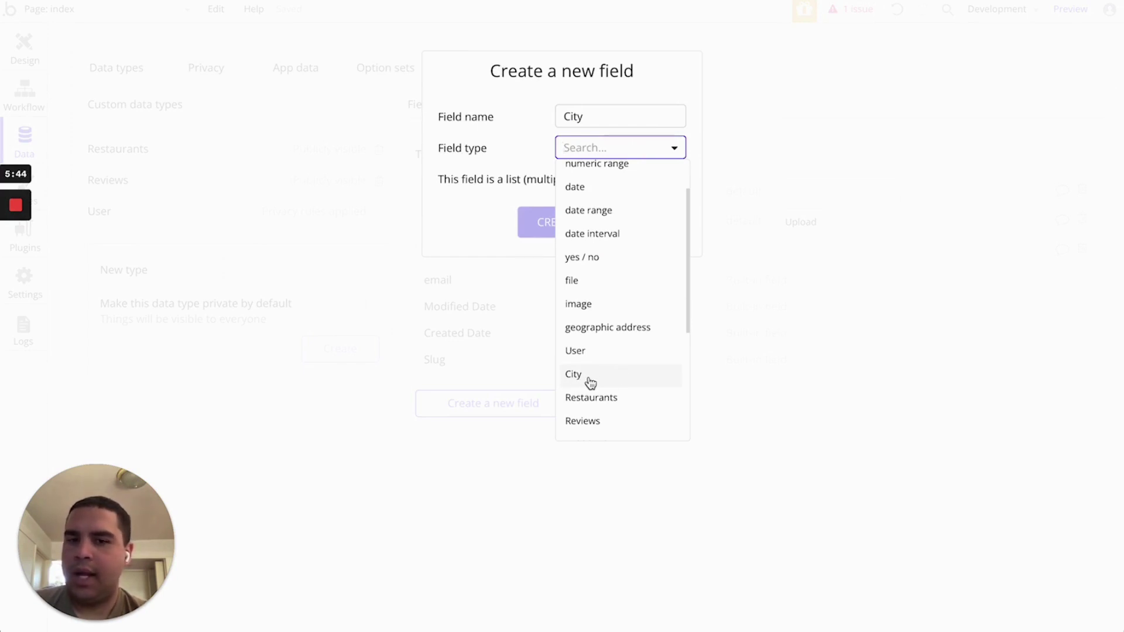
scroll(590, 382, "down", 2)
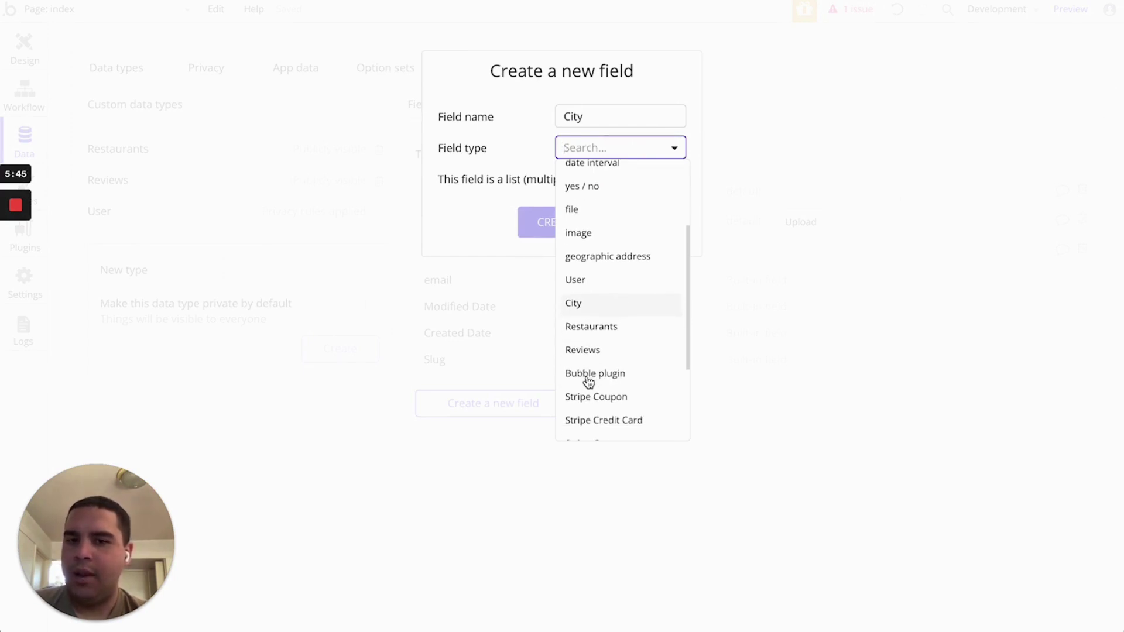
left_click(587, 307)
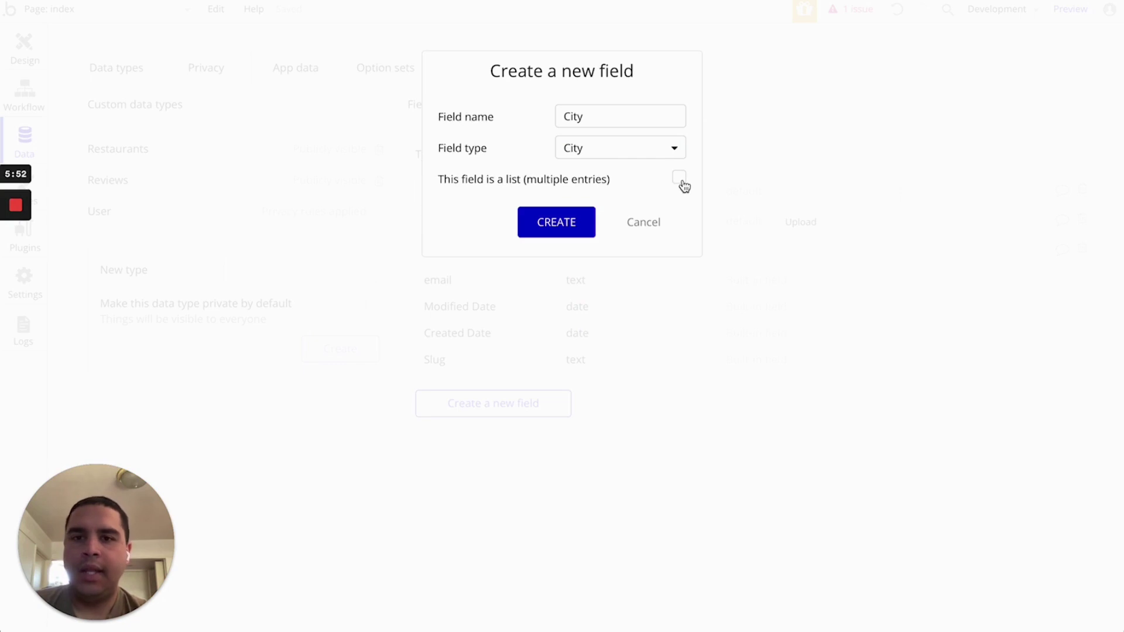
left_click(558, 226)
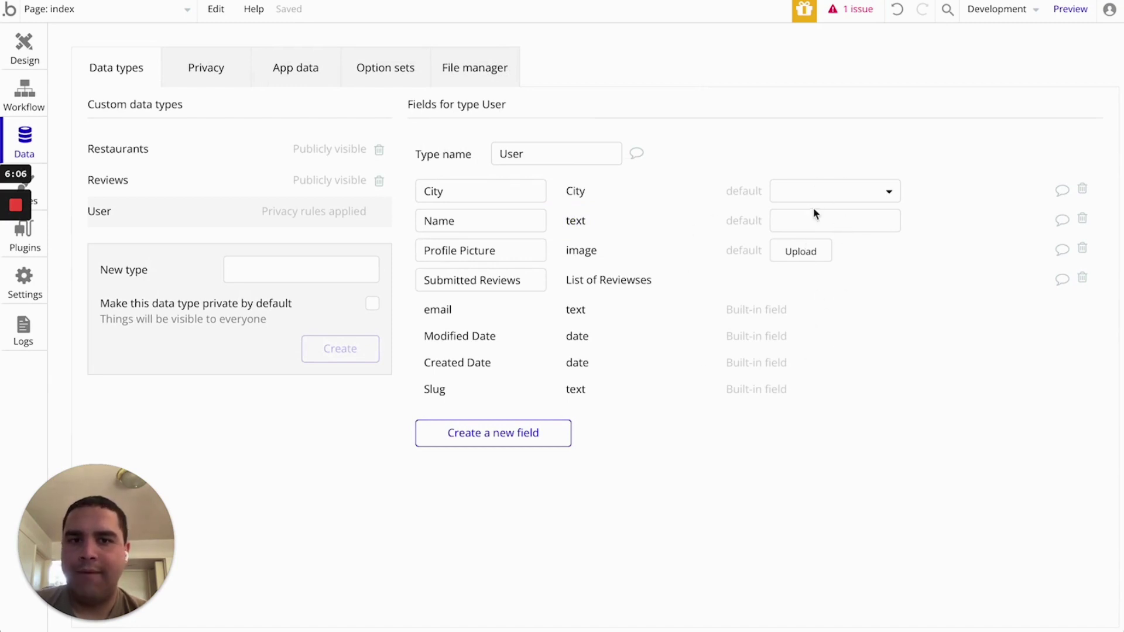
Look through the default values available for the User type's City field without choosing one
left_click(822, 190)
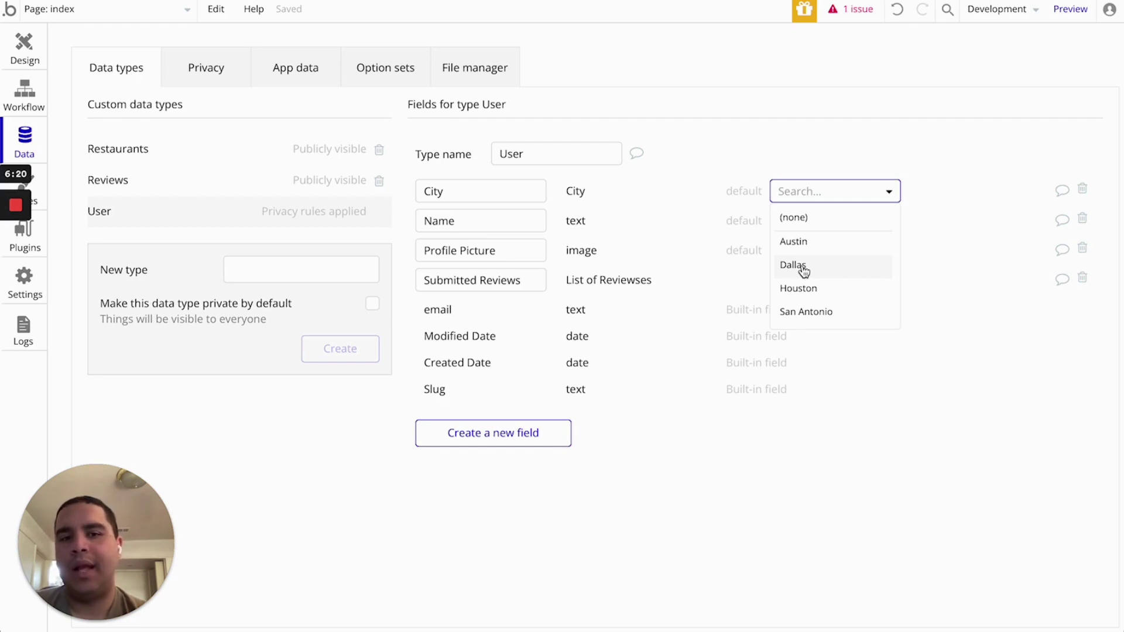
left_click(674, 178)
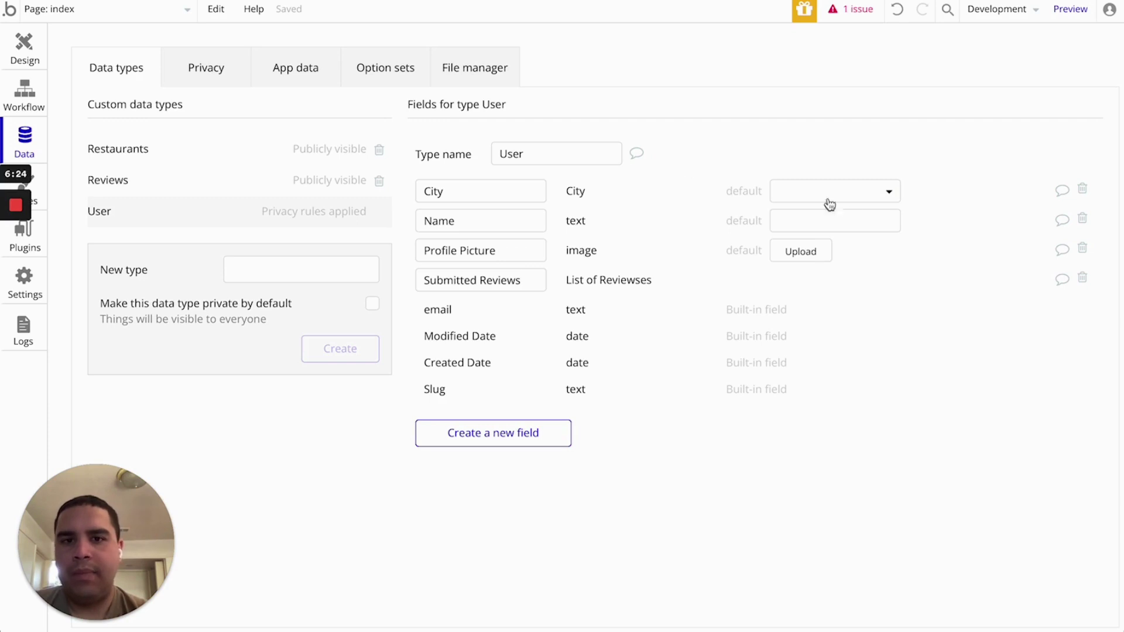
mouse_move(858, 198)
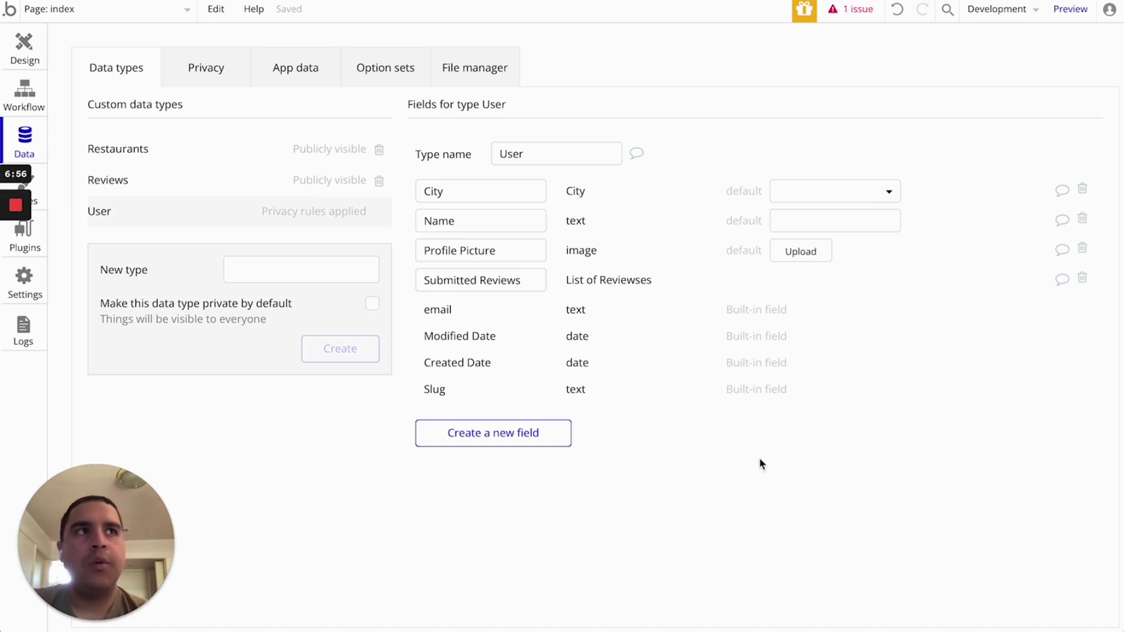
Add a text field called Restaurant Name to the Restaurants data type
left_click(140, 147)
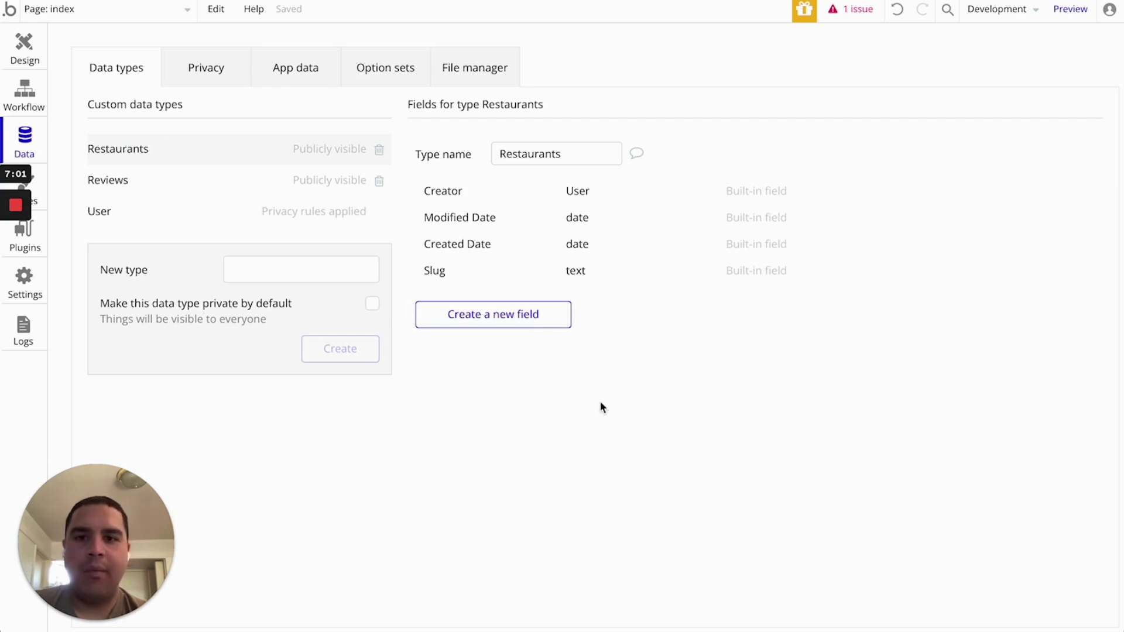
left_click(491, 324)
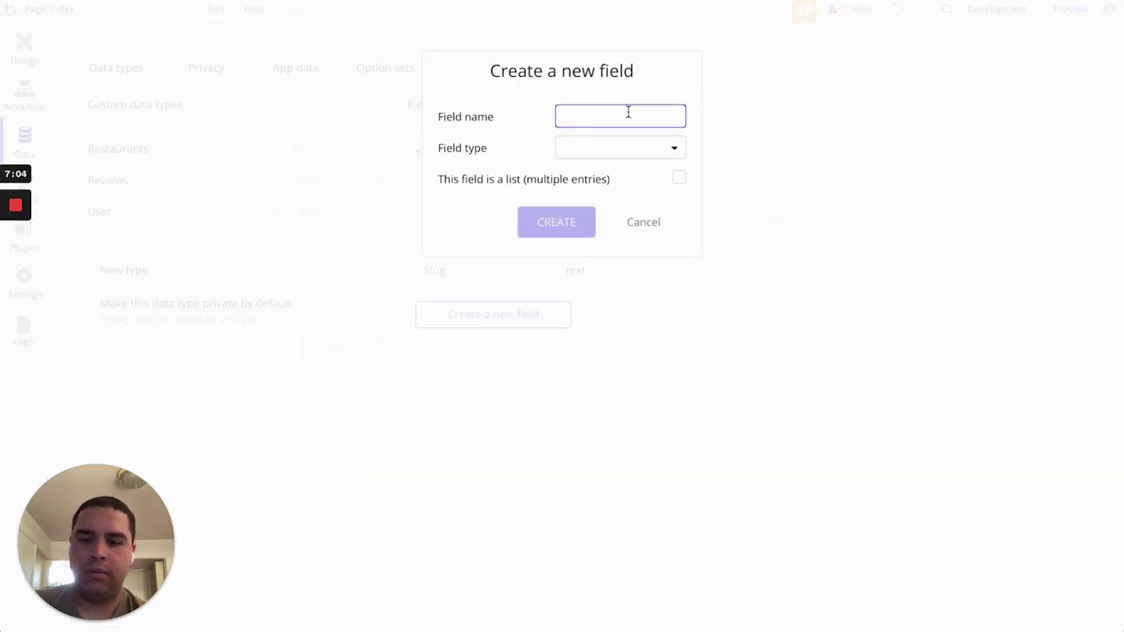
type("Restaurant Name")
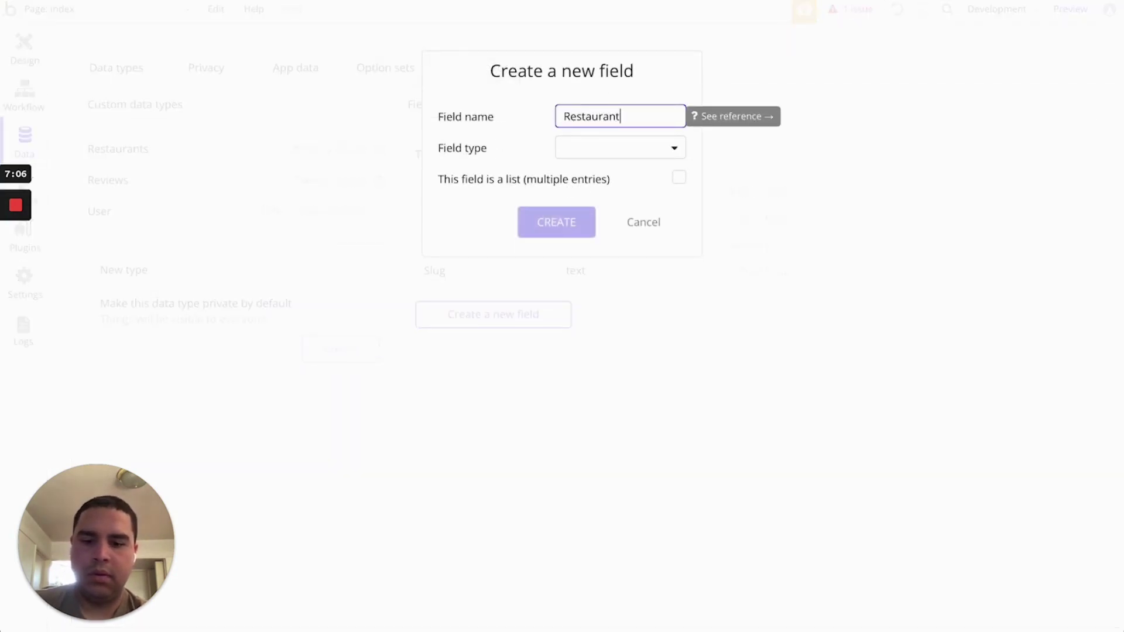
left_click(633, 153)
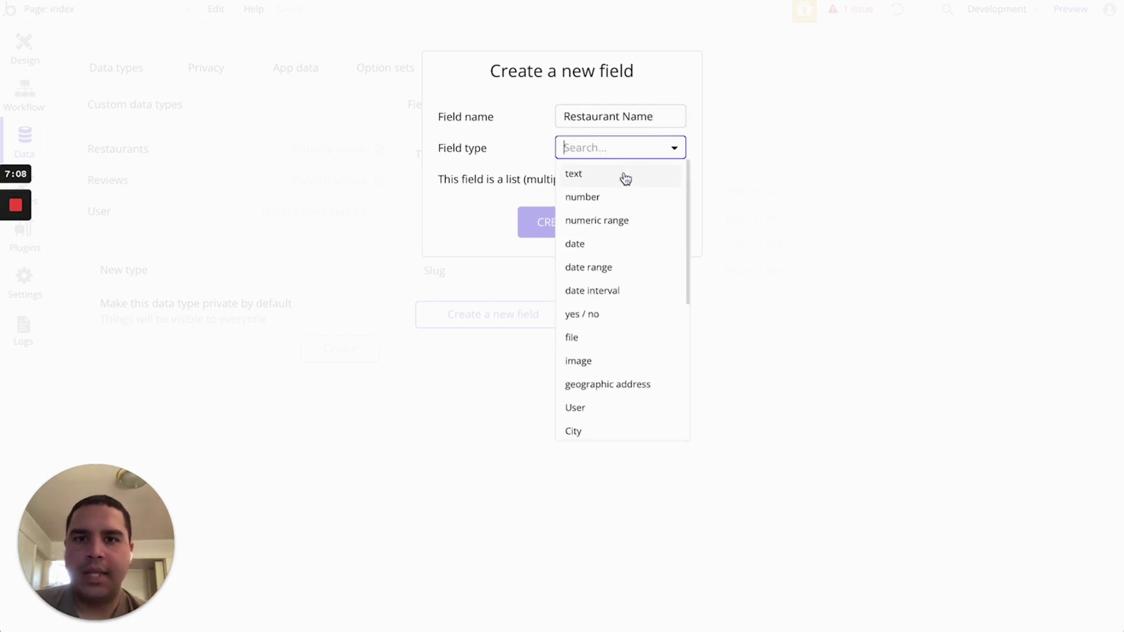
left_click(624, 174)
left_click(563, 231)
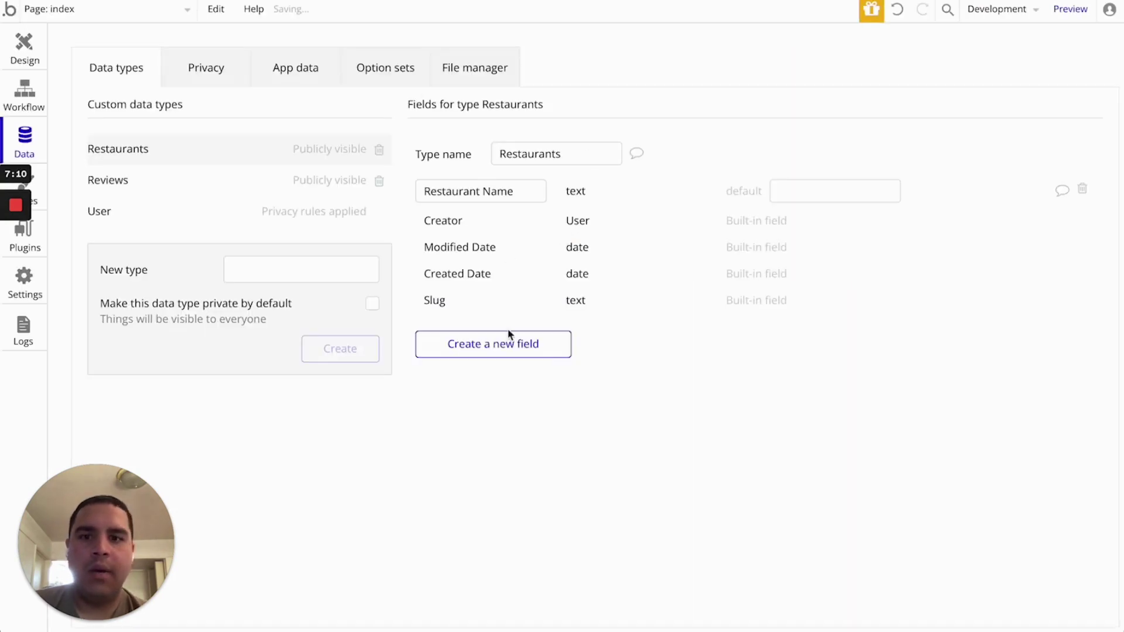
Add a text field called Description to the Restaurants data type
left_click(507, 349)
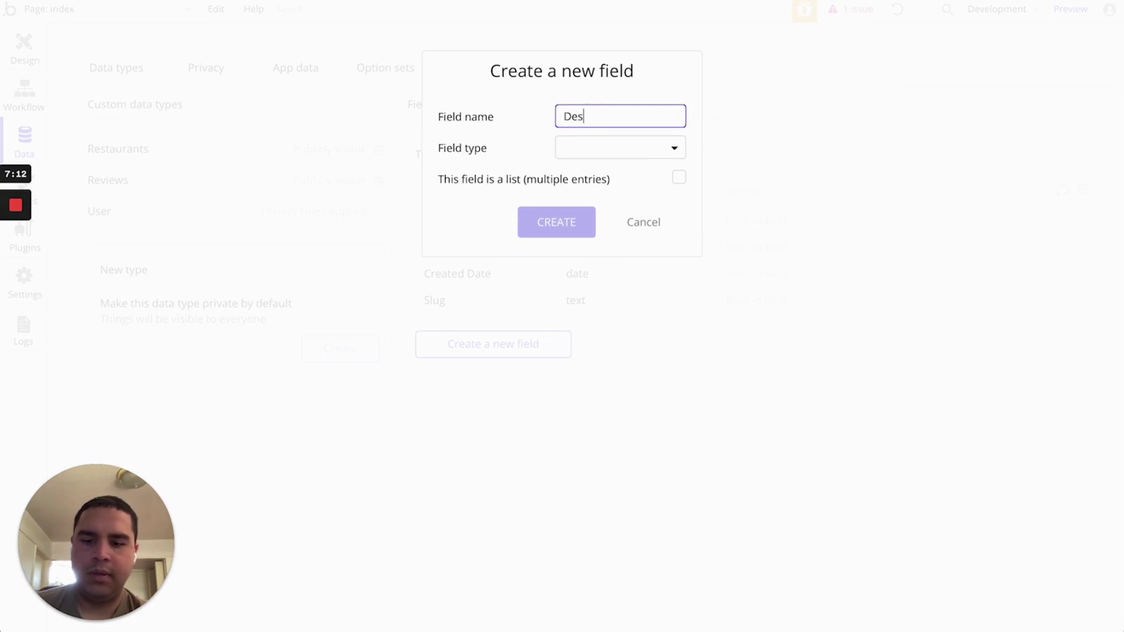
left_click(672, 147)
left_click(637, 176)
left_click(553, 234)
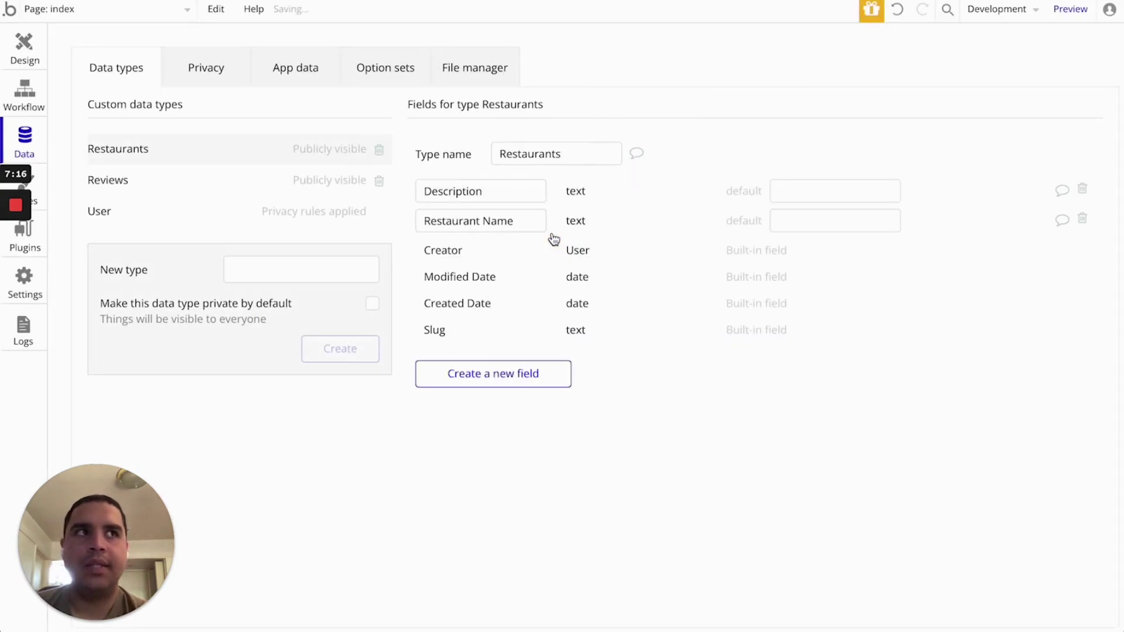
Add a field called City to the Restaurants data type, using the City option set as its type
left_click(533, 380)
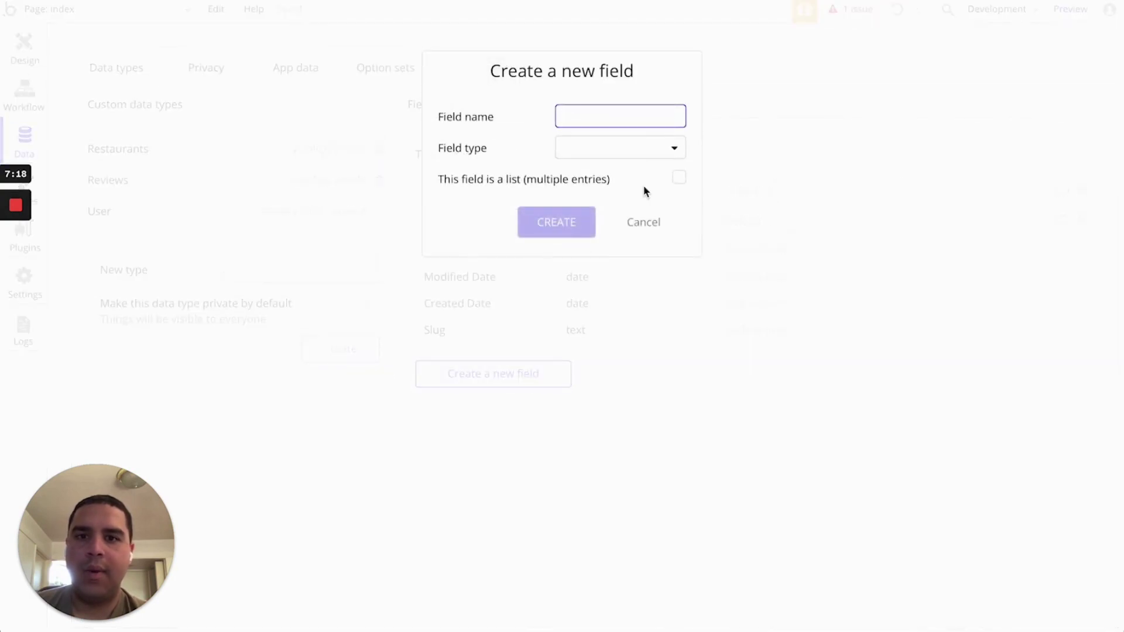
type("City")
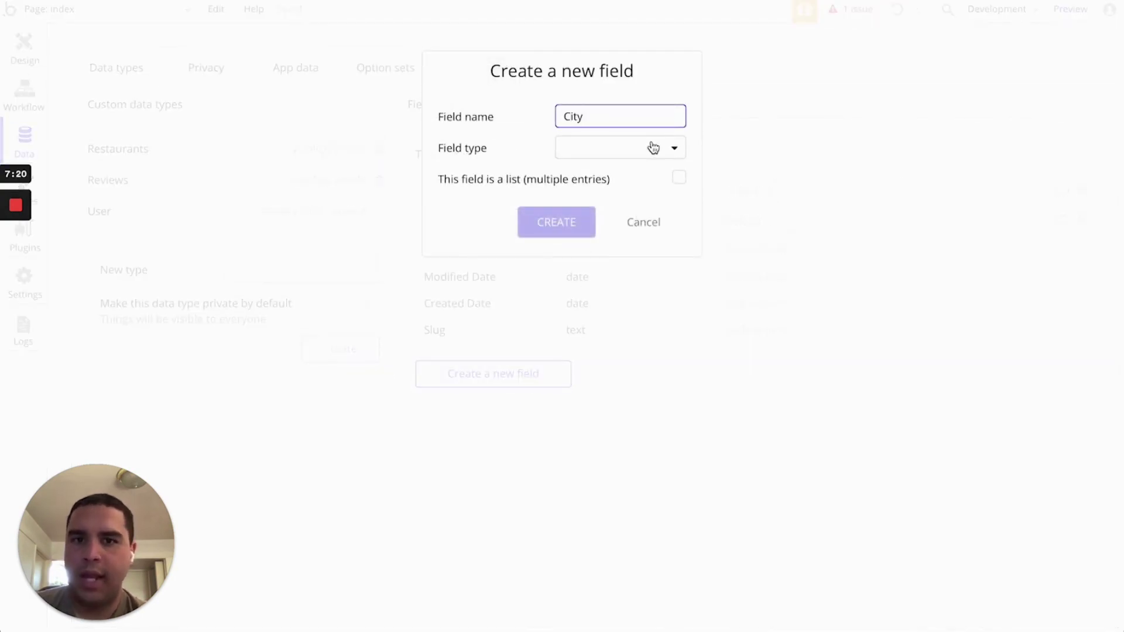
left_click(653, 148)
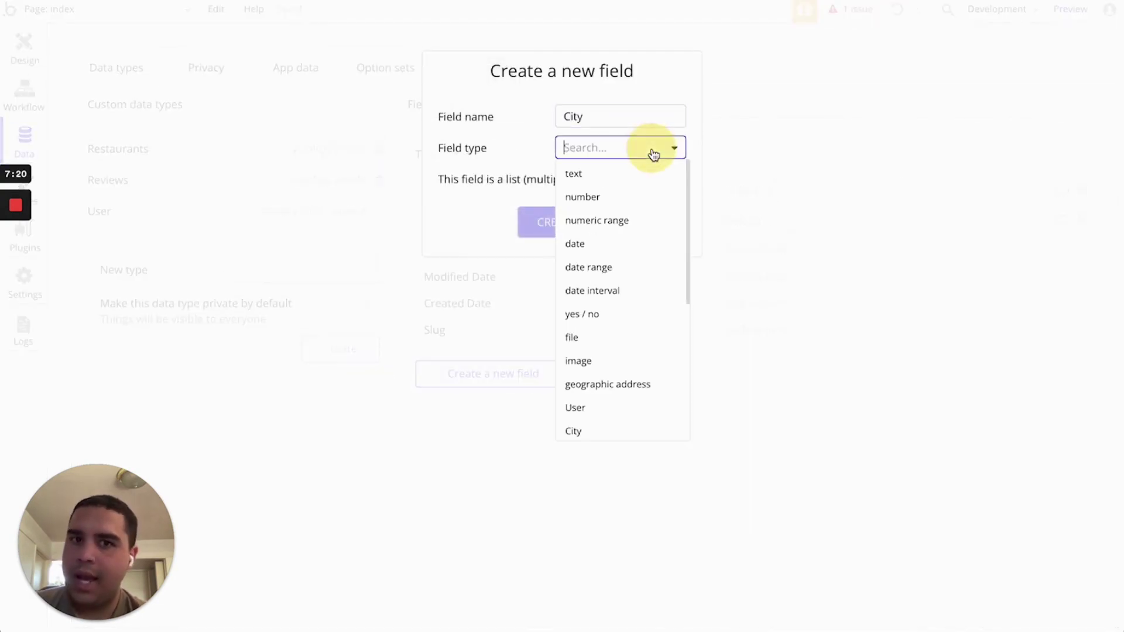
left_click(598, 433)
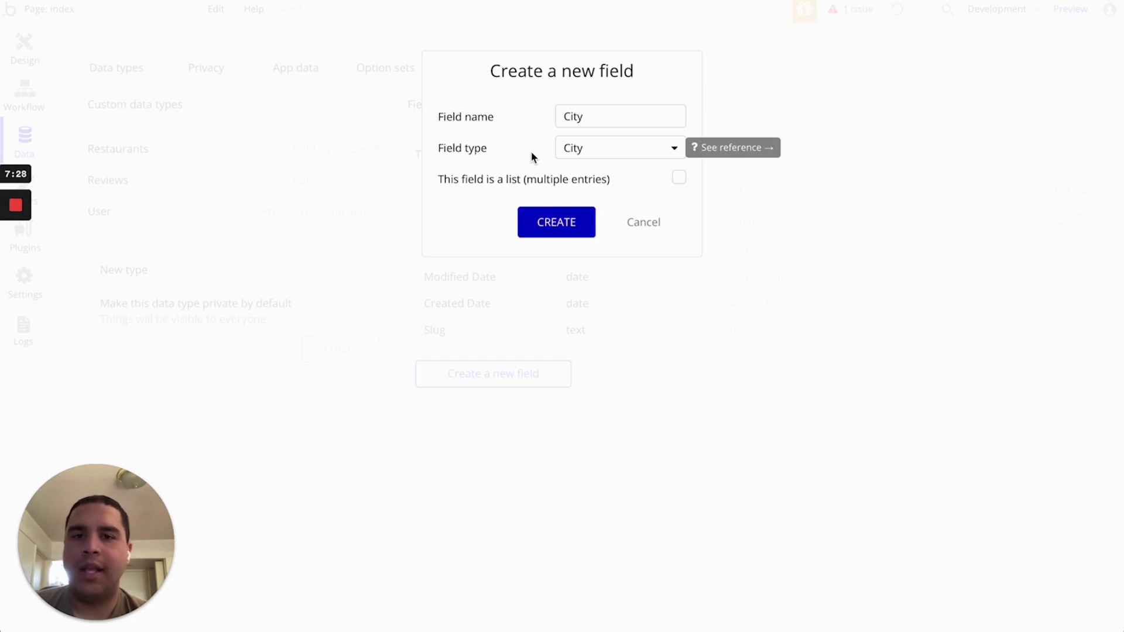
left_click(557, 229)
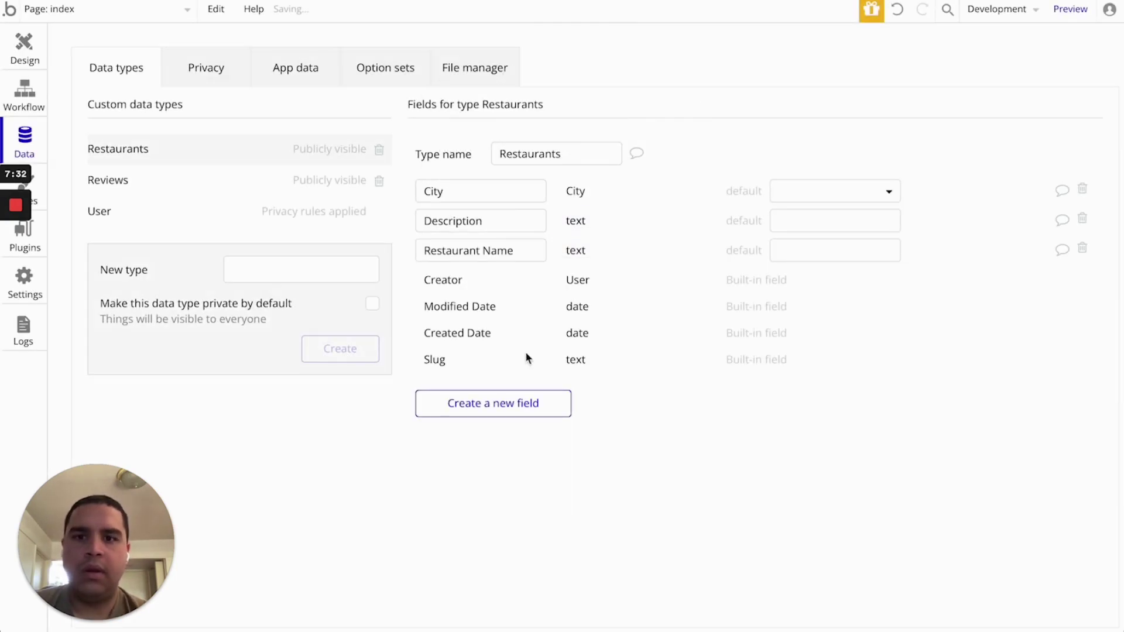
Add an image field called Logo to the Restaurants data type
left_click(502, 417)
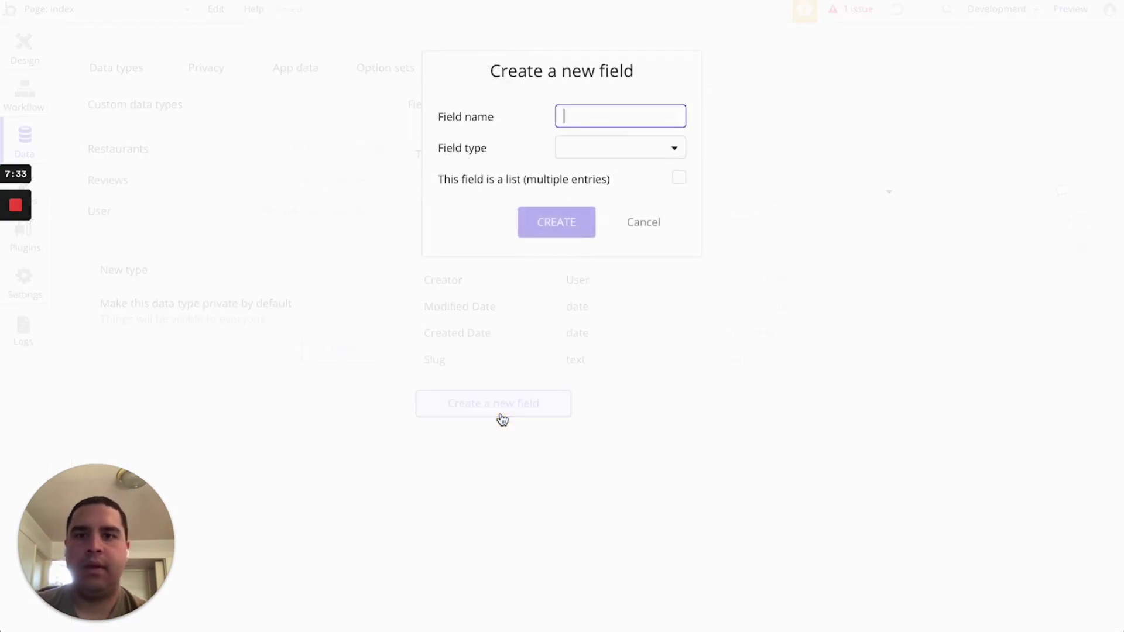
left_click(622, 152)
left_click(601, 367)
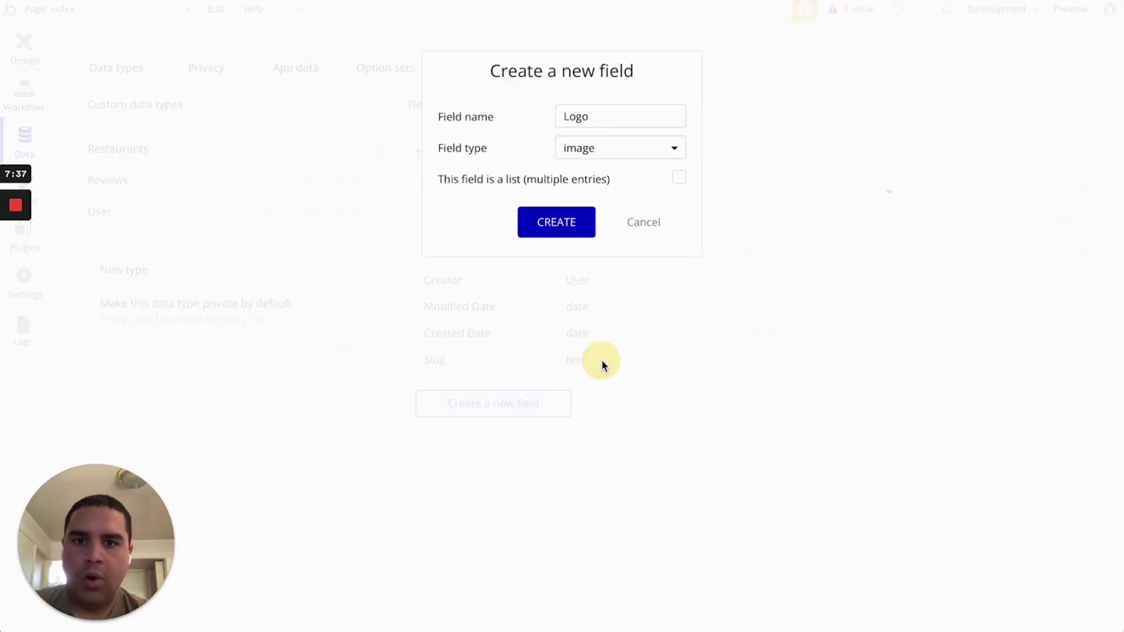
left_click(565, 233)
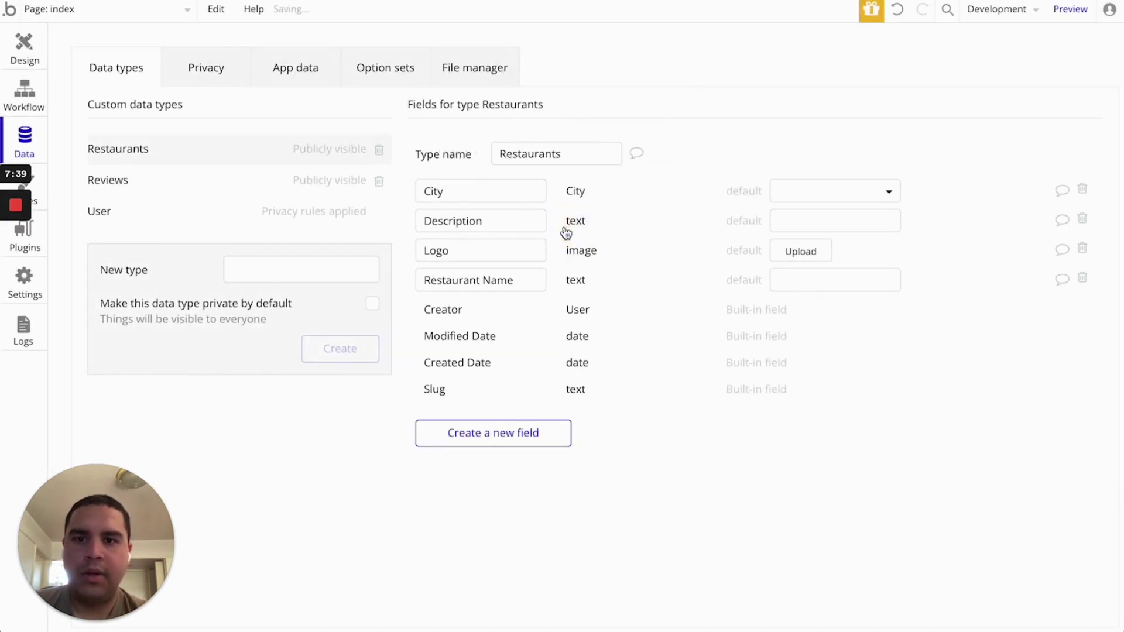
Add a text field called Website to the Restaurants data type
left_click(493, 440)
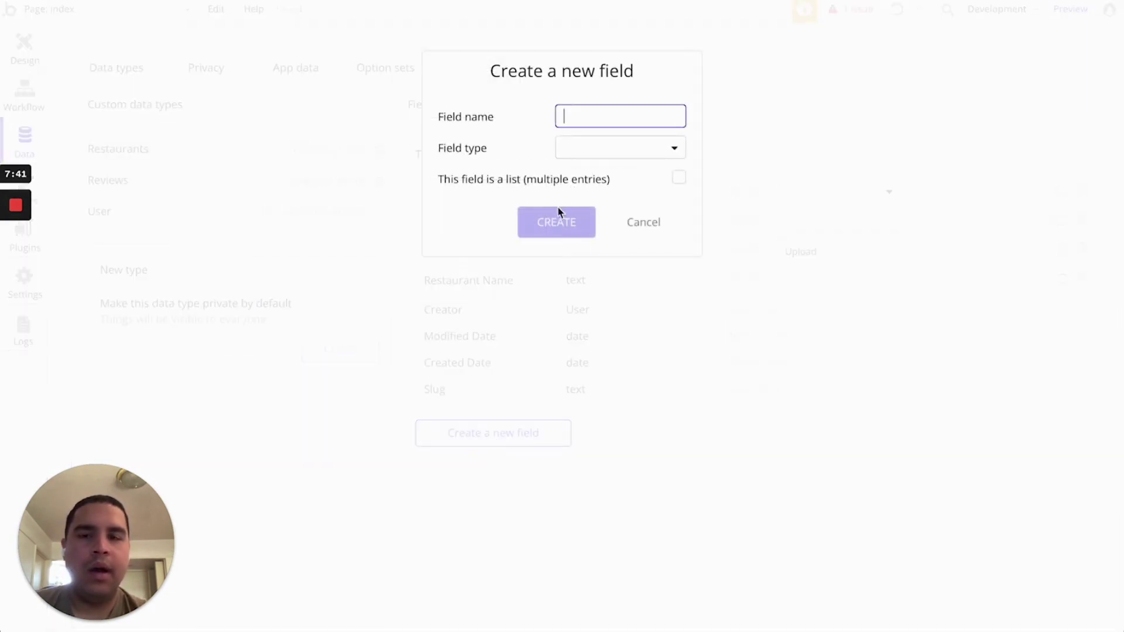
type("Website")
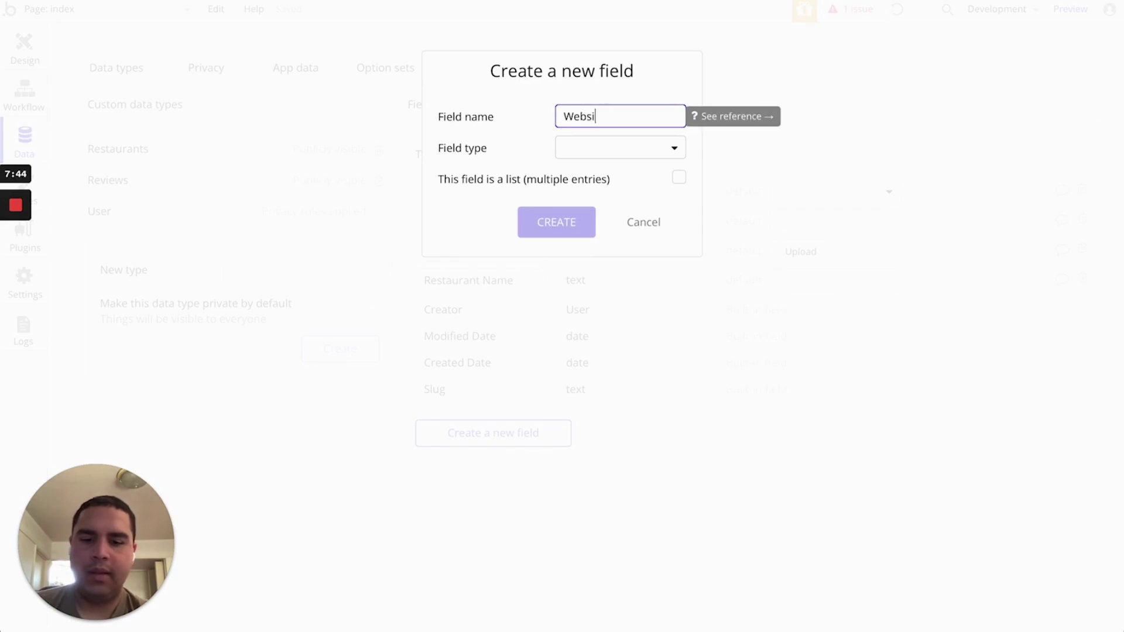
left_click(613, 157)
left_click(609, 175)
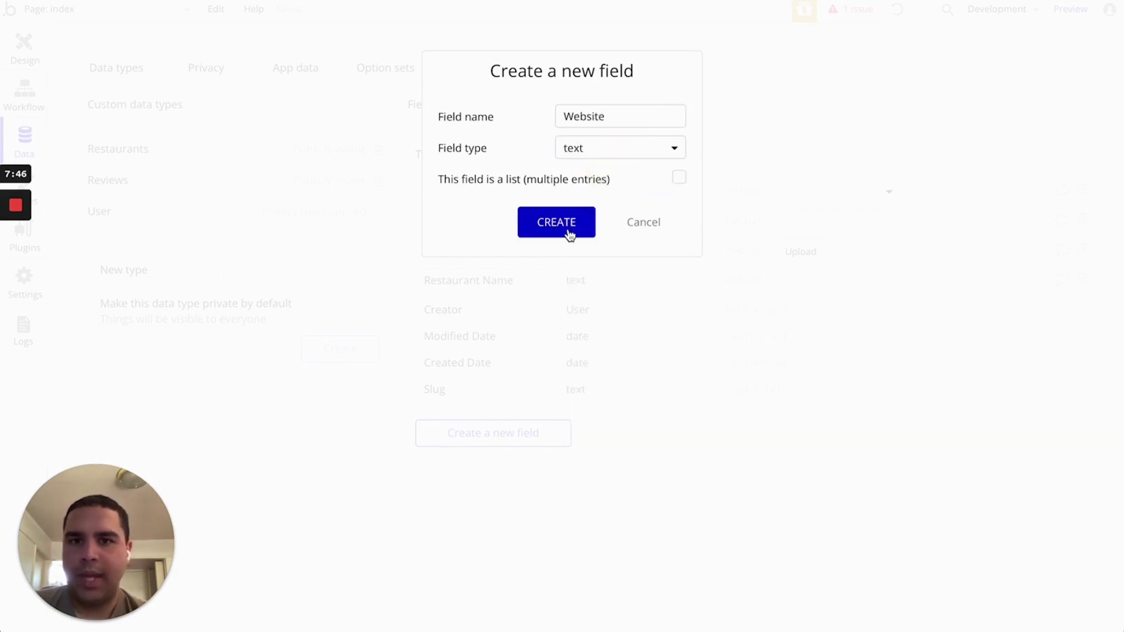
left_click(567, 223)
Add a text field called Phone Number to the Restaurants data type
left_click(518, 467)
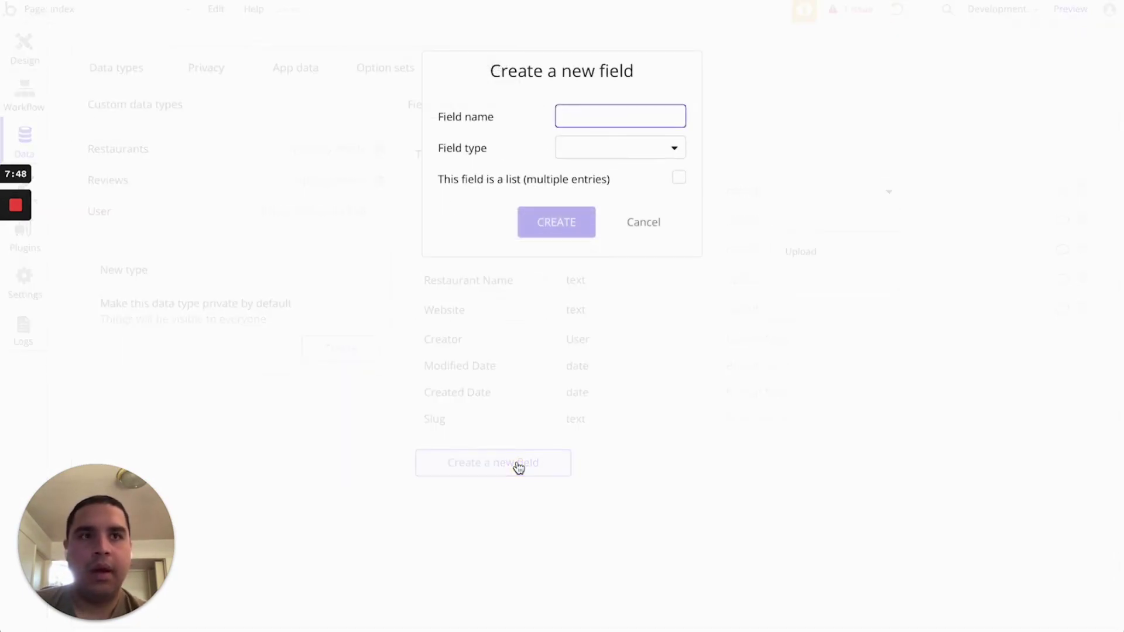
type("Phone N")
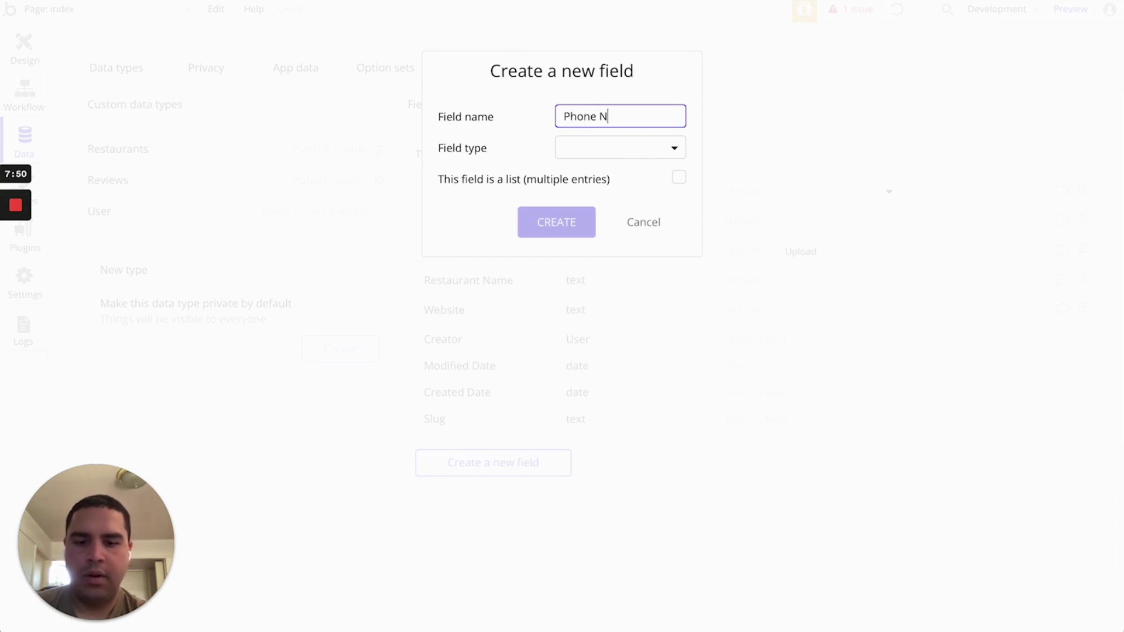
type("umber")
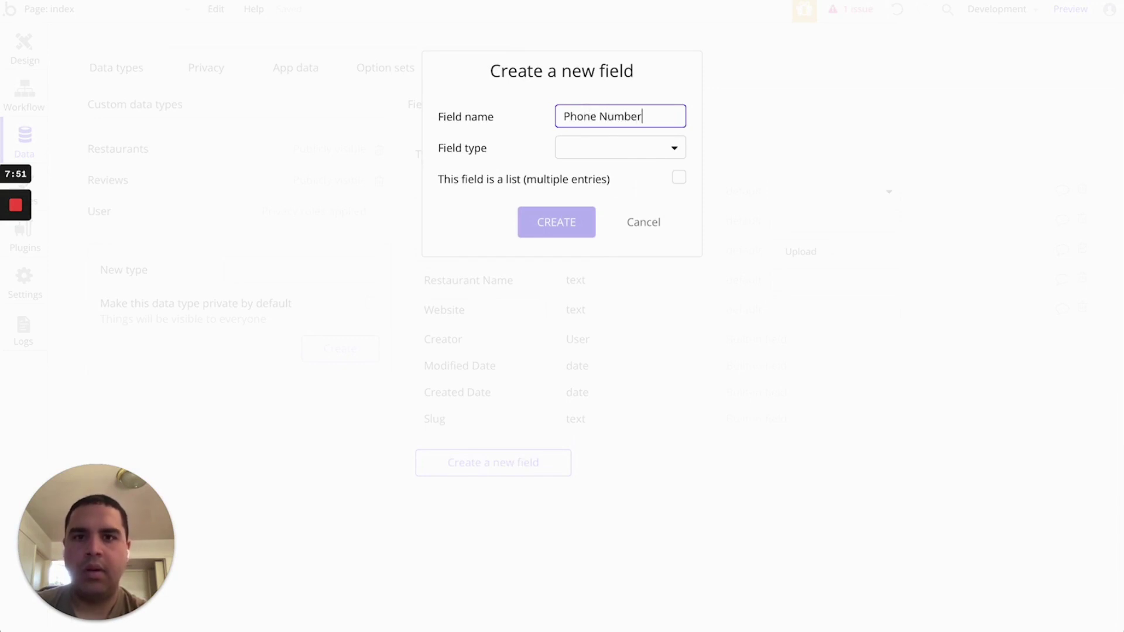
left_click(633, 153)
left_click(622, 175)
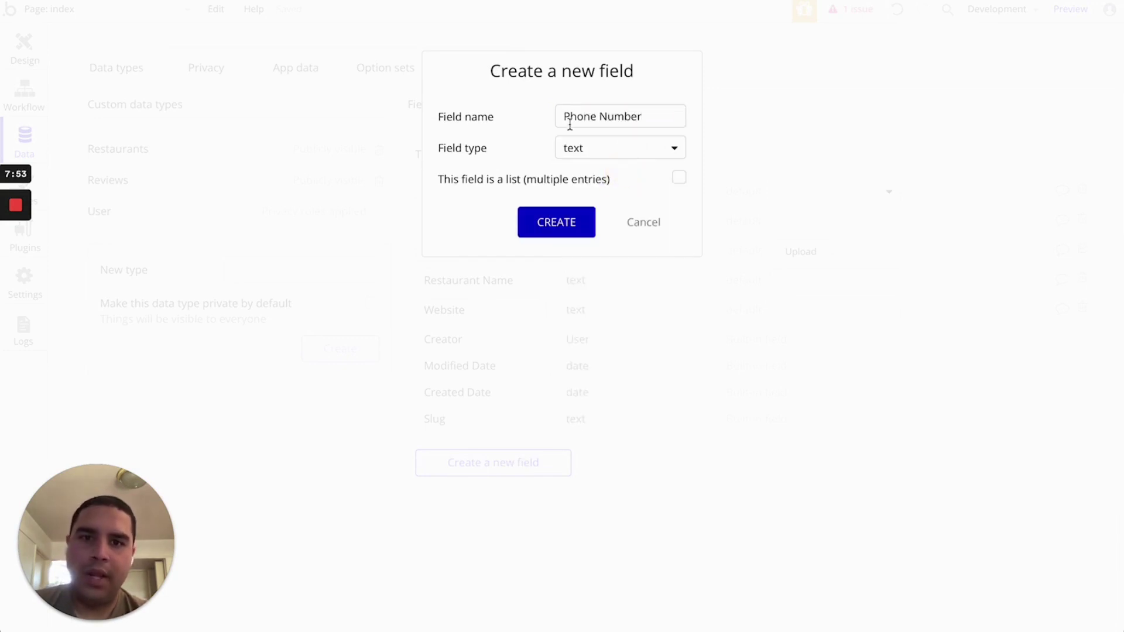
left_click(603, 156)
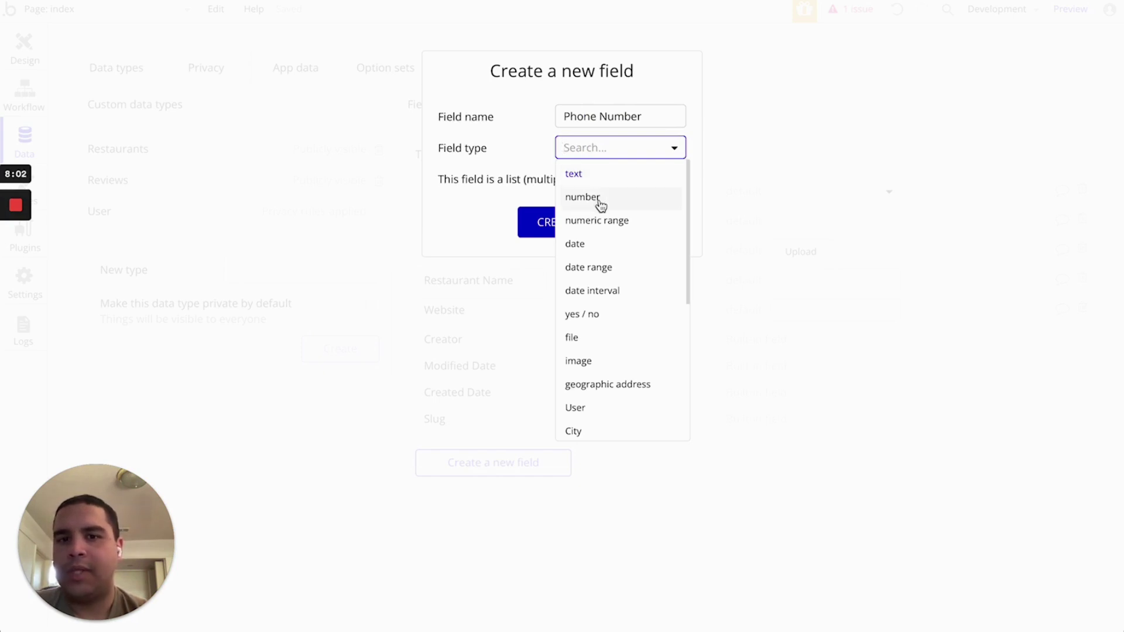
left_click(537, 157)
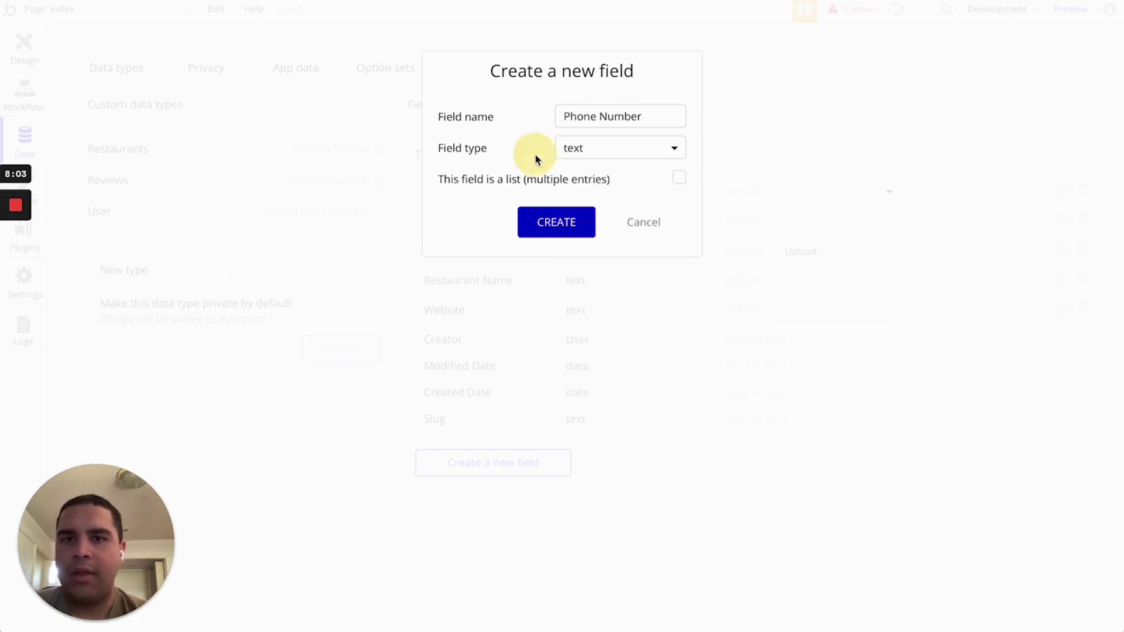
left_click(557, 229)
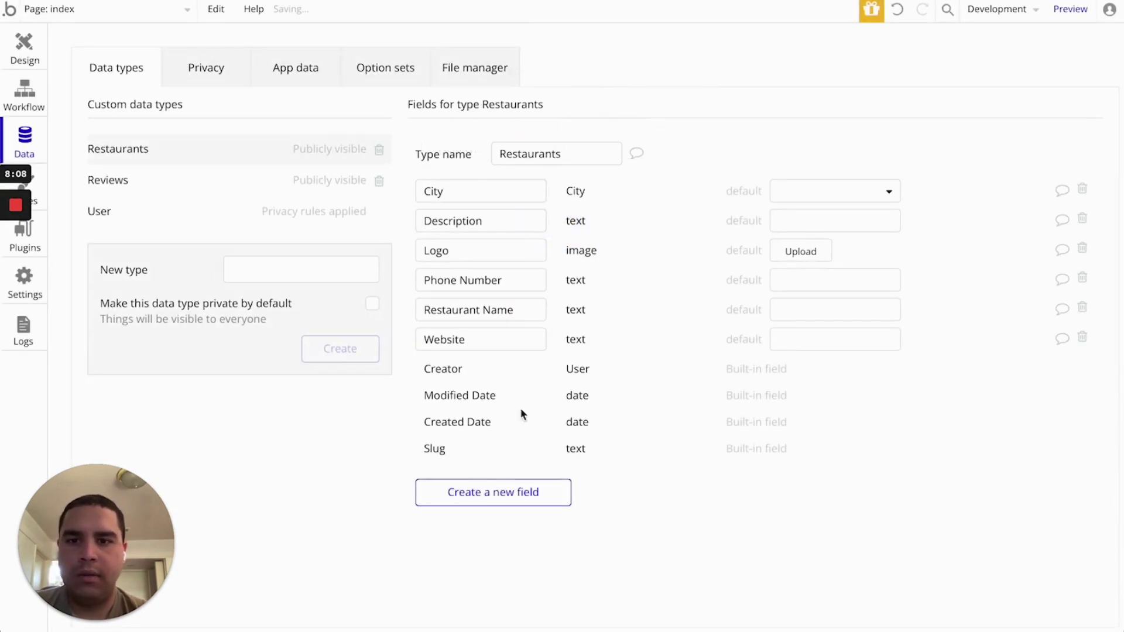
Add a field called Address to the Restaurants data type, using geographic address as its type
left_click(502, 505)
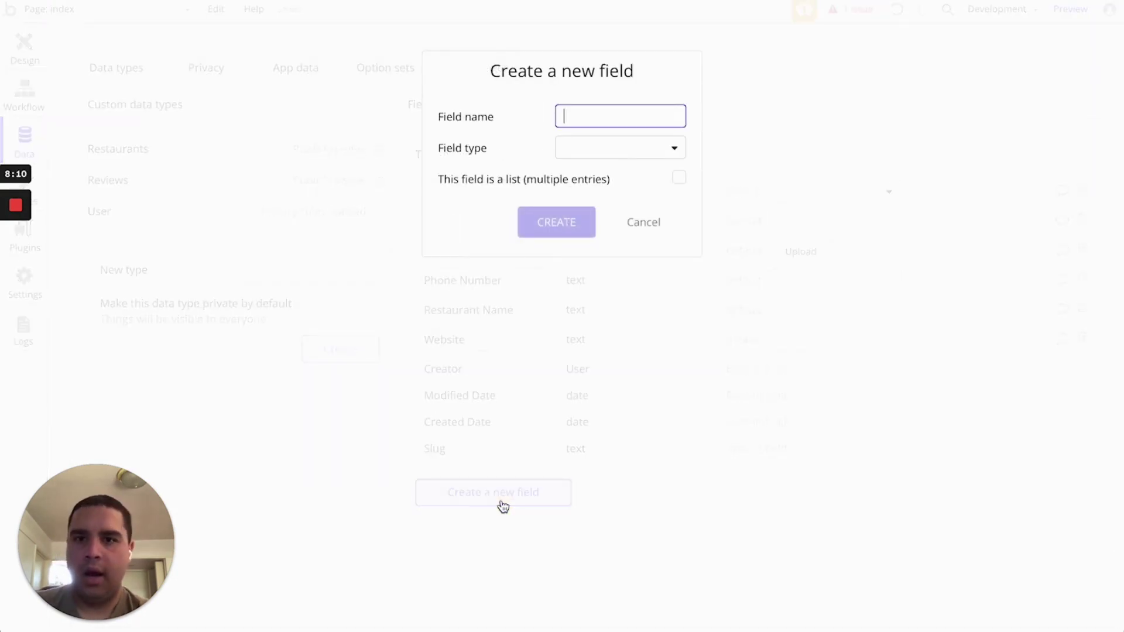
type("Address")
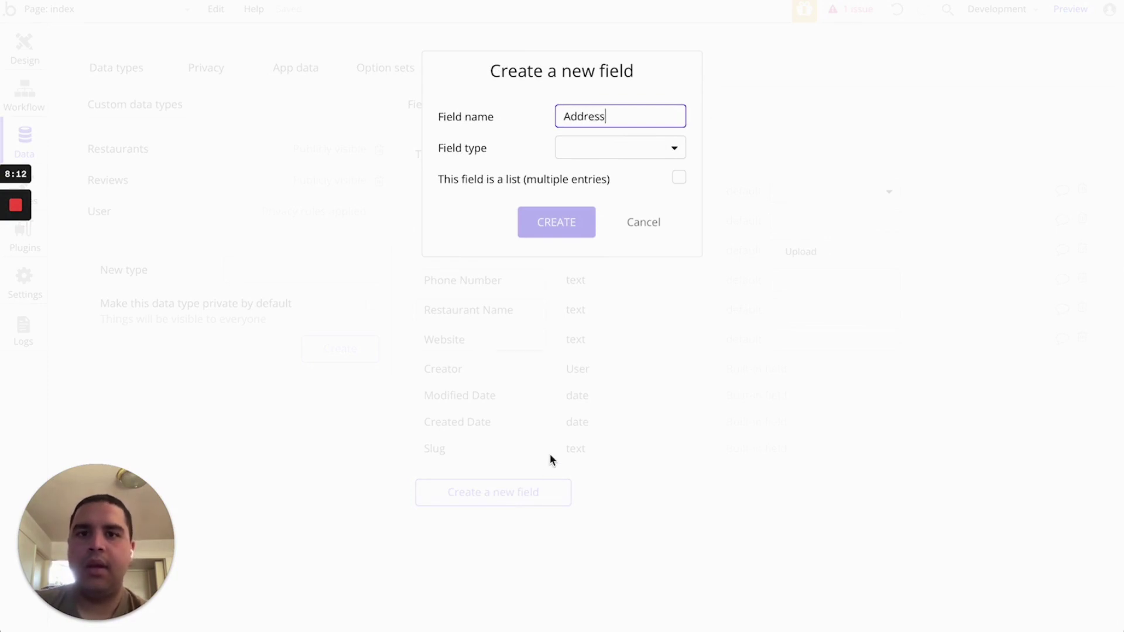
left_click(651, 154)
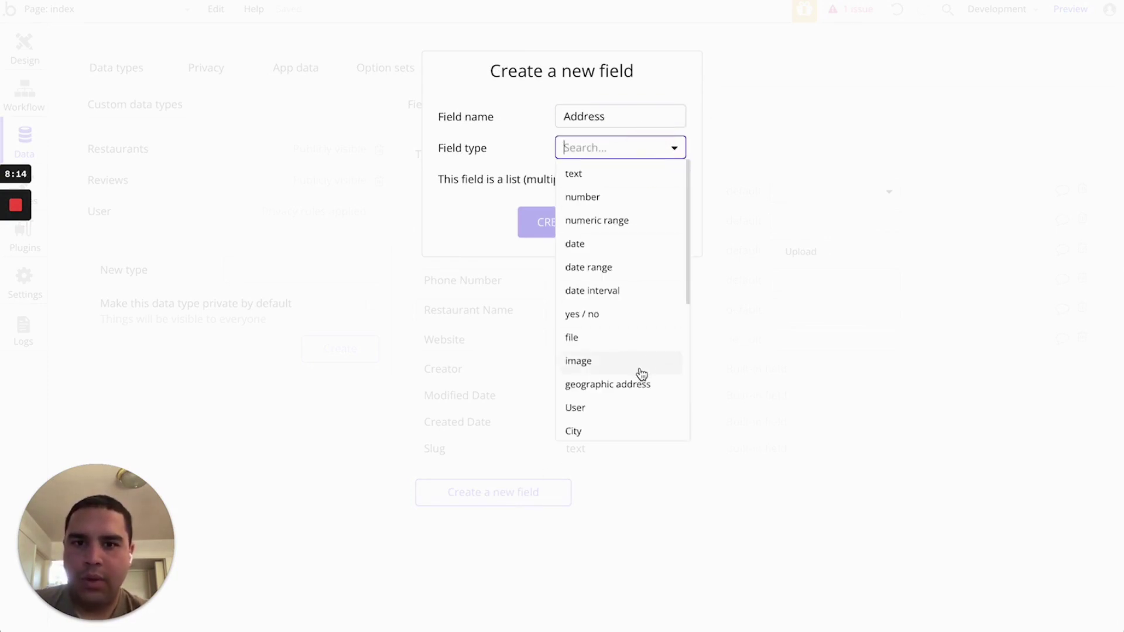
left_click(640, 388)
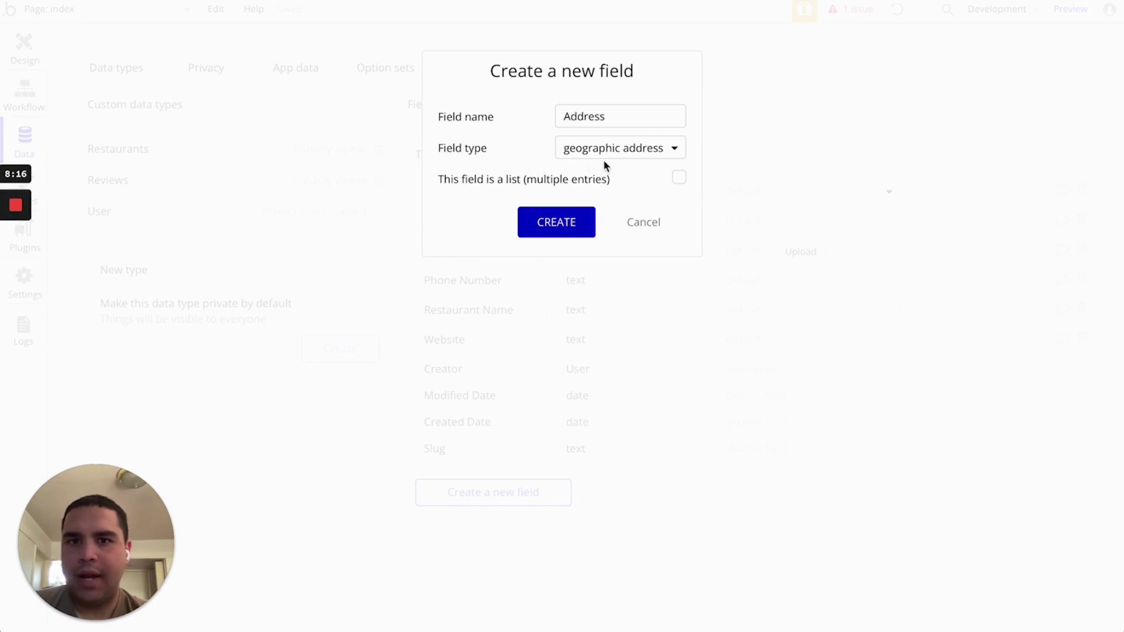
left_click(559, 228)
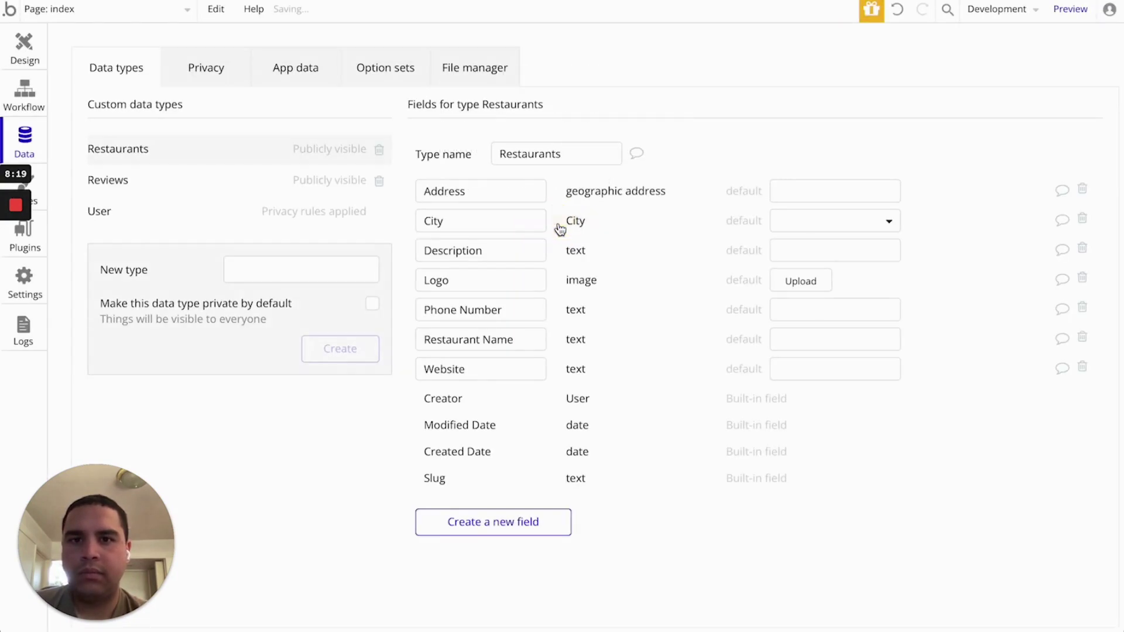
Add a single-entry image field called Featured Image to the Restaurants data type
left_click(501, 526)
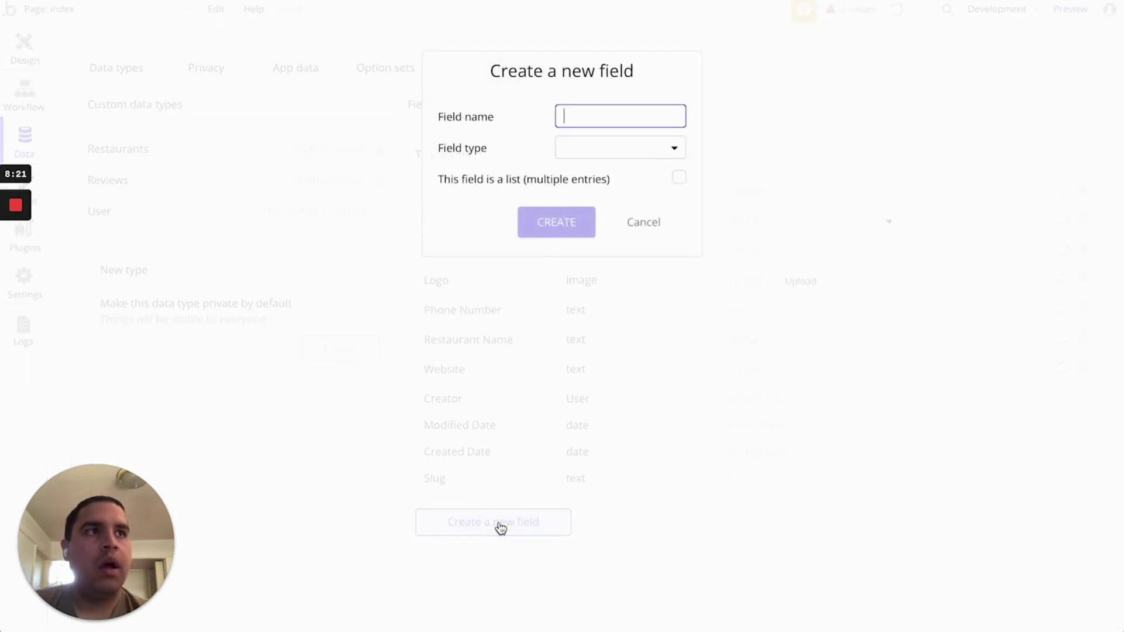
type("Fea")
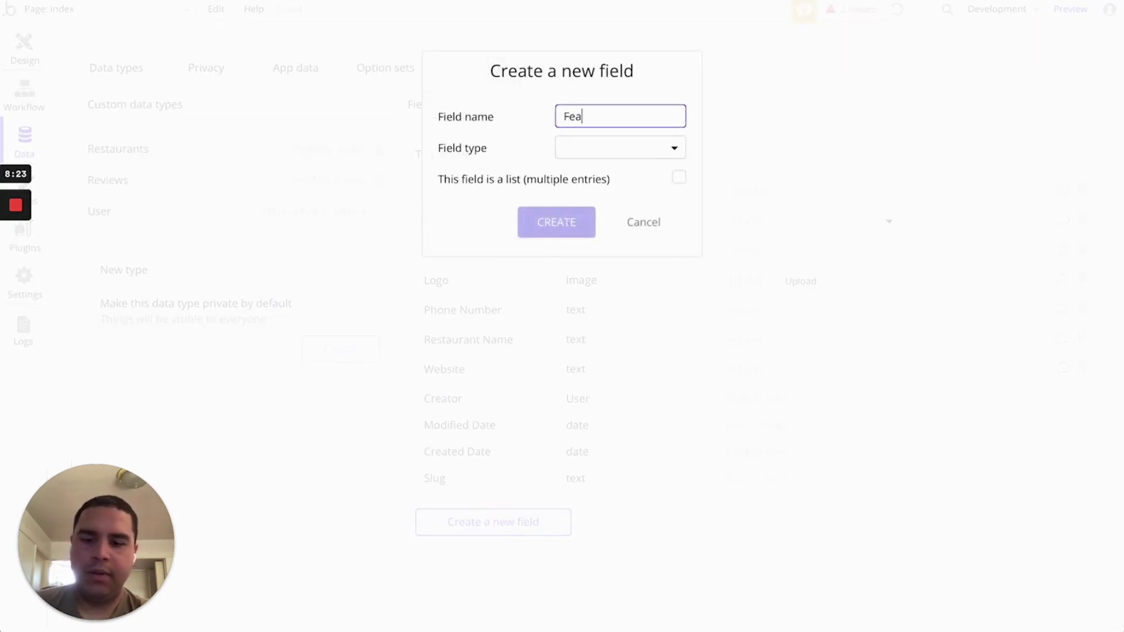
type("tured Image")
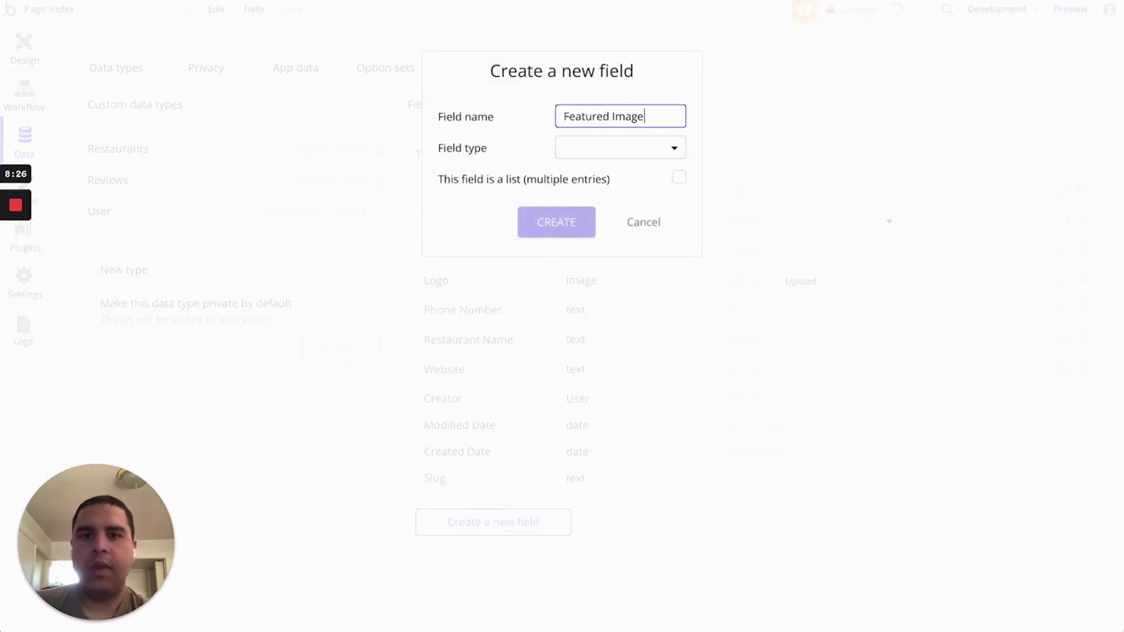
left_click(644, 149)
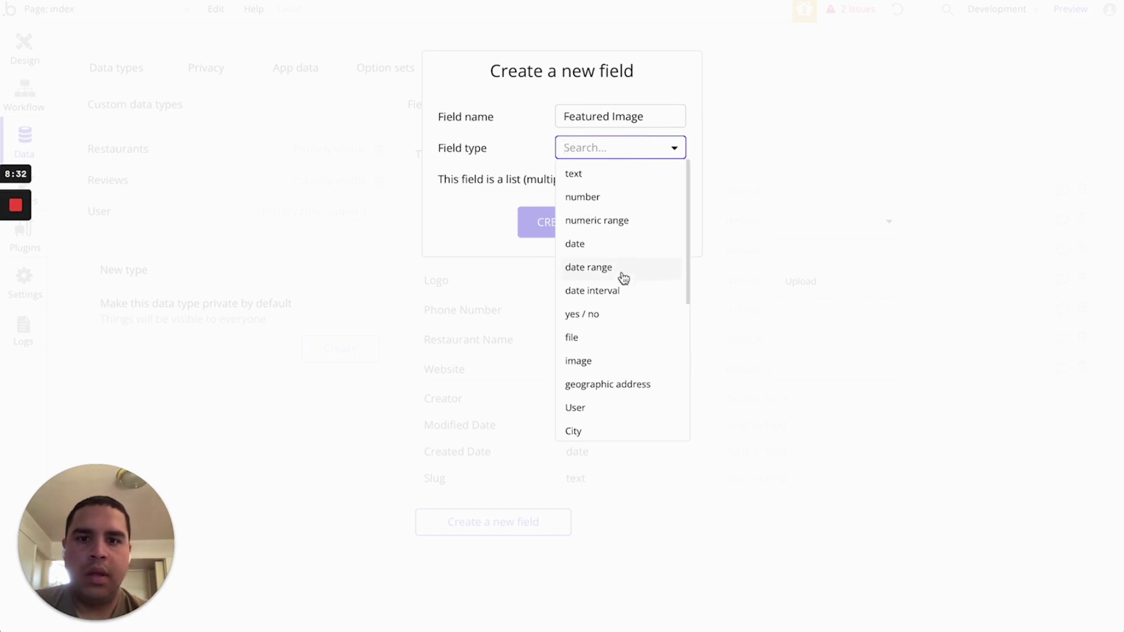
left_click(614, 362)
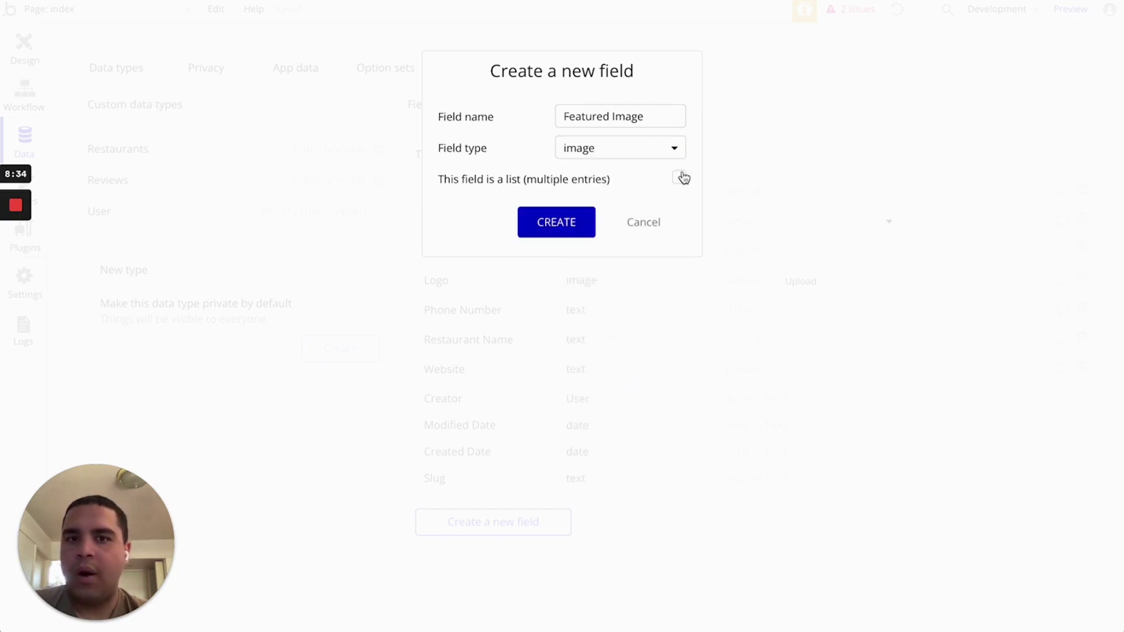
left_click(561, 227)
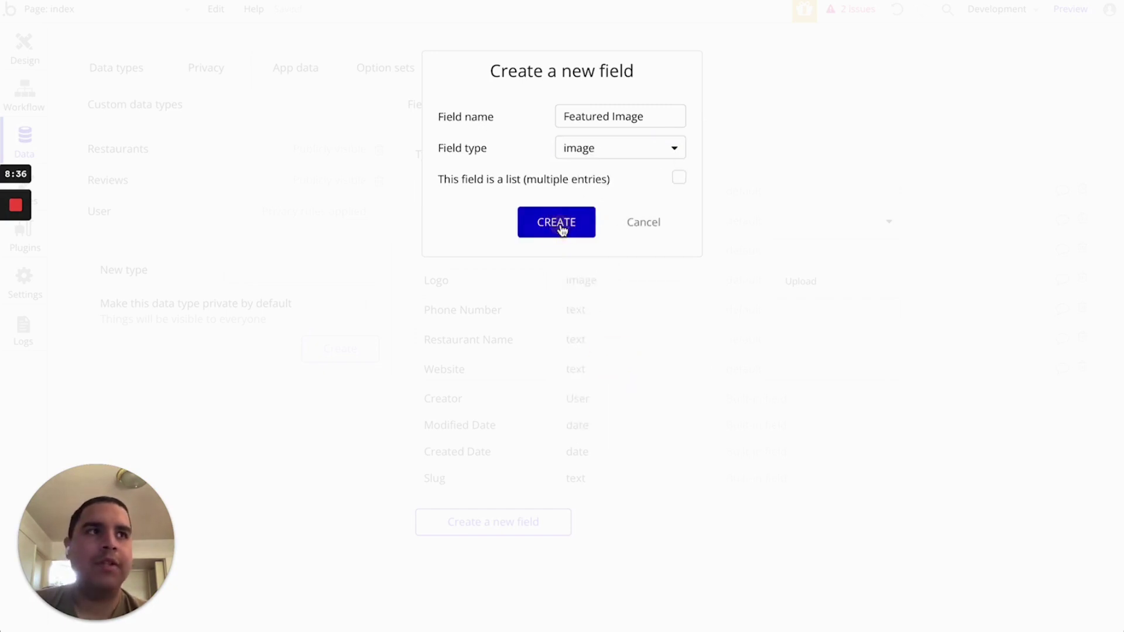
Add a field called Reviews to the Restaurants data type, defined as a list with multiple entries of the Reviews type
left_click(502, 553)
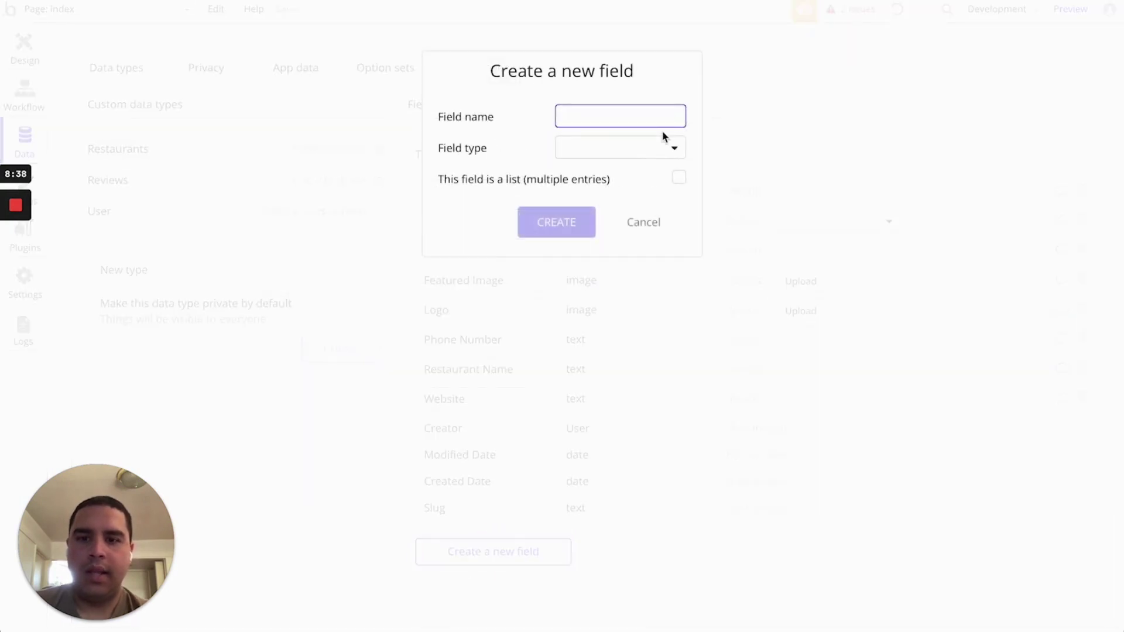
type("Reviews")
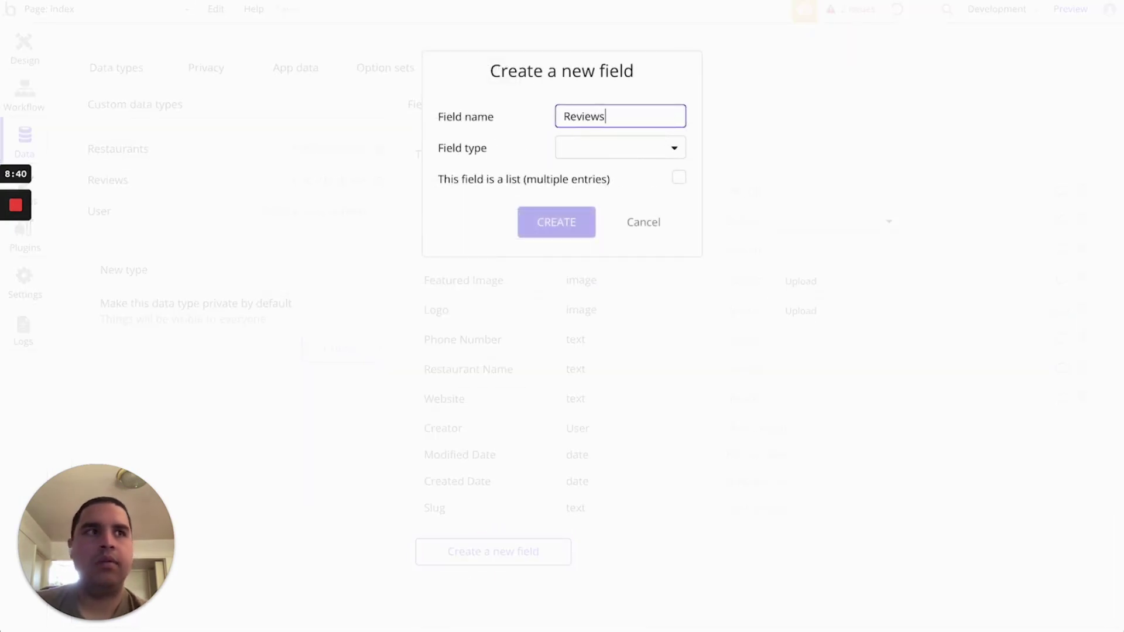
left_click(634, 154)
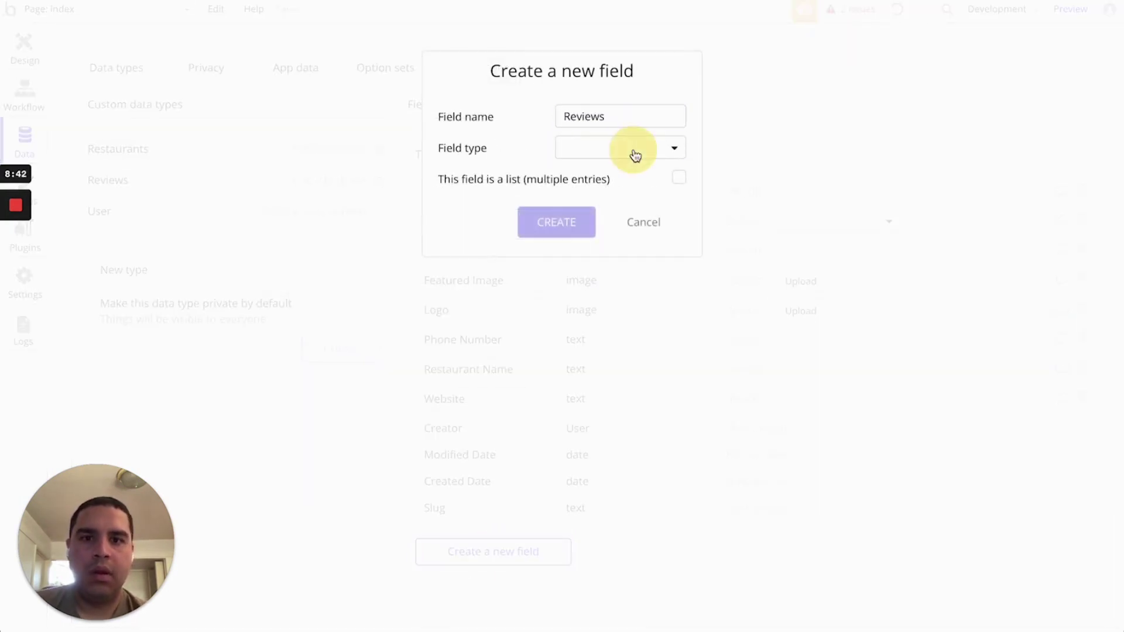
scroll(633, 311, "down", 3)
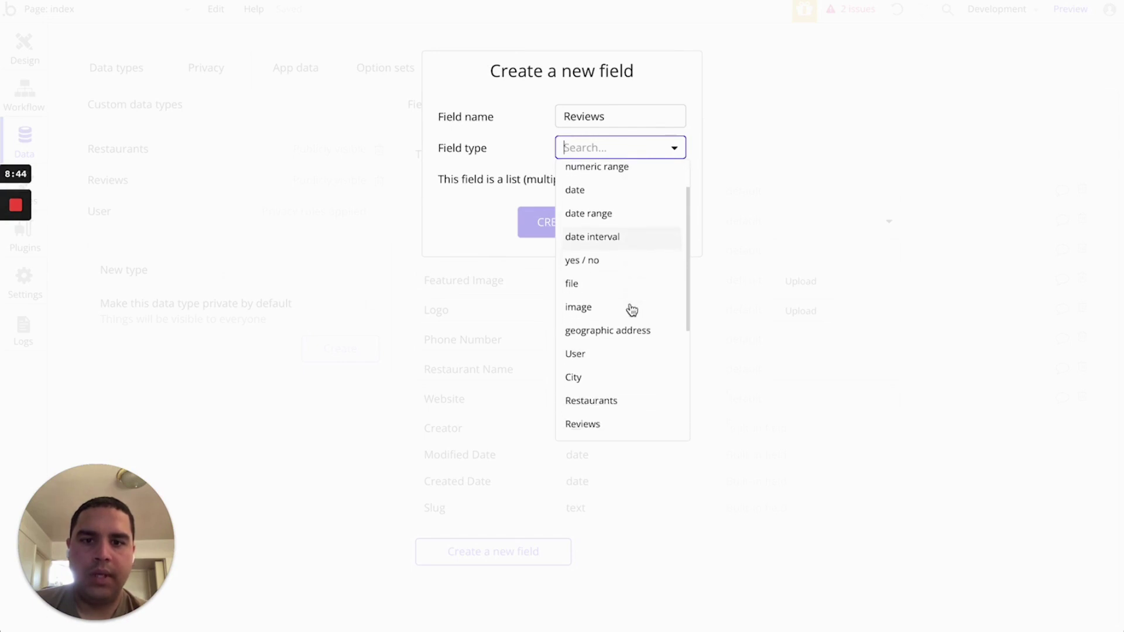
left_click(615, 358)
left_click(679, 178)
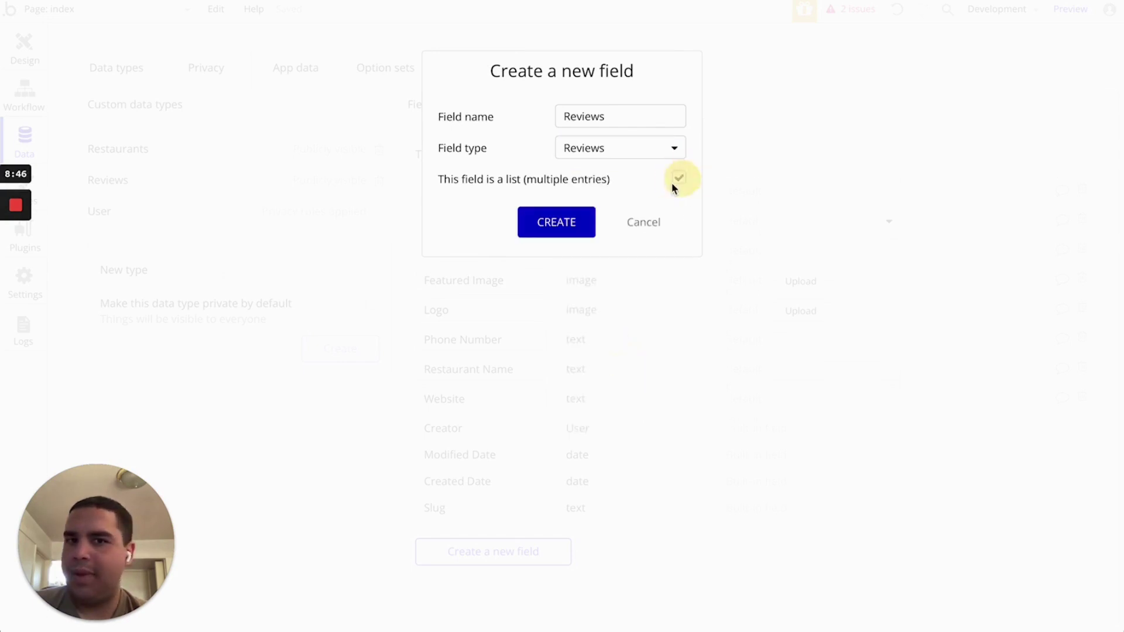
left_click(558, 234)
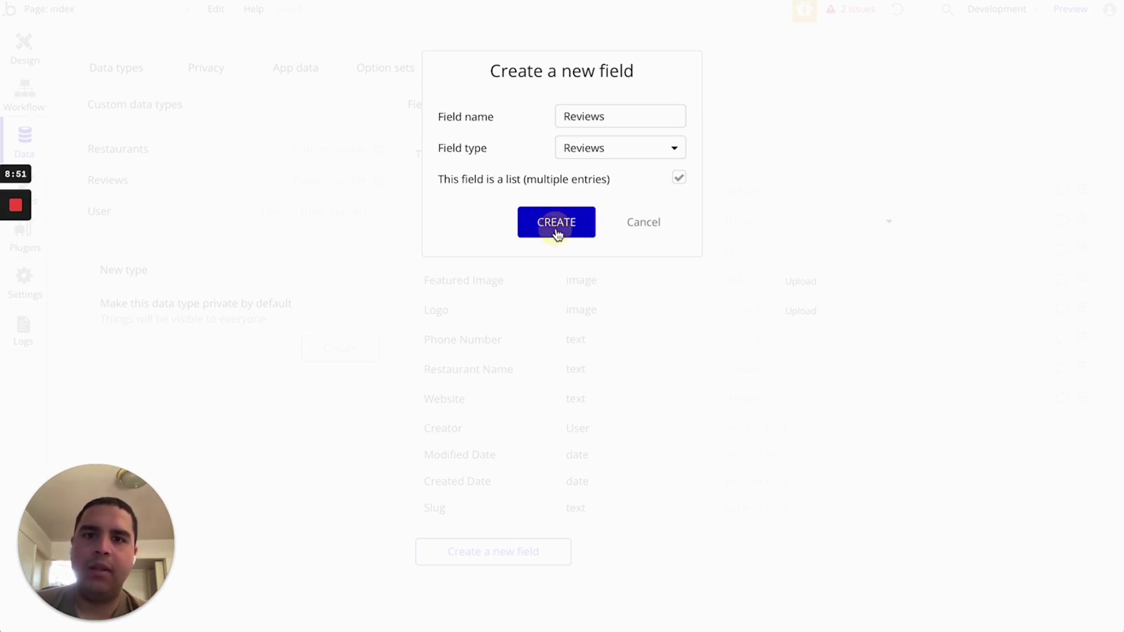
Add a numeric range field called Price Range to the Restaurants data type
left_click(521, 593)
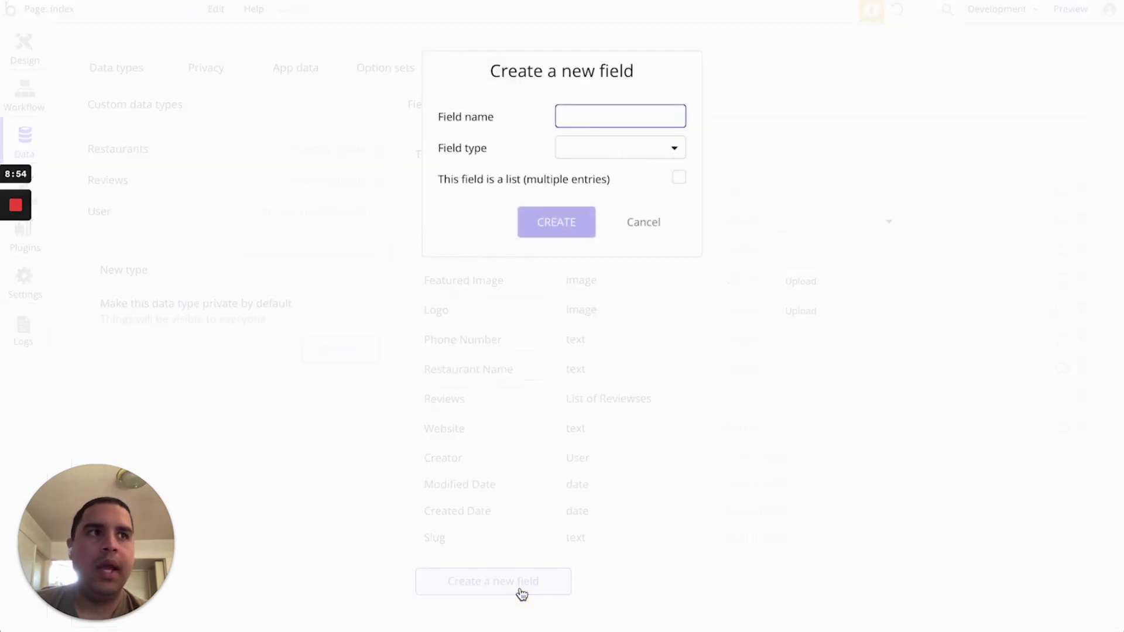
type("Pri")
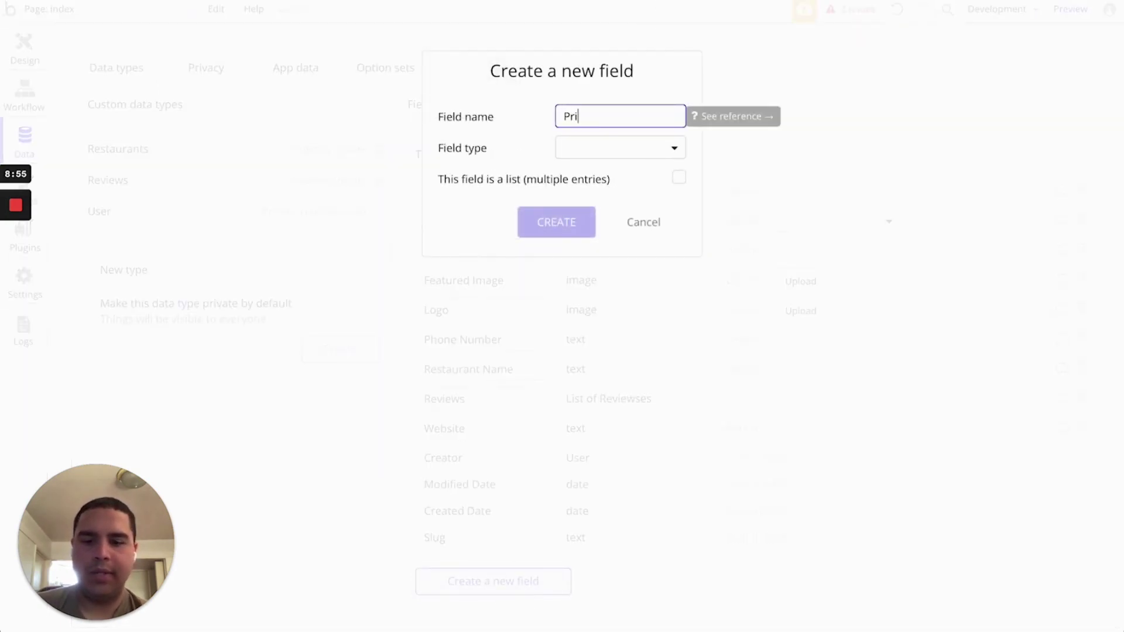
type("ce Range")
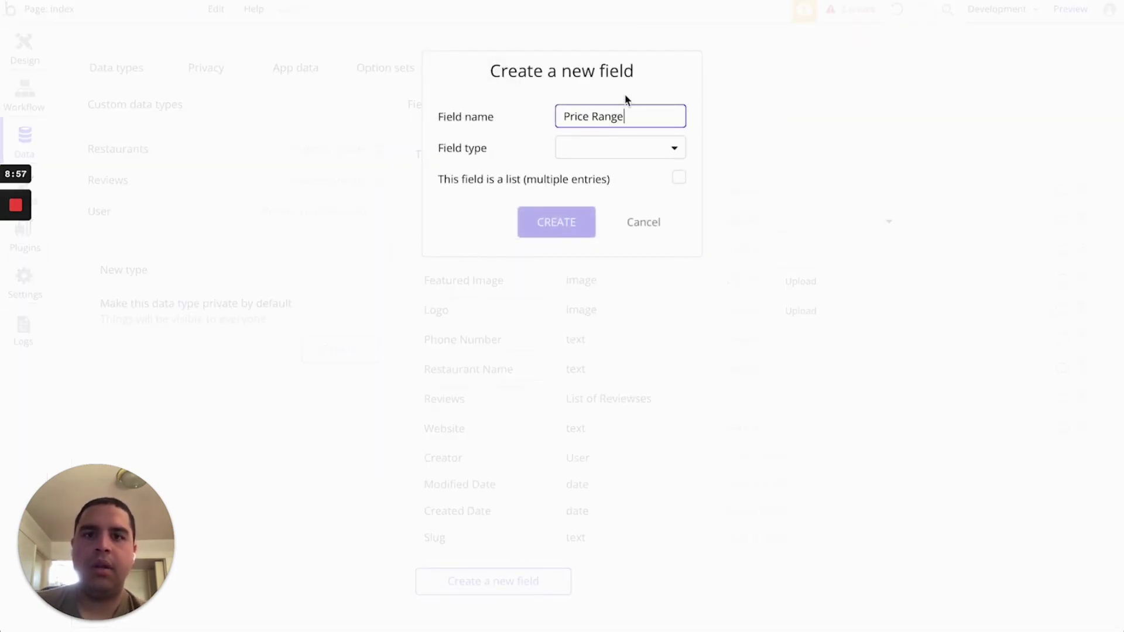
left_click(628, 155)
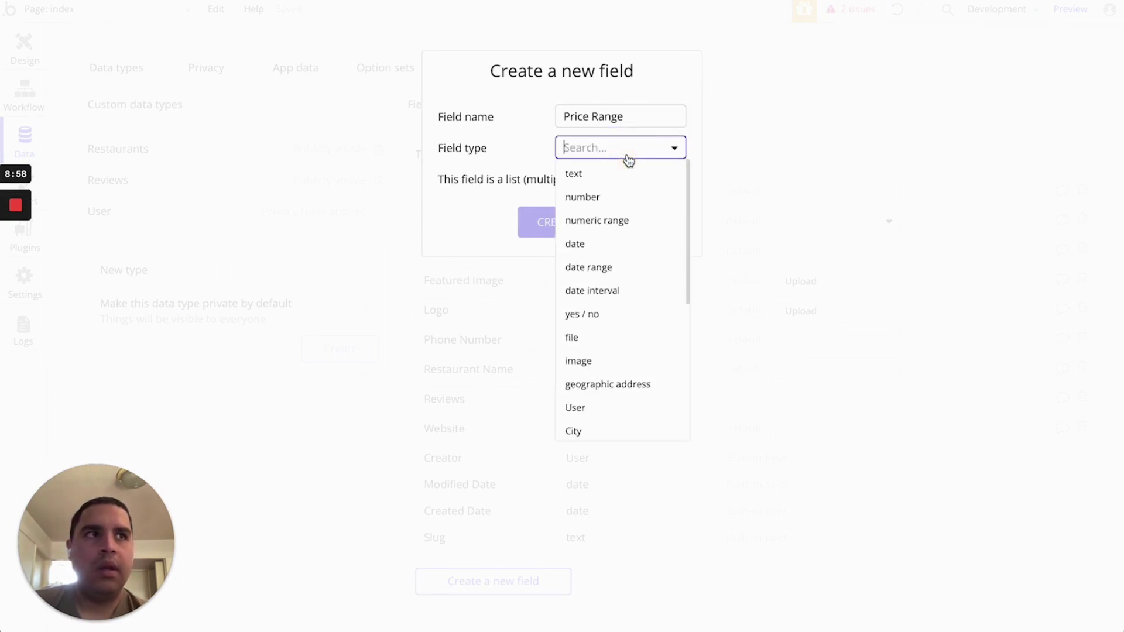
left_click(625, 223)
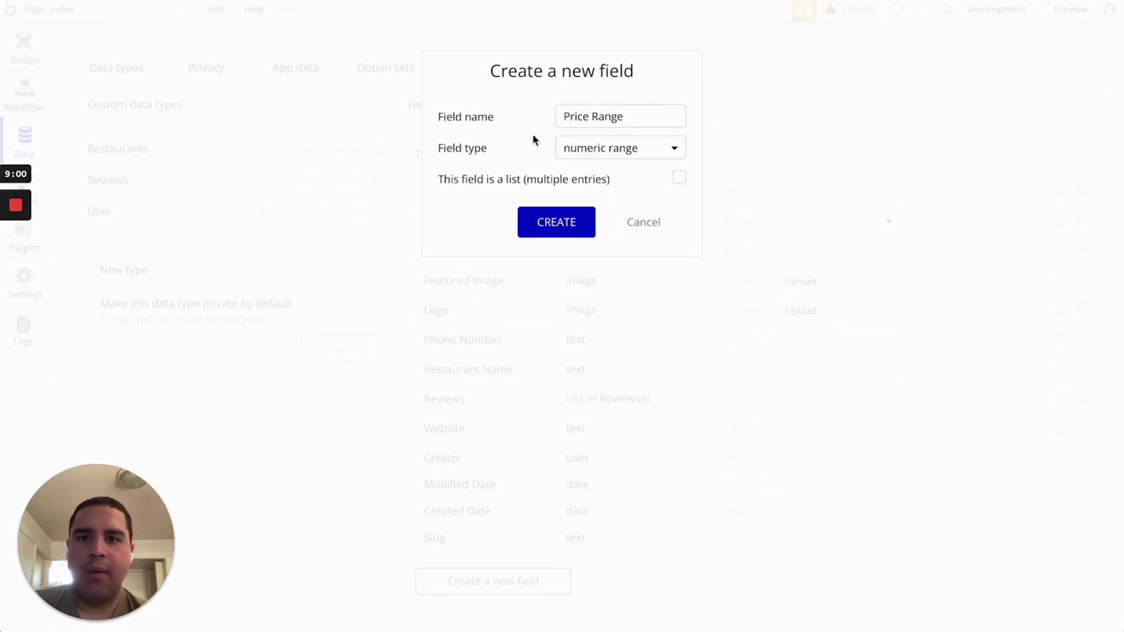
left_click(552, 228)
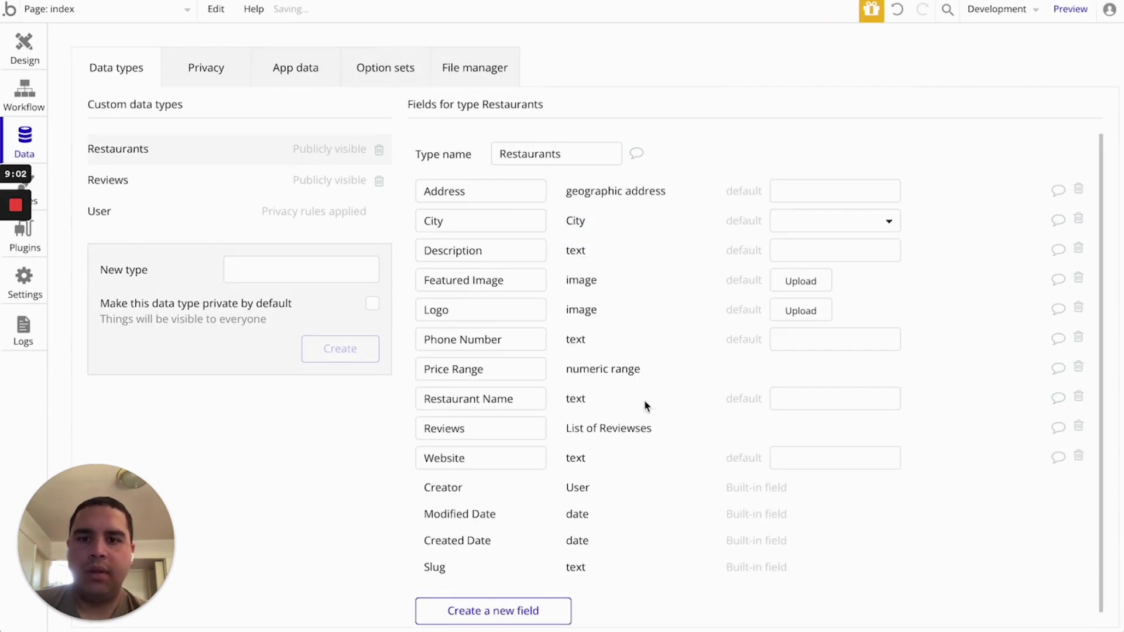
Add a text field called Title to the Reviews data type
left_click(154, 185)
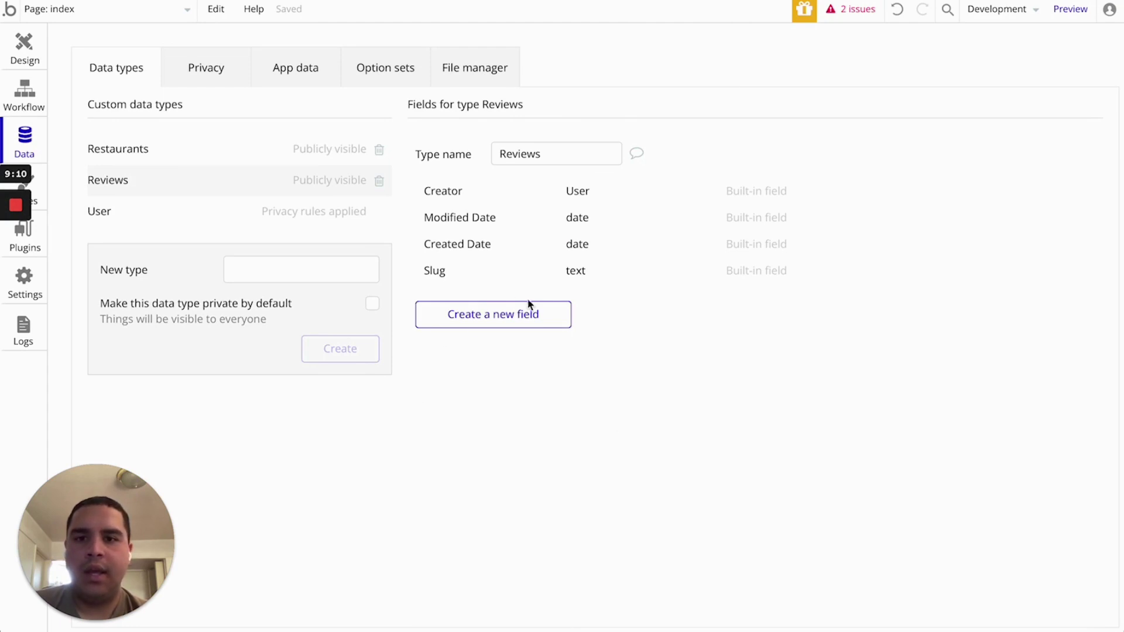
left_click(510, 316)
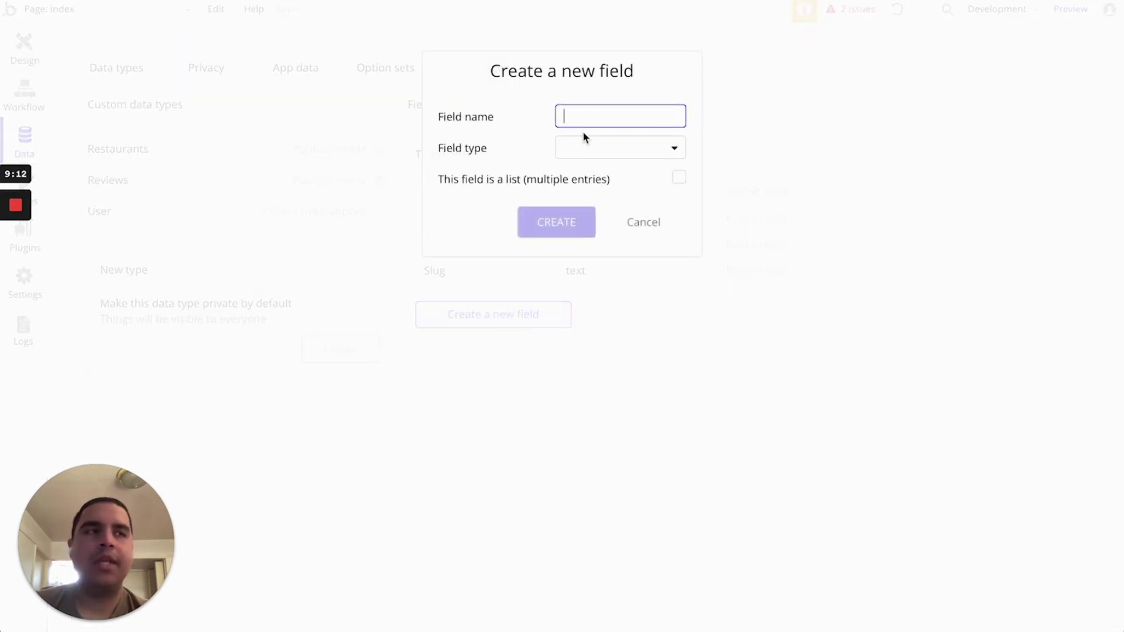
type("Title")
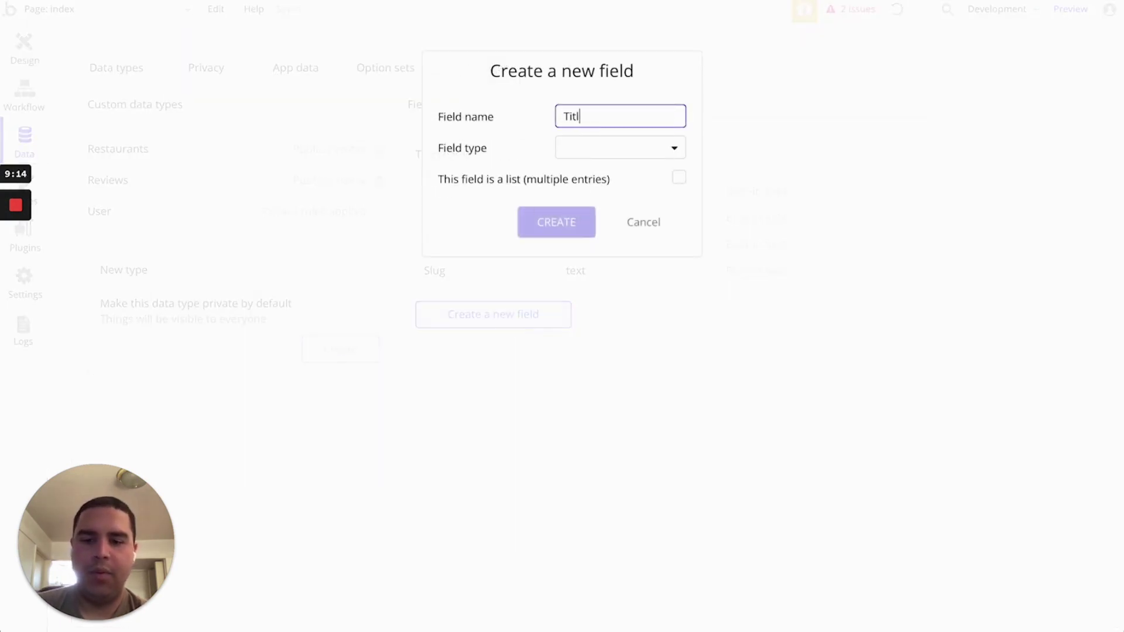
left_click(618, 153)
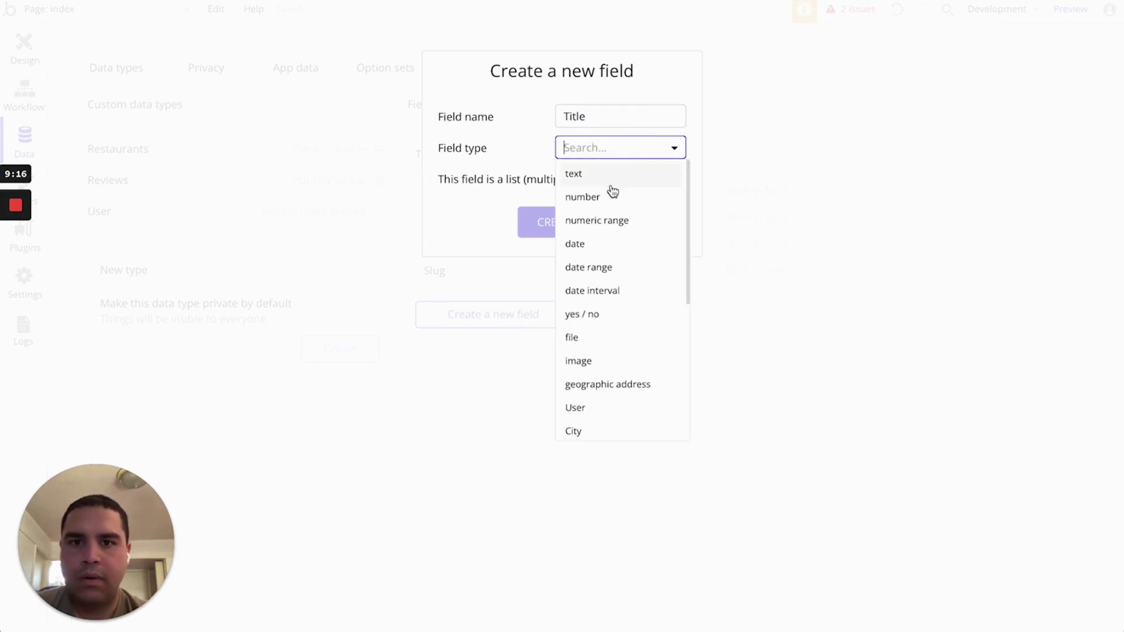
left_click(612, 174)
left_click(571, 232)
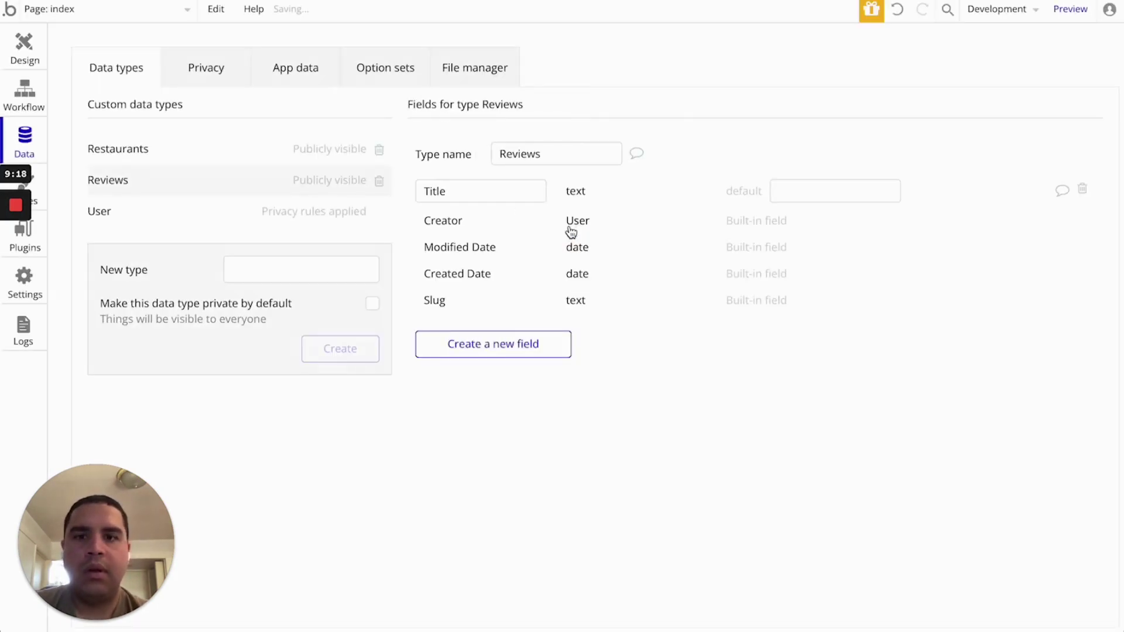
Add a text field called Content to the Reviews data type
left_click(492, 345)
type("Content")
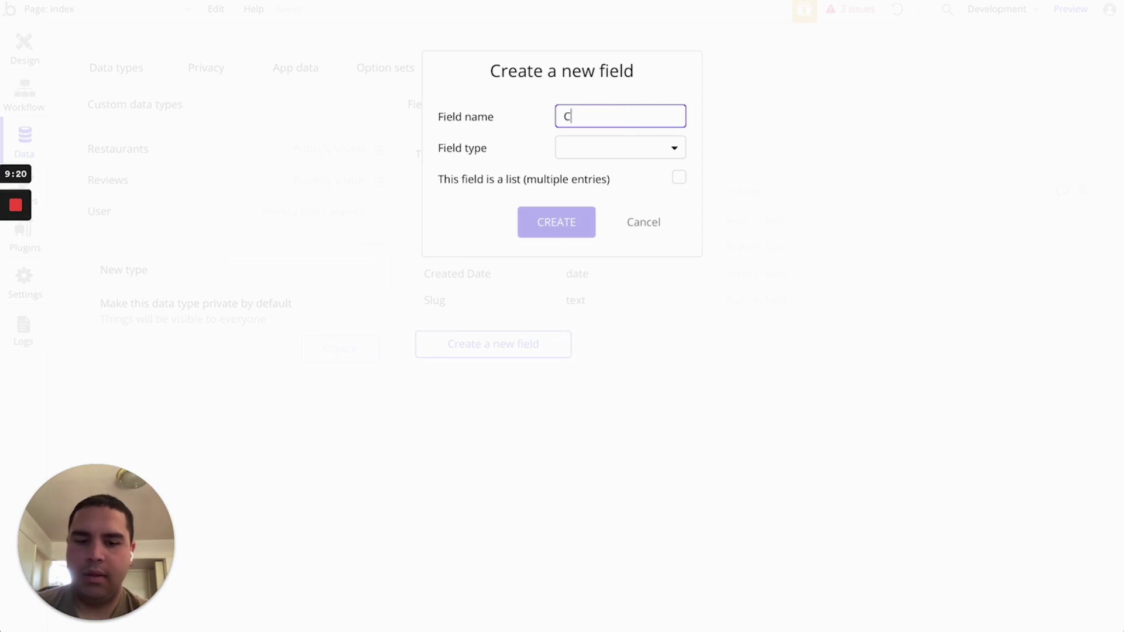
left_click(634, 153)
left_click(625, 176)
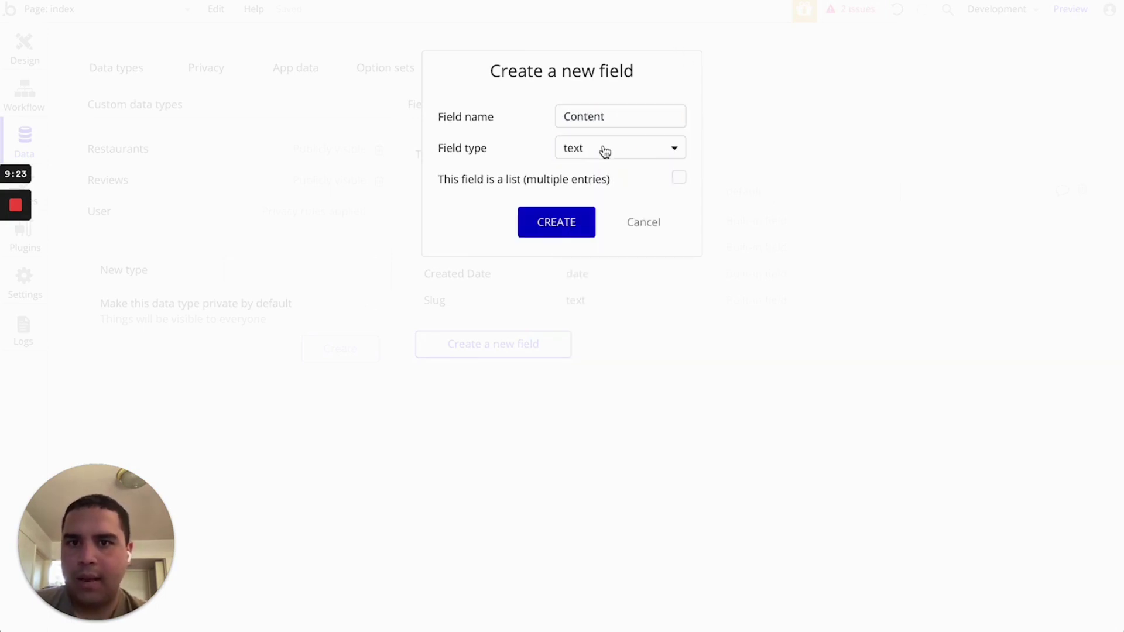
left_click(565, 226)
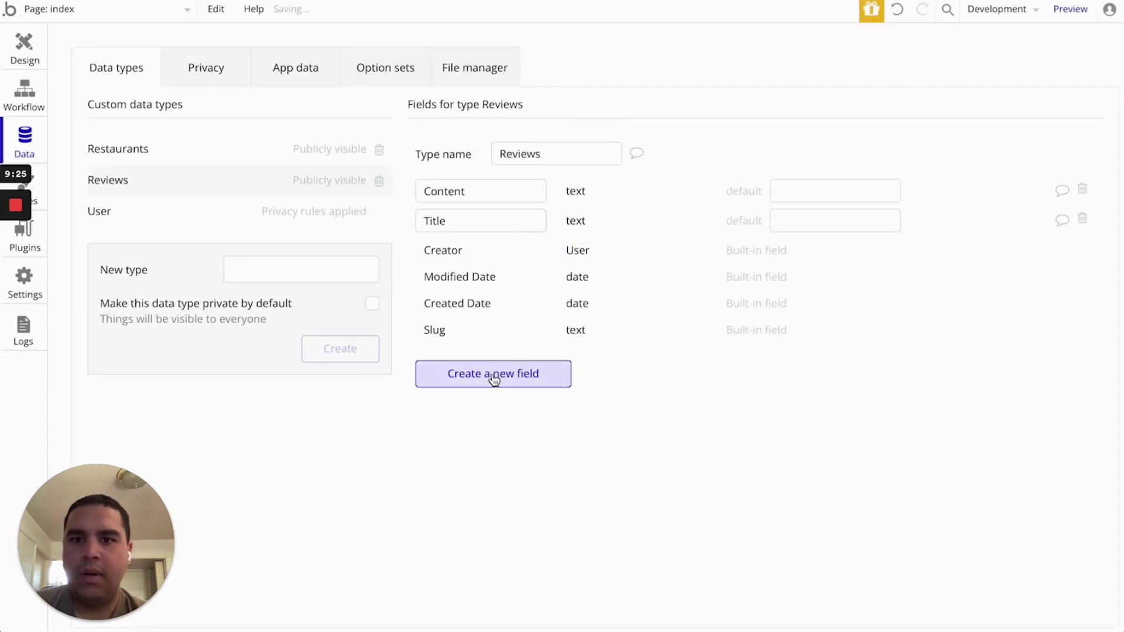
Add a single-entry field called Restaurant to the Reviews data type, using the Restaurants type
left_click(494, 384)
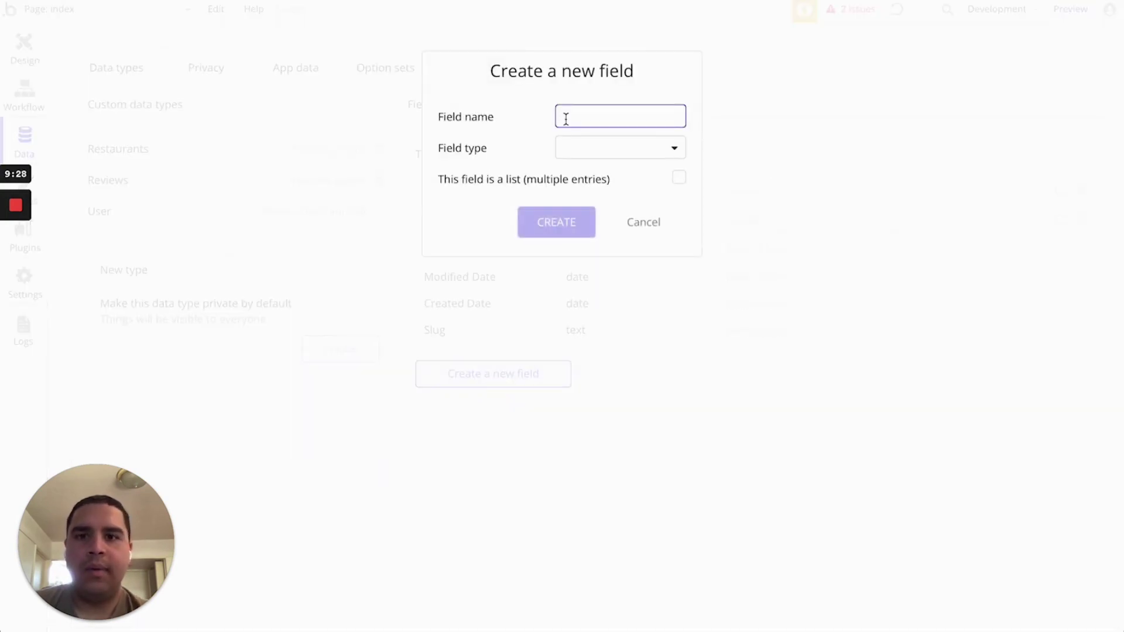
type("Restaura")
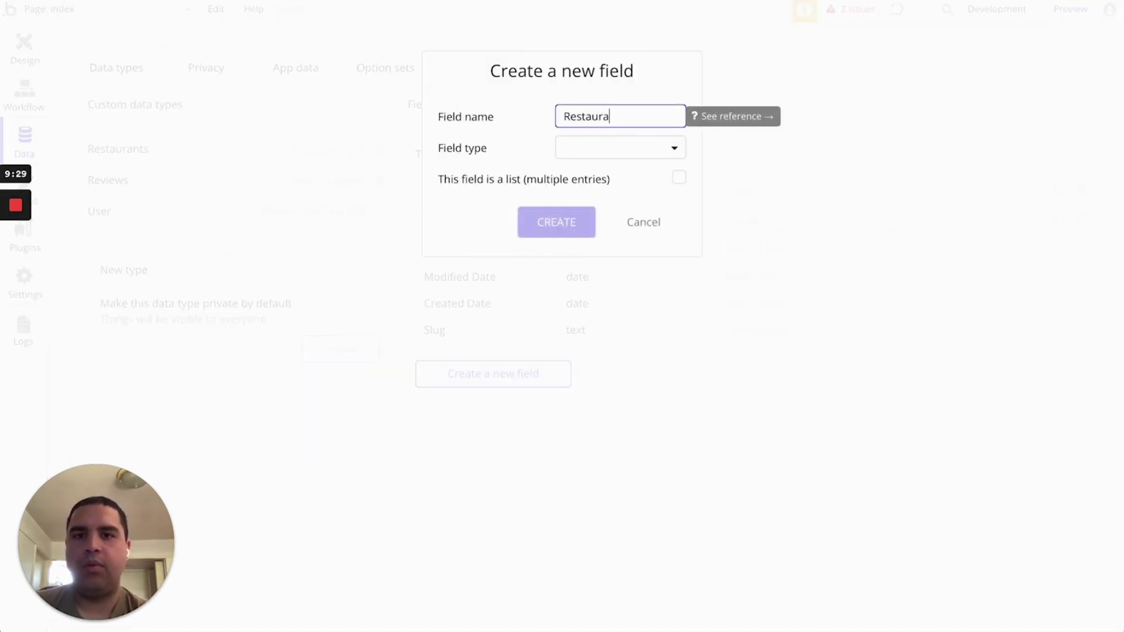
type("nt")
left_click(620, 157)
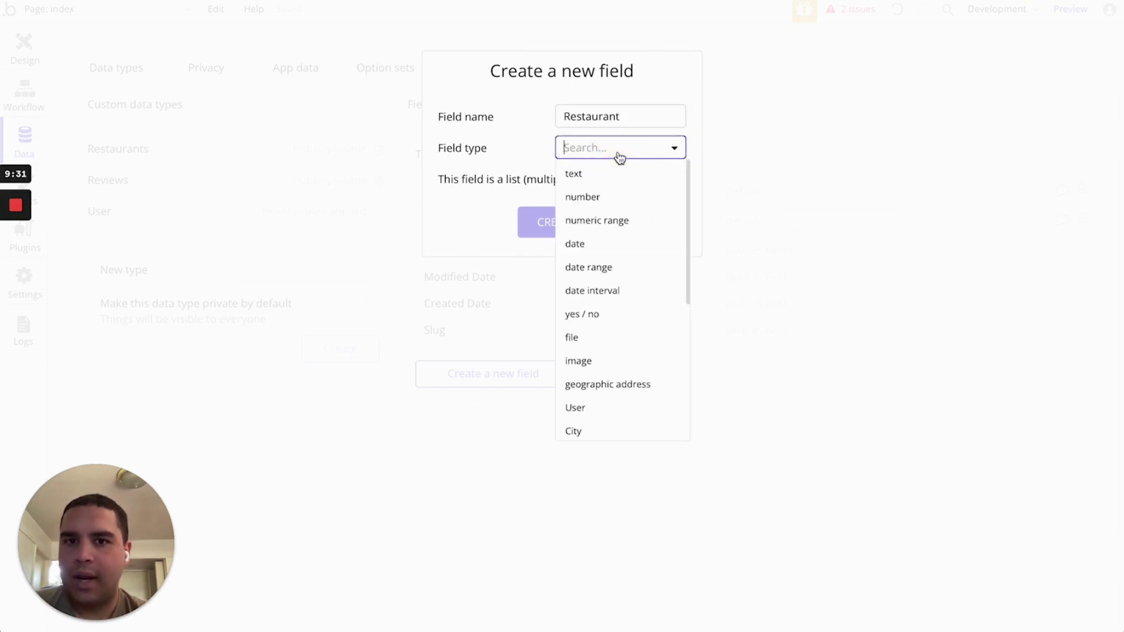
scroll(615, 375, "down", 2)
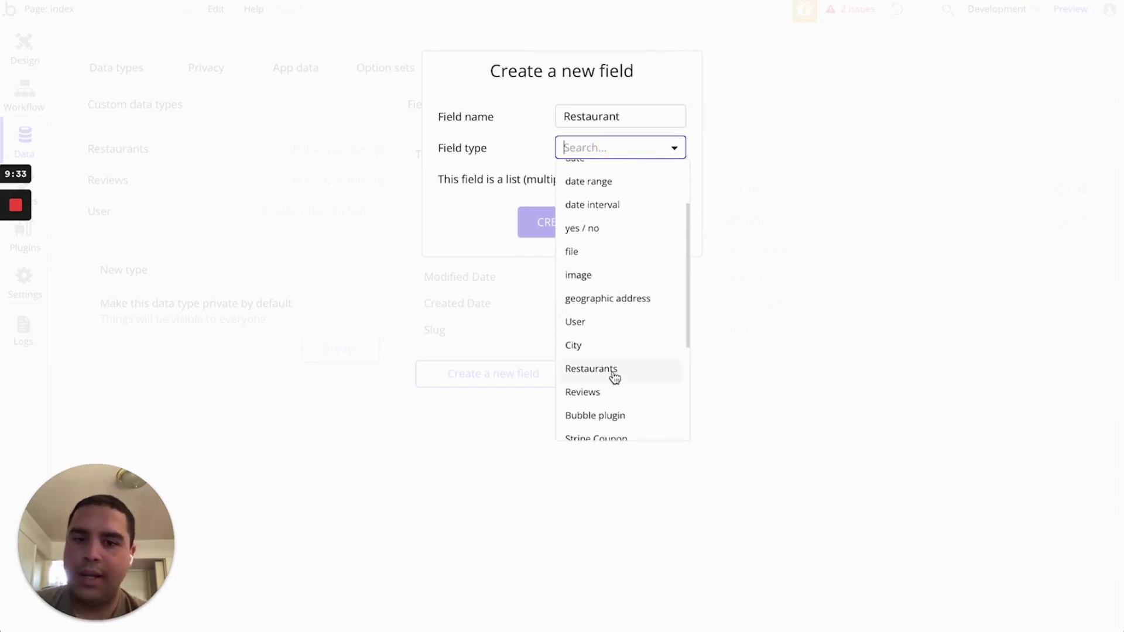
left_click(594, 371)
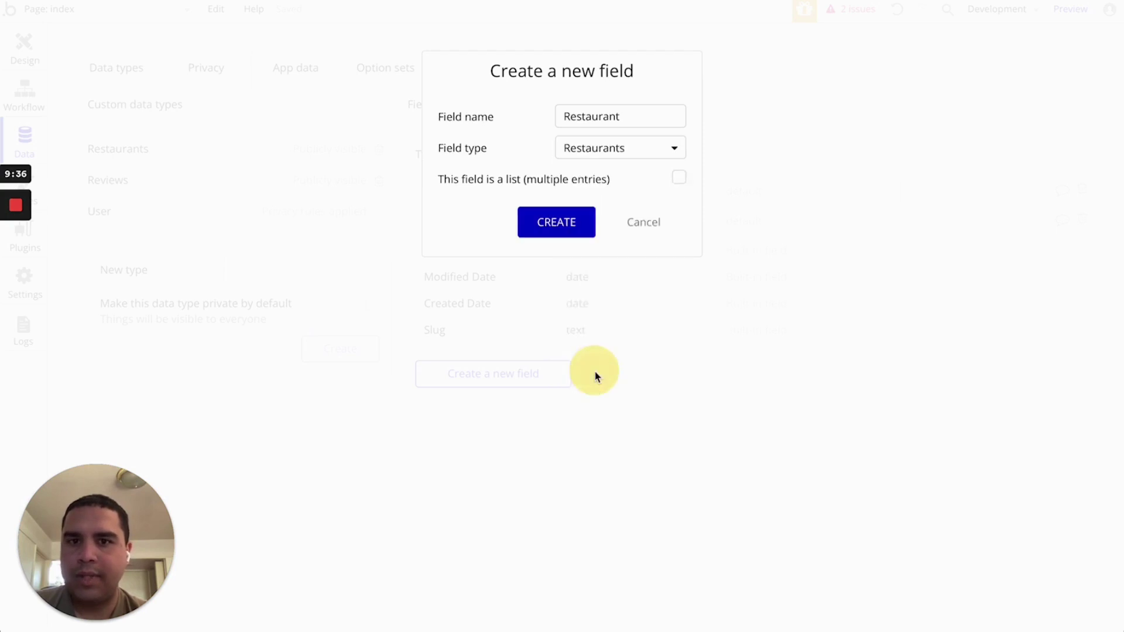
left_click(563, 229)
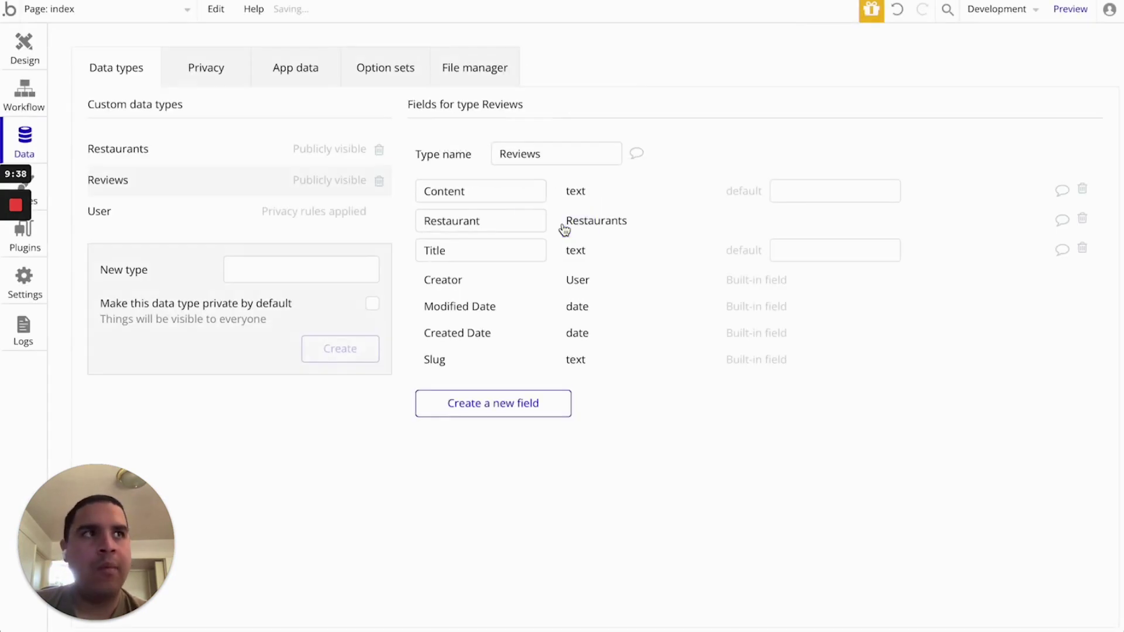
Add a number field called Overall Rating to the Reviews data type
left_click(499, 405)
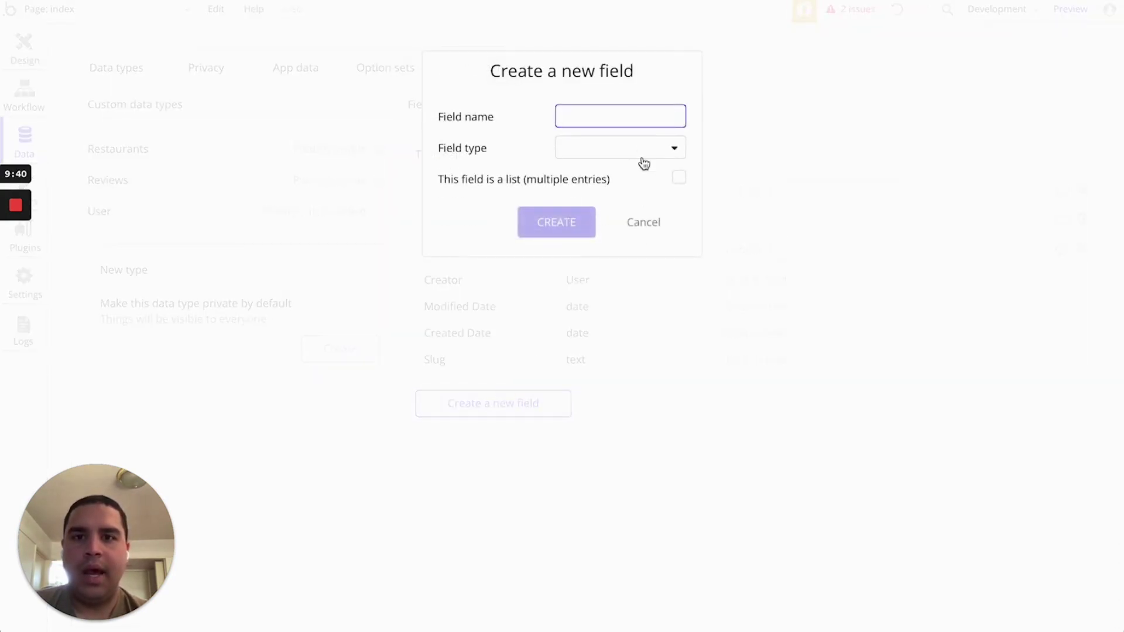
type("Rating")
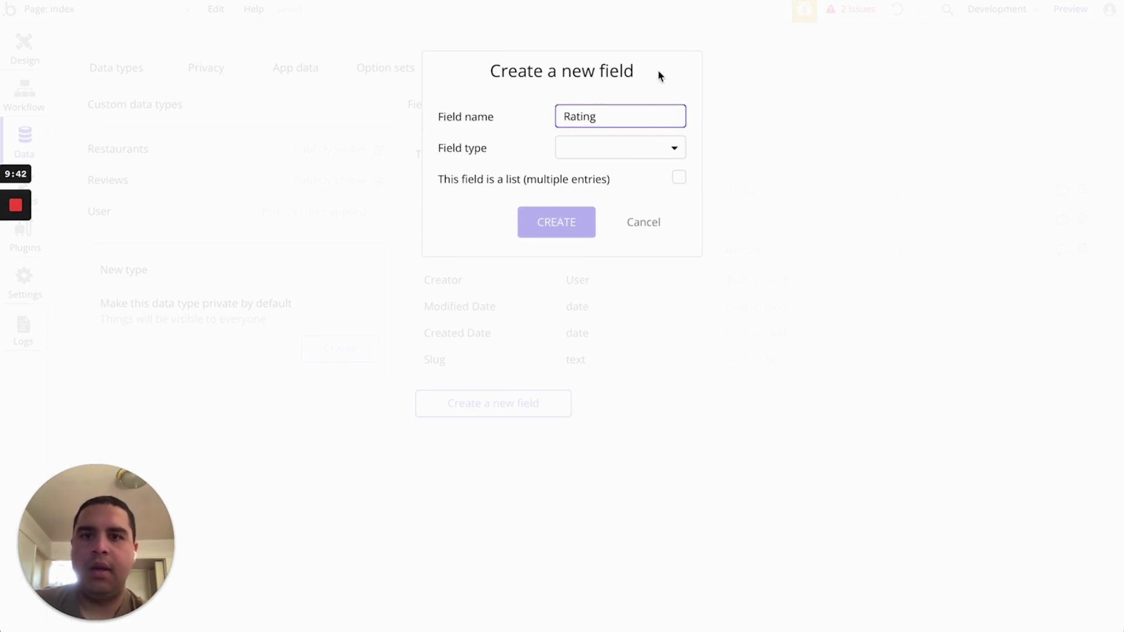
left_click(647, 156)
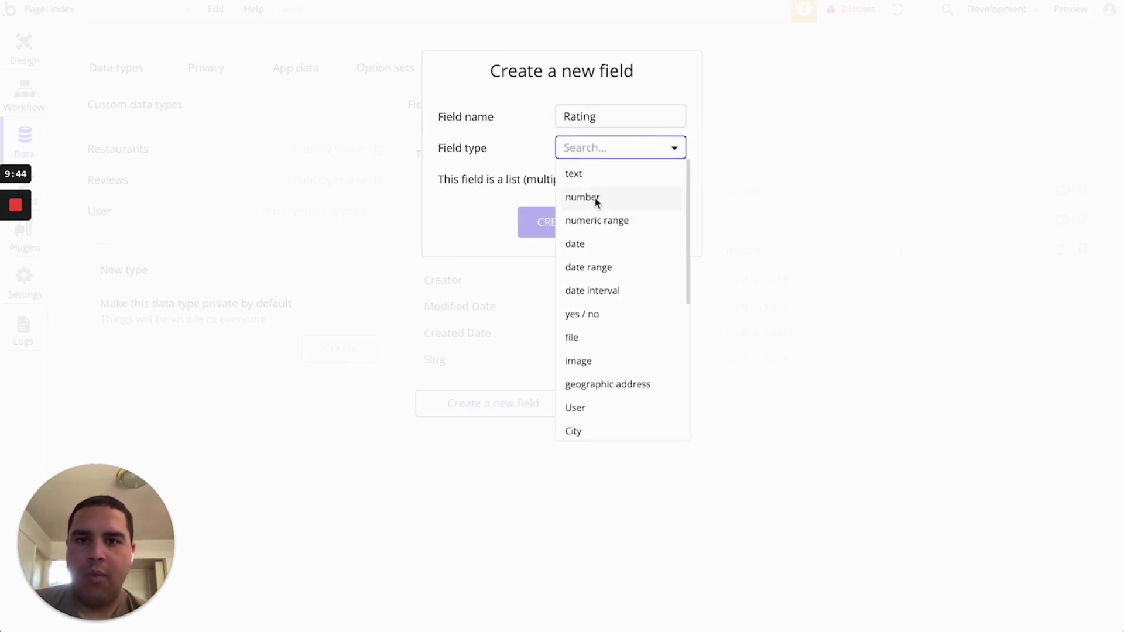
left_click(594, 198)
left_click(612, 155)
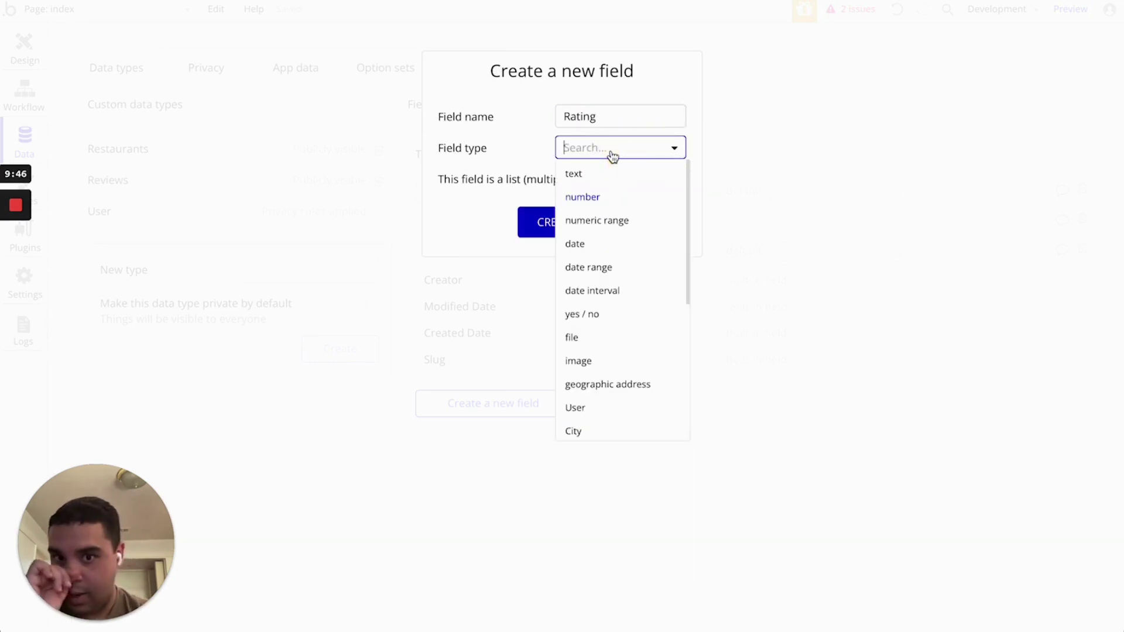
left_click(527, 153)
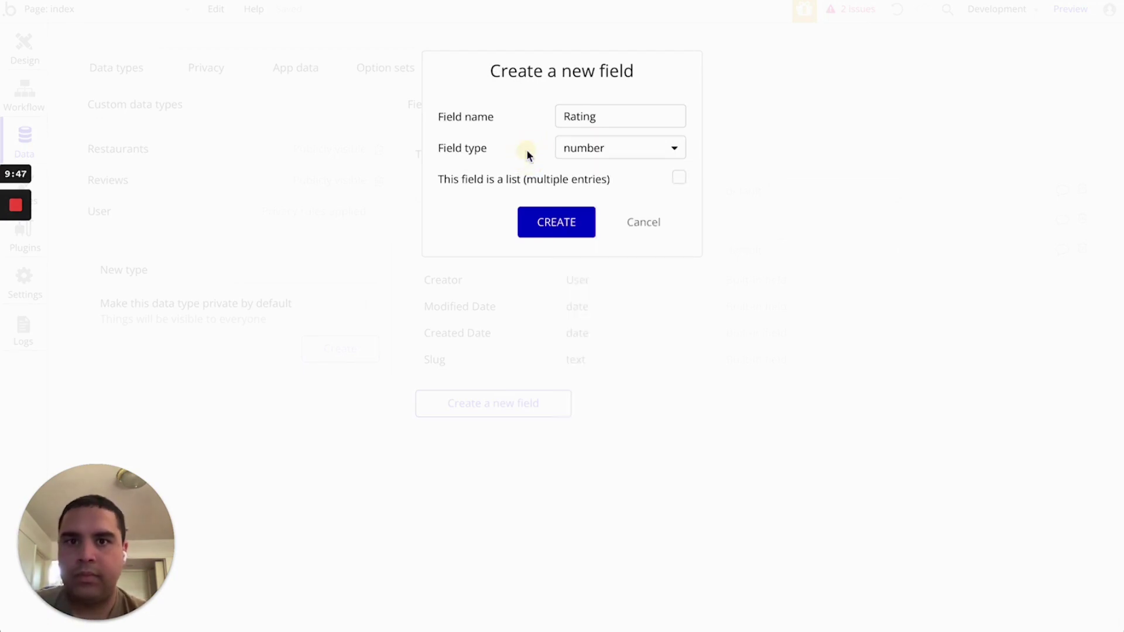
left_click(565, 117)
type("Over")
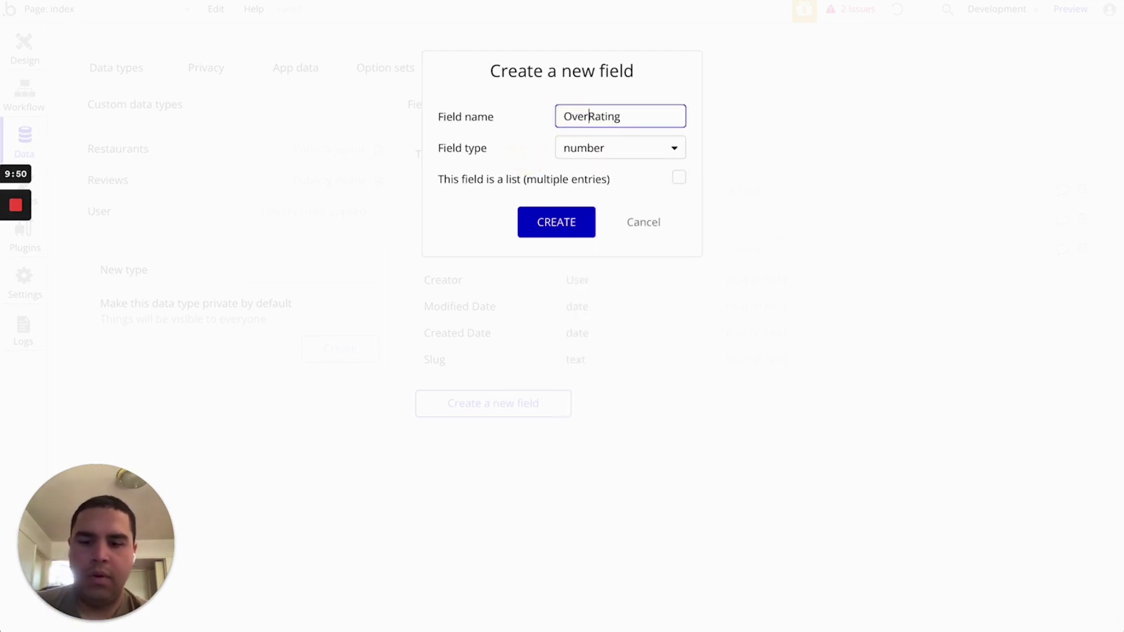
type("all")
left_click(563, 223)
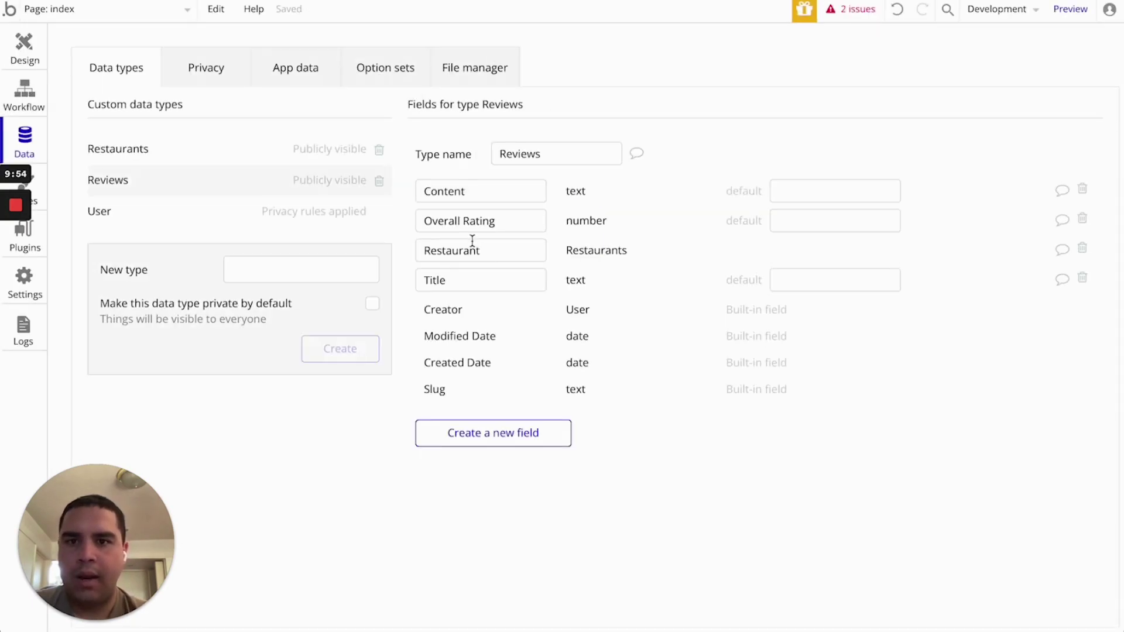
Shorten the name of the Overall Rating field in the Reviews data type to Rating
double_click(460, 220)
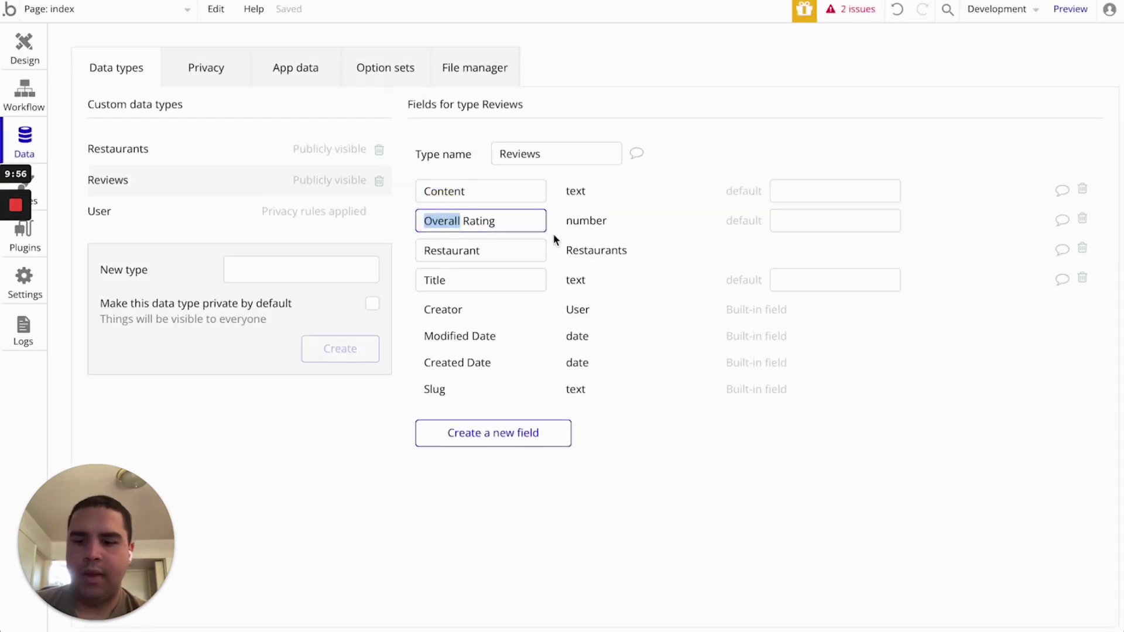
key("BackSpace")
key("Delete")
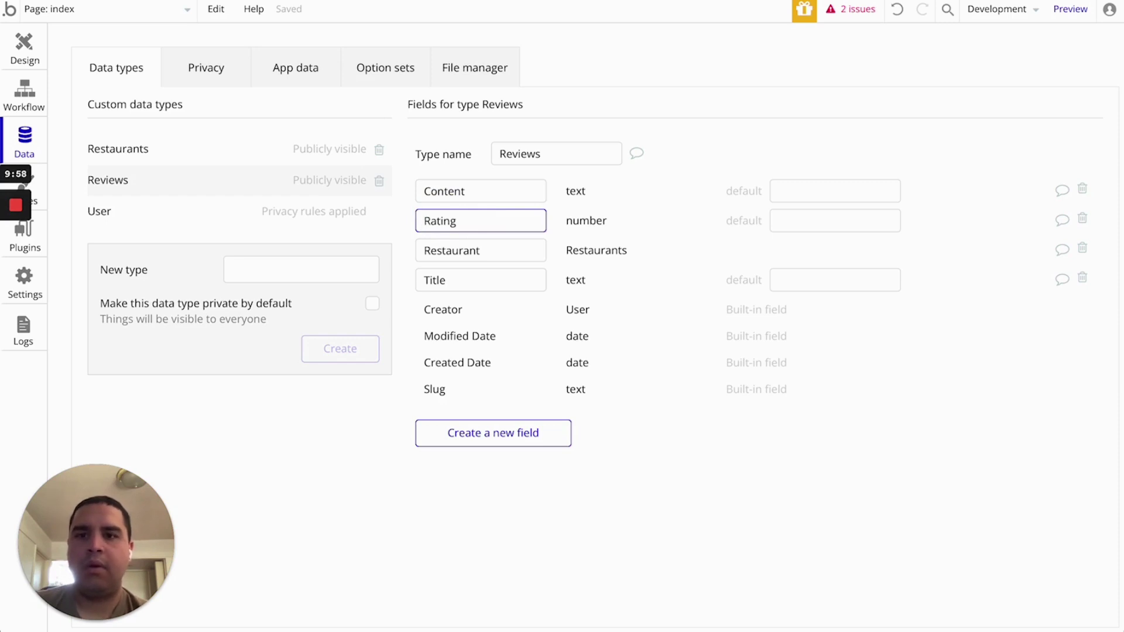
Try to undo the last field rename, and set the Reviews number field's name back to Overall Rating
left_click(216, 12)
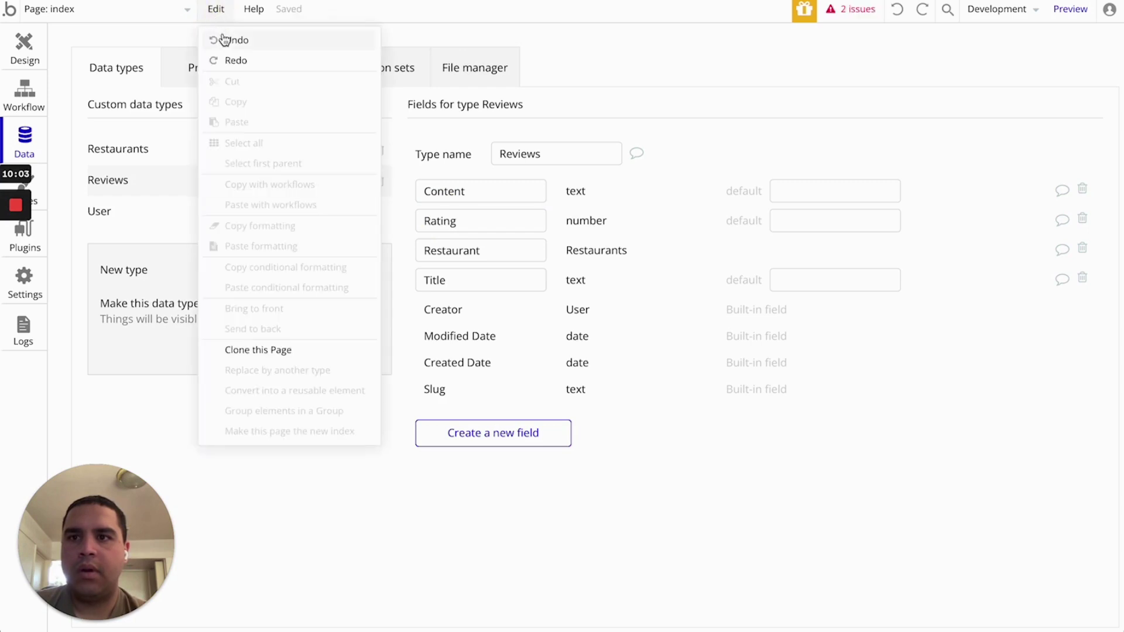
left_click(226, 40)
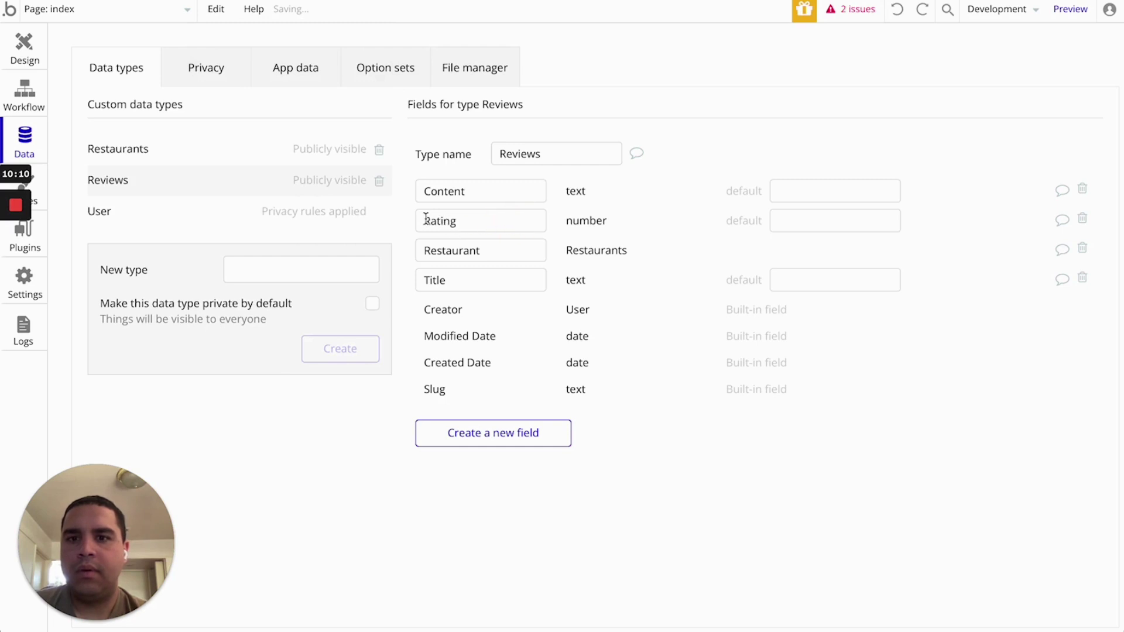
left_click(525, 218)
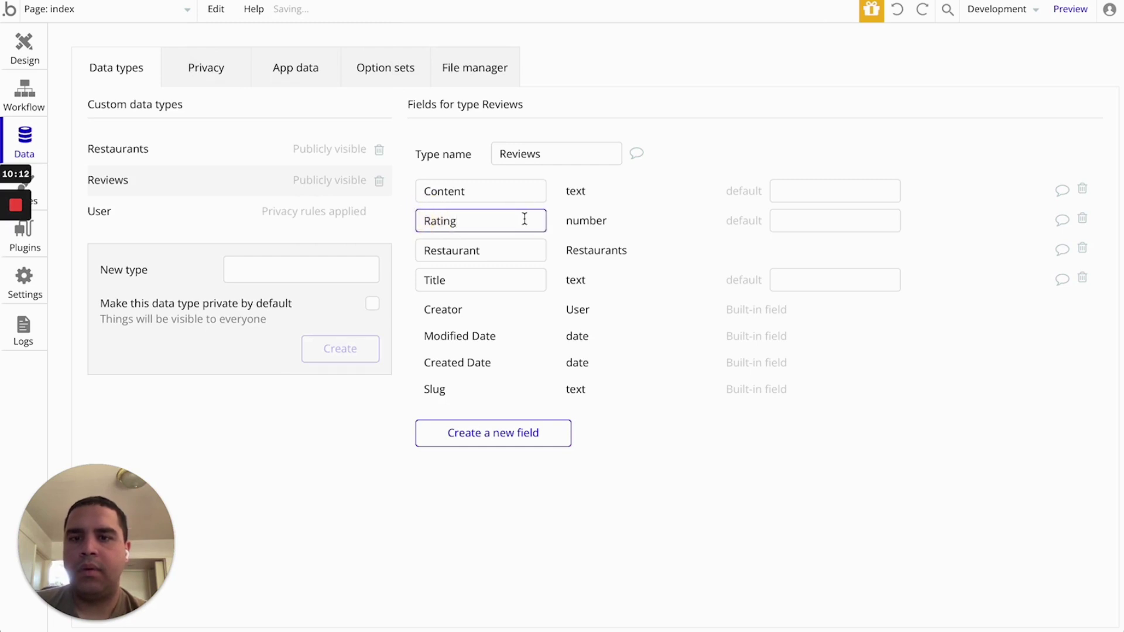
key("Home")
type("Overall")
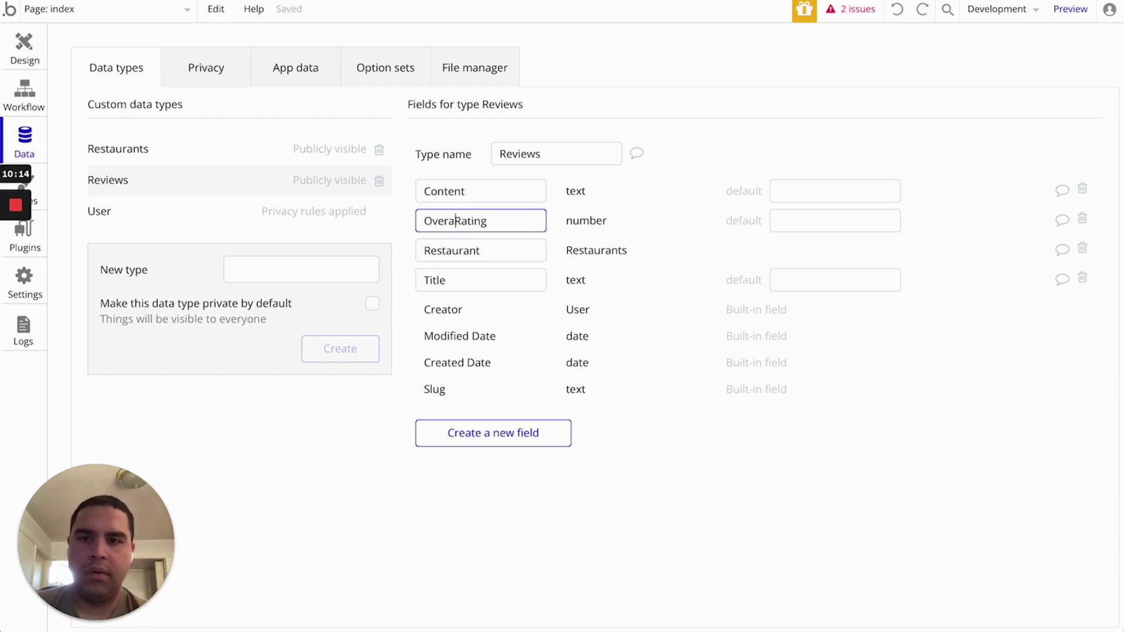
left_click(666, 337)
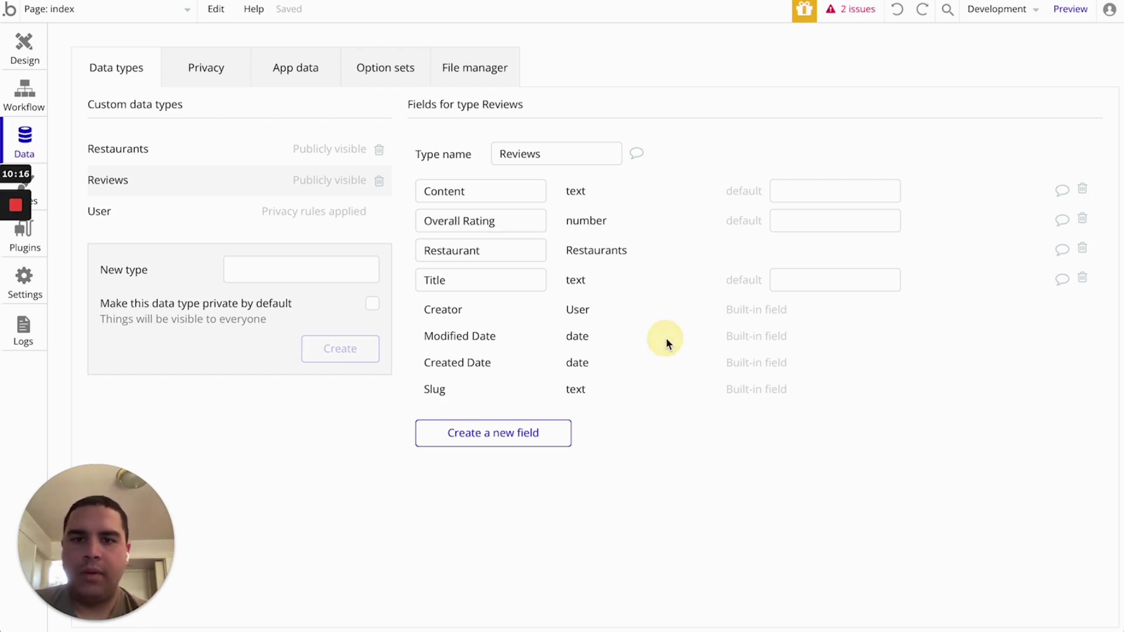
Review the field lists of the Restaurants, Reviews and User data types
left_click(154, 163)
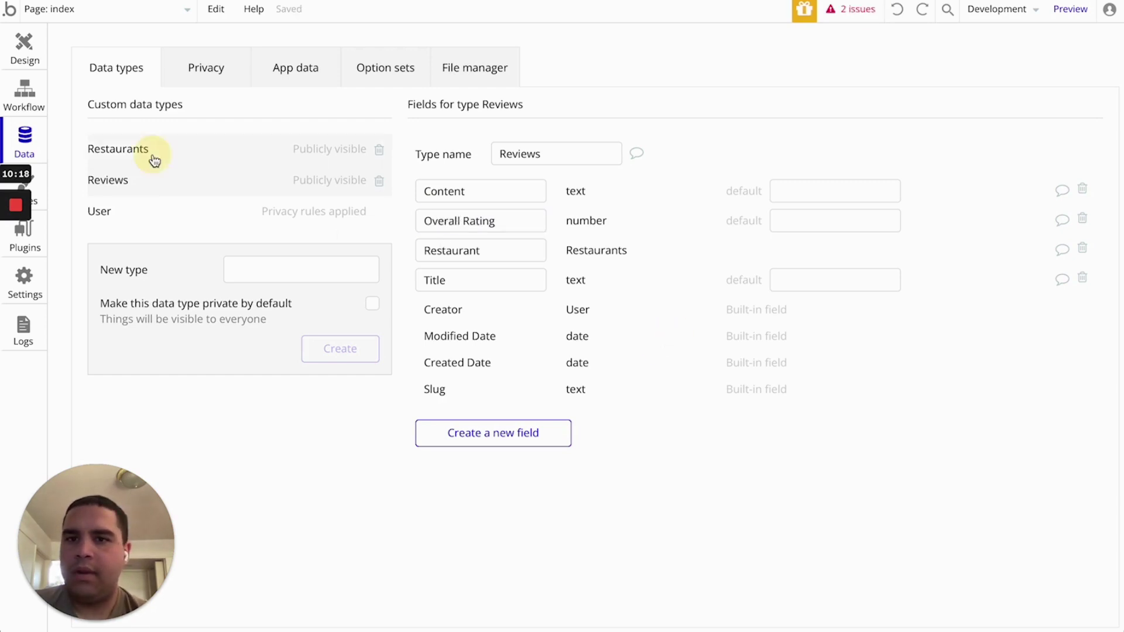
scroll(675, 384, "down", 1)
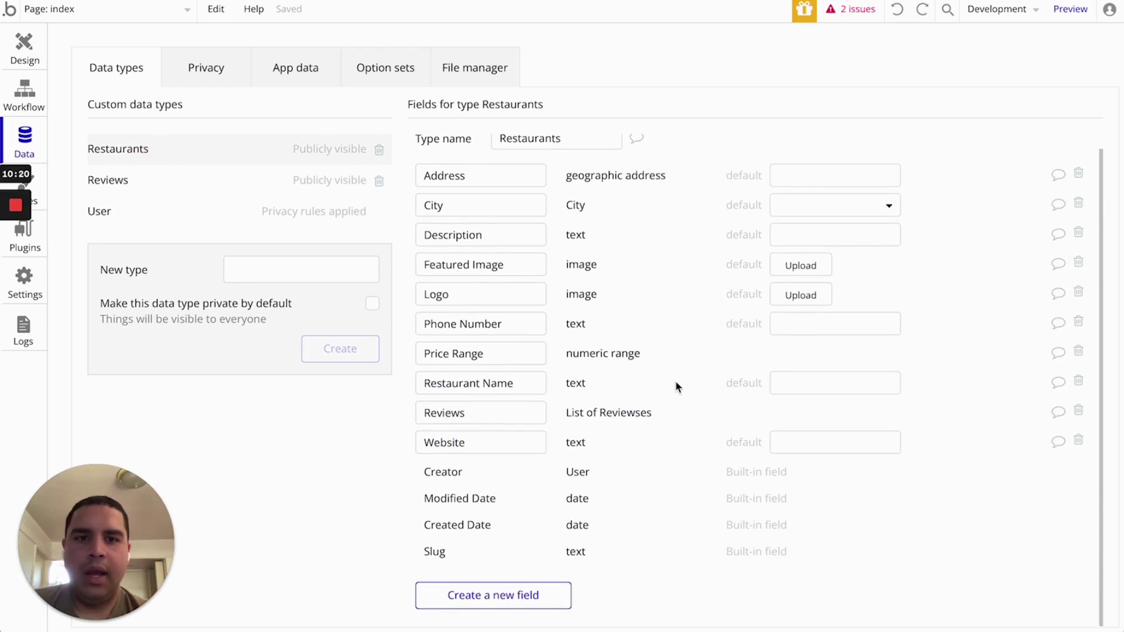
left_click(120, 180)
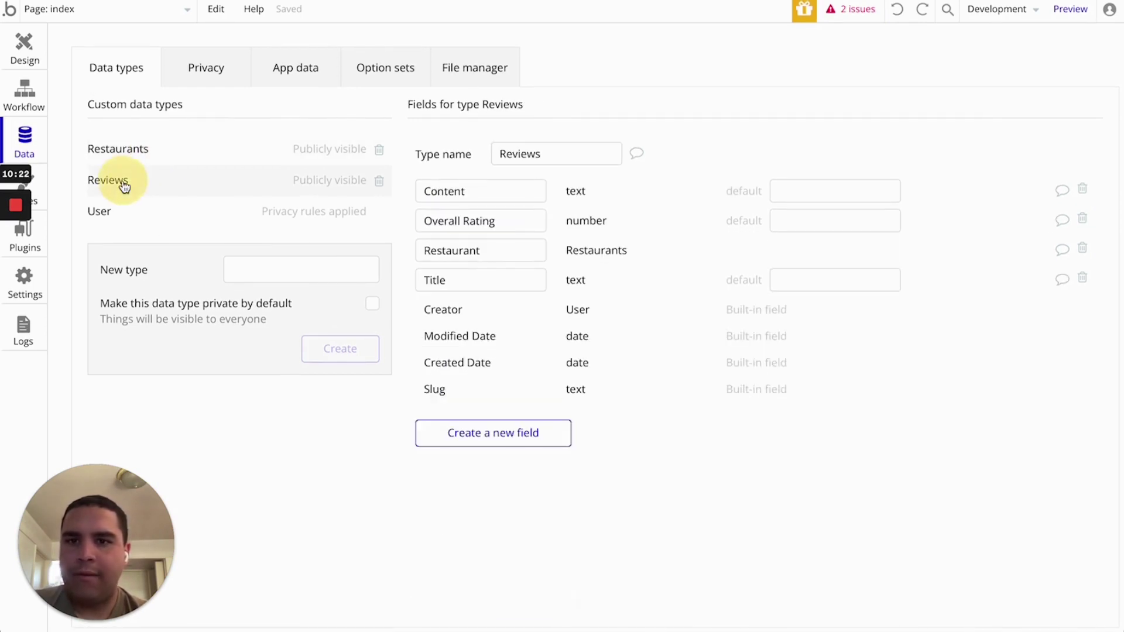
left_click(134, 225)
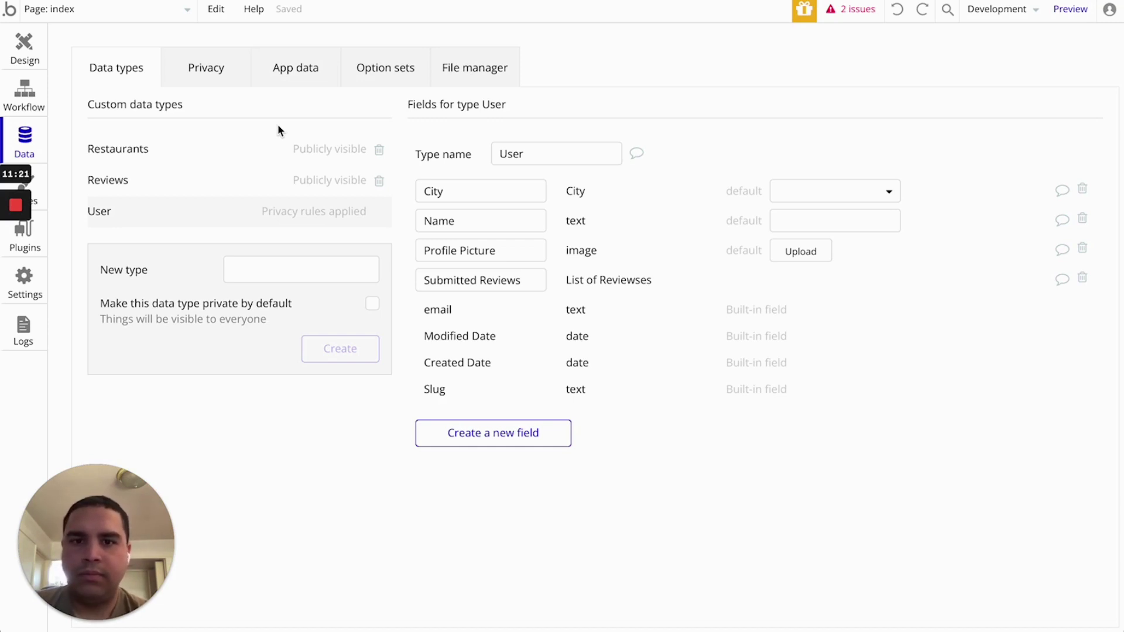
mouse_move(18, 210)
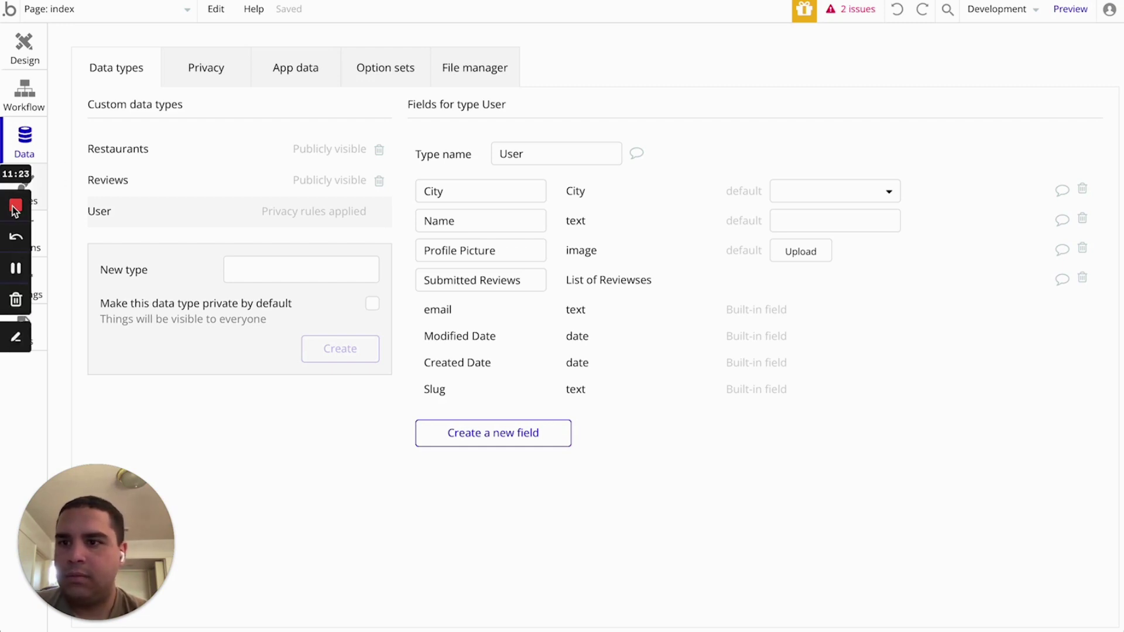